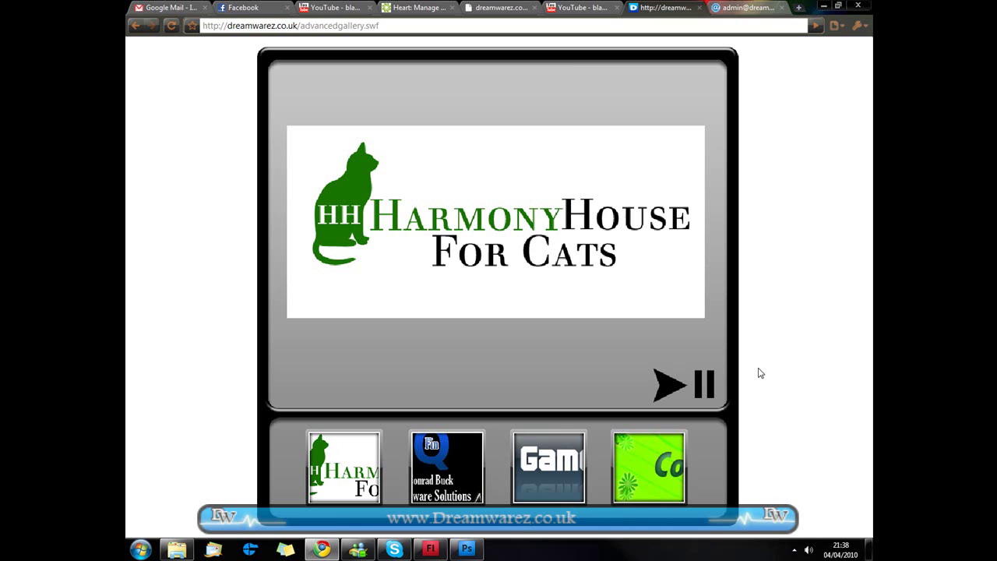
Reload the gallery, cycle through the Q-fin, Fighta Games and Harmony House images, then go to Photoshop
{"action": "left_click", "coordinate": [570, 29]}
{"action": "key", "text": "Return"}
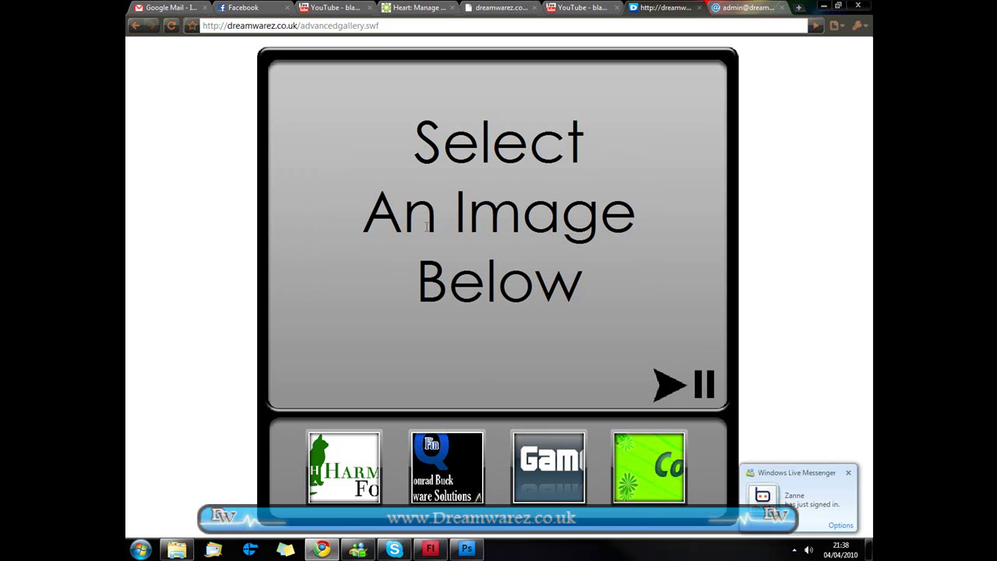
{"action": "left_click", "coordinate": [421, 498]}
{"action": "left_click", "coordinate": [560, 483]}
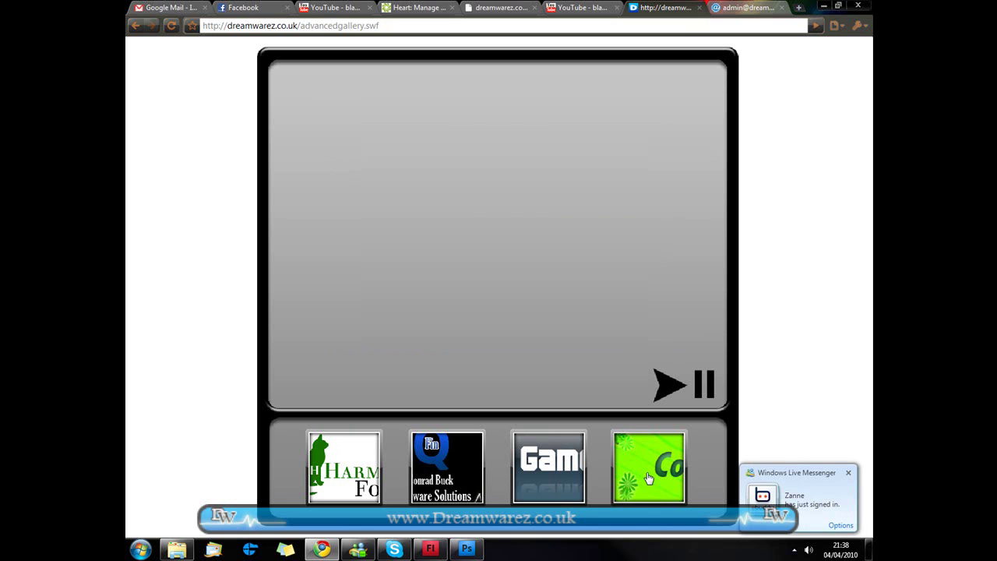
{"action": "left_click", "coordinate": [448, 465]}
{"action": "left_click", "coordinate": [372, 462]}
{"action": "left_click", "coordinate": [449, 468]}
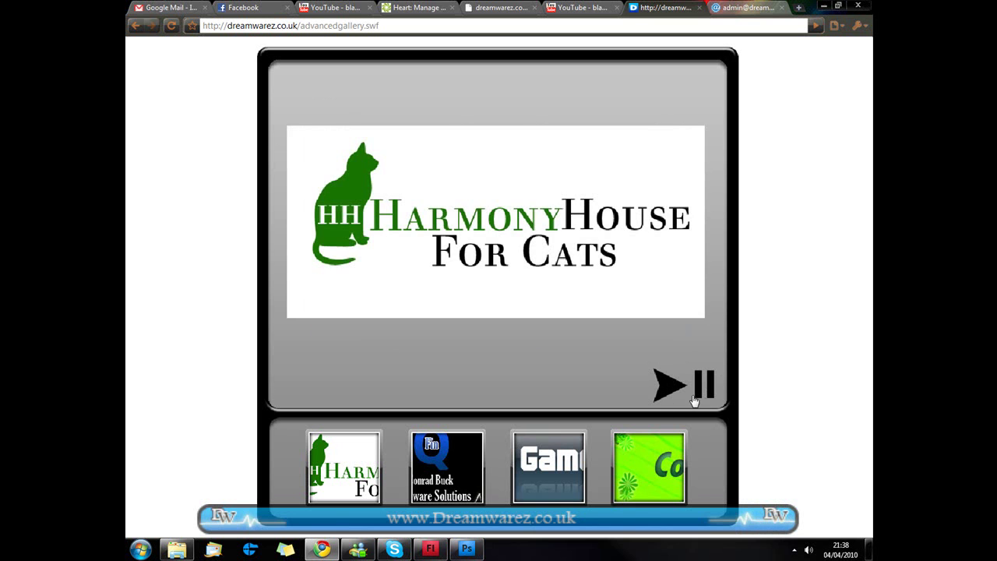
{"action": "left_click", "coordinate": [469, 550]}
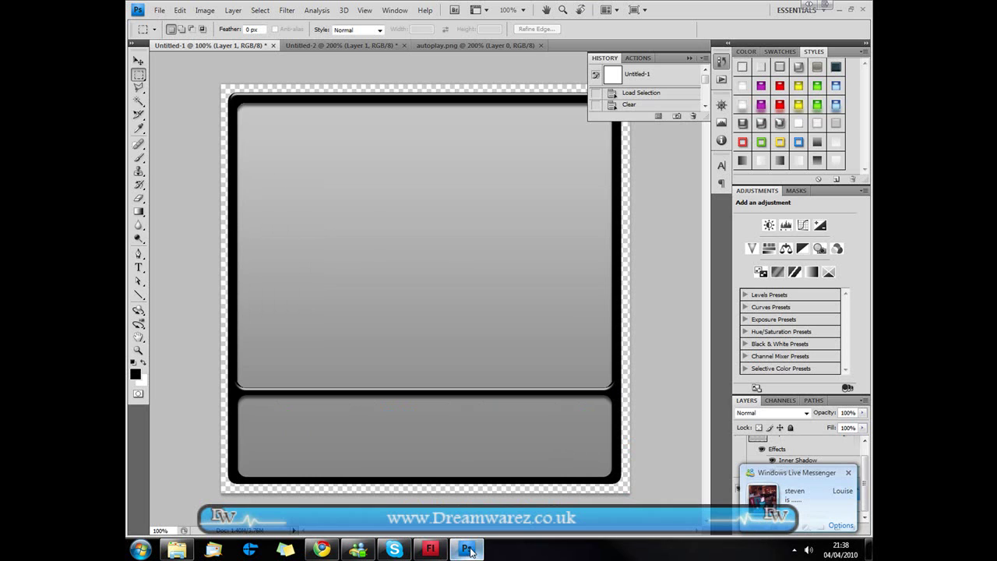
Make and clear rectangular marquee selections on the Untitled-1 interface design
{"action": "left_click", "coordinate": [139, 75]}
{"action": "left_click", "coordinate": [165, 74]}
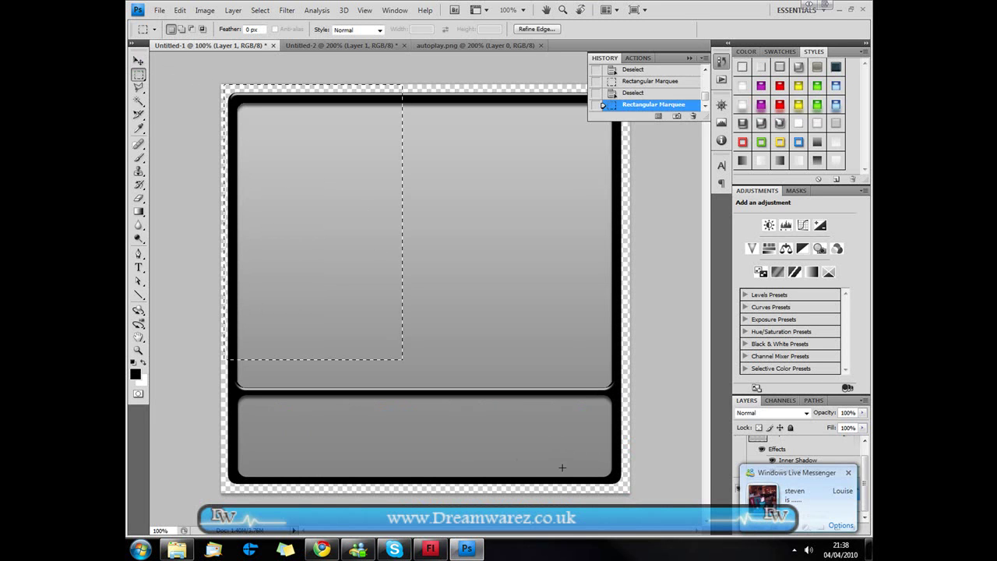
{"action": "left_click", "coordinate": [608, 470]}
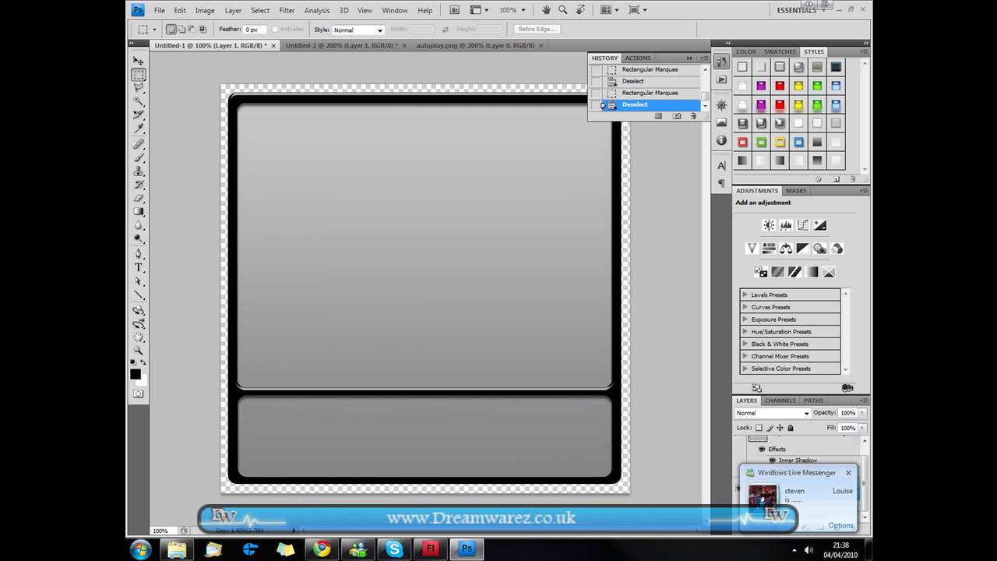
{"action": "left_click_drag", "start_coordinate": [349, 141], "coordinate": [229, 92]}
{"action": "left_click", "coordinate": [315, 130]}
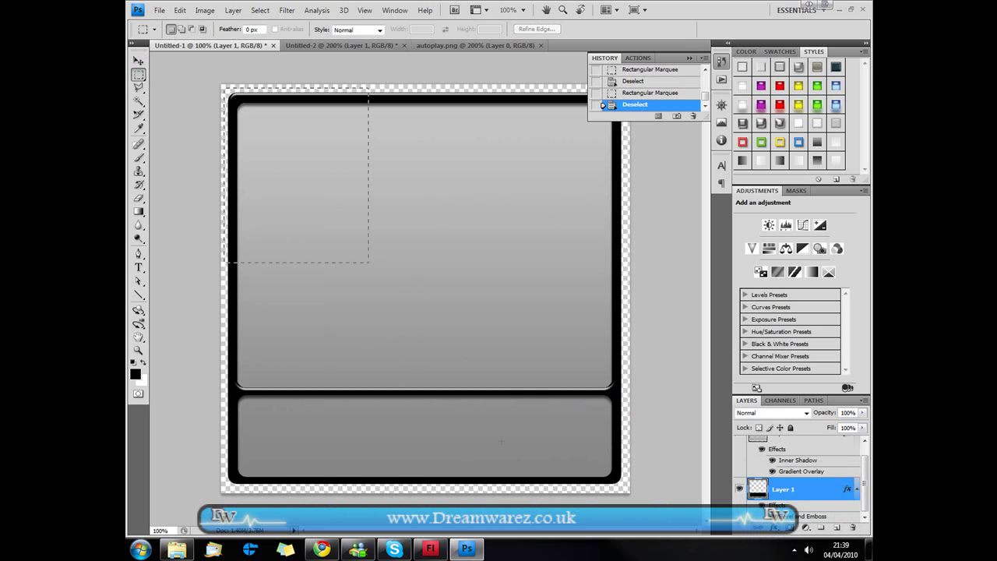
{"action": "left_click_drag", "start_coordinate": [580, 491], "coordinate": [629, 492]}
{"action": "left_click", "coordinate": [630, 491]}
Review the pause icon and autoplay.png play-arrow documents, then switch to Flash
{"action": "left_click", "coordinate": [306, 44]}
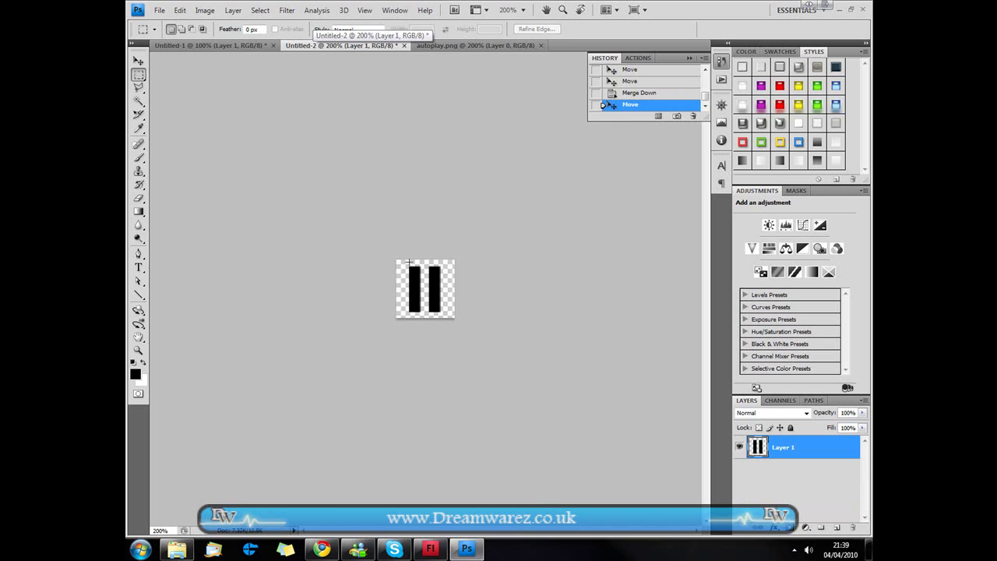
{"action": "left_click", "coordinate": [471, 45]}
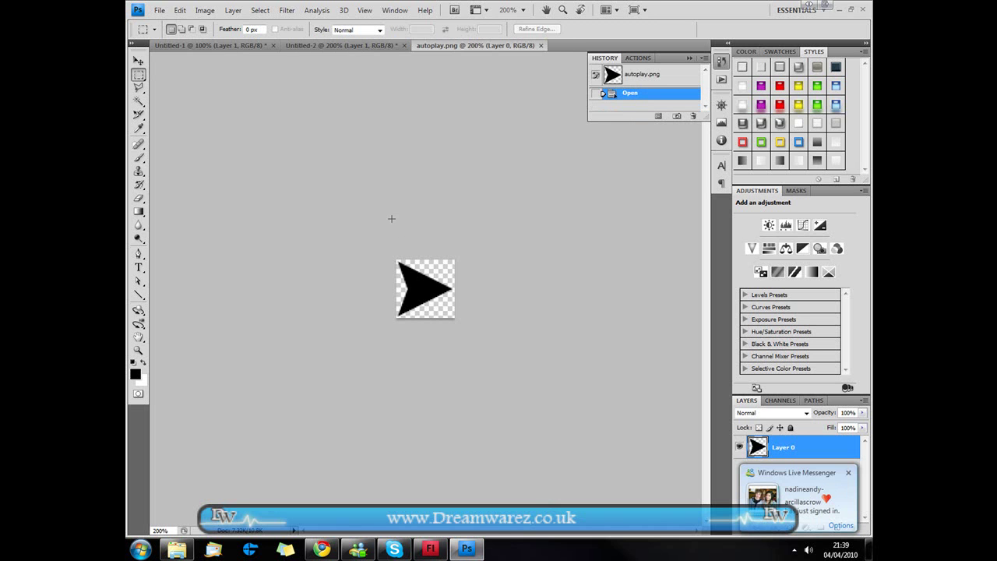
{"action": "left_click", "coordinate": [430, 549]}
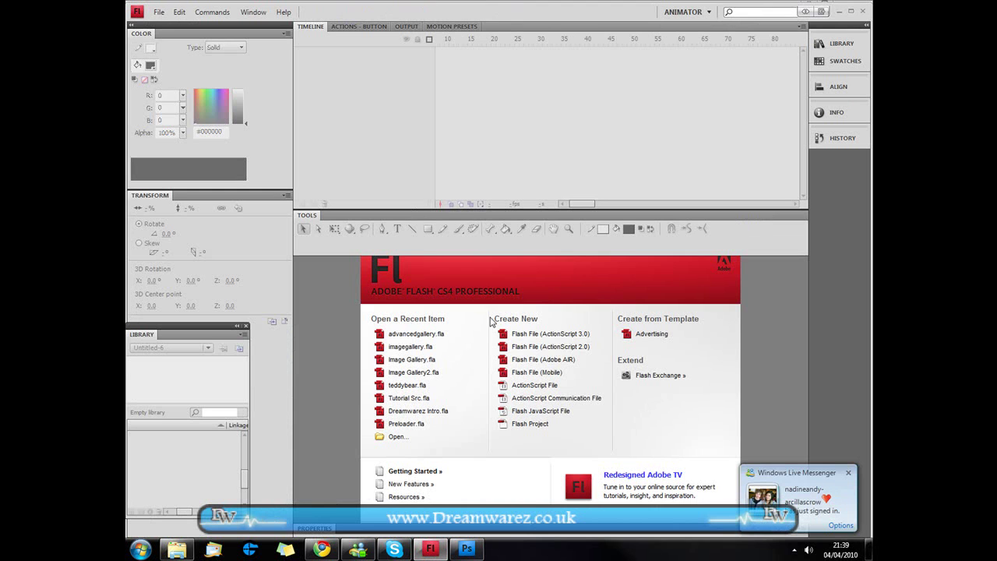
Create a new ActionScript 2.0 Flash file with a 700 × 700 px stage
{"action": "left_click", "coordinate": [561, 351]}
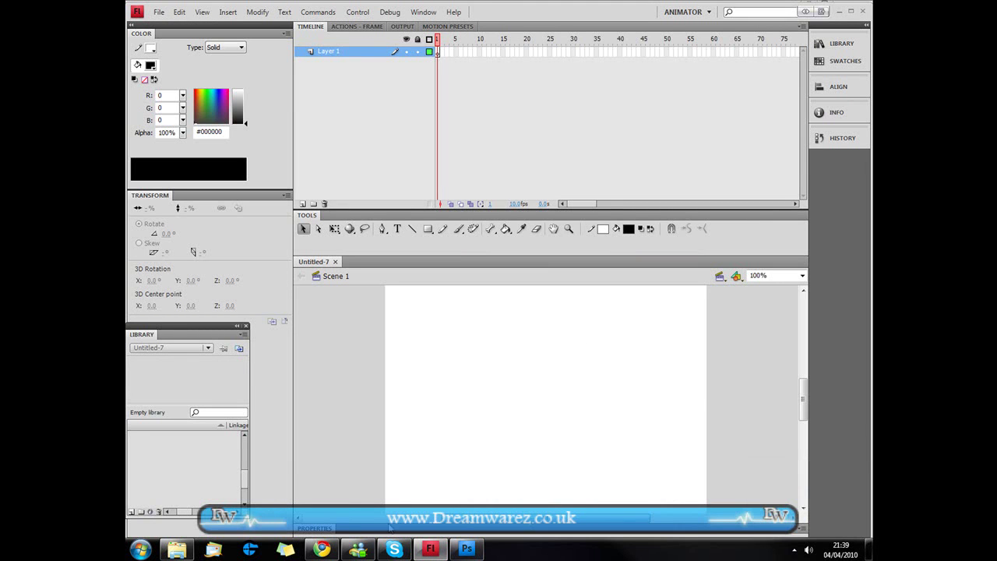
{"action": "left_click", "coordinate": [315, 529]}
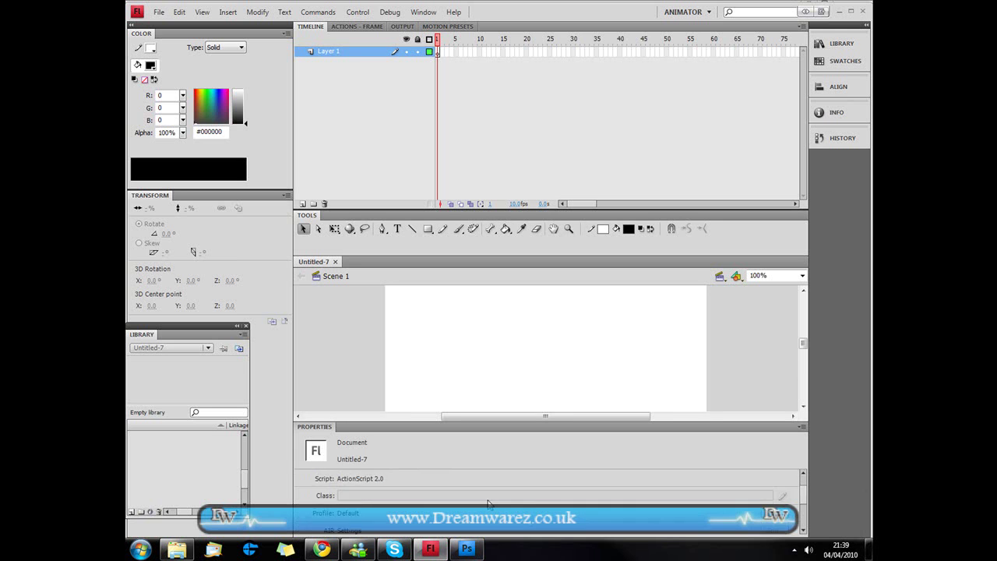
{"action": "left_click", "coordinate": [779, 518]}
{"action": "type", "text": "700"}
{"action": "key", "text": "Tab"}
{"action": "type", "text": "700"}
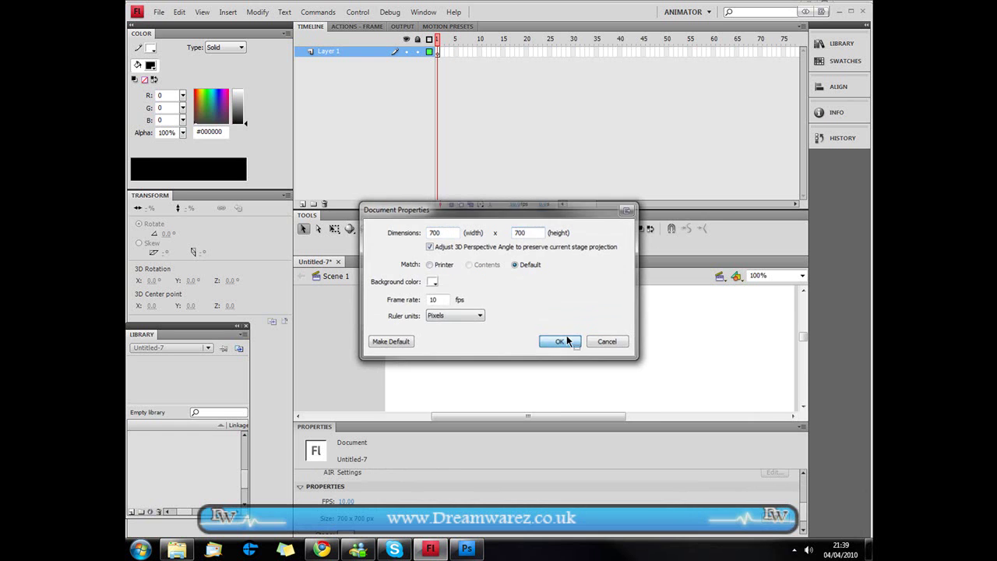
{"action": "left_click", "coordinate": [559, 342]}
Shrink the properties and timeline panels, zoom to 50%, and browse Import to Stage at Desktop
{"action": "left_click_drag", "start_coordinate": [577, 423], "coordinate": [586, 548]}
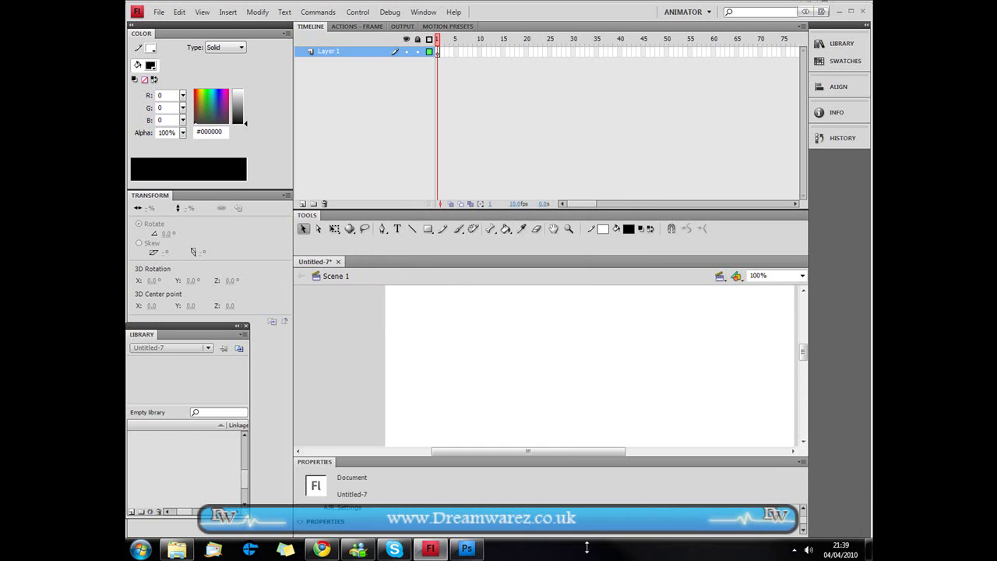
{"action": "left_click_drag", "start_coordinate": [585, 452], "coordinate": [590, 408]}
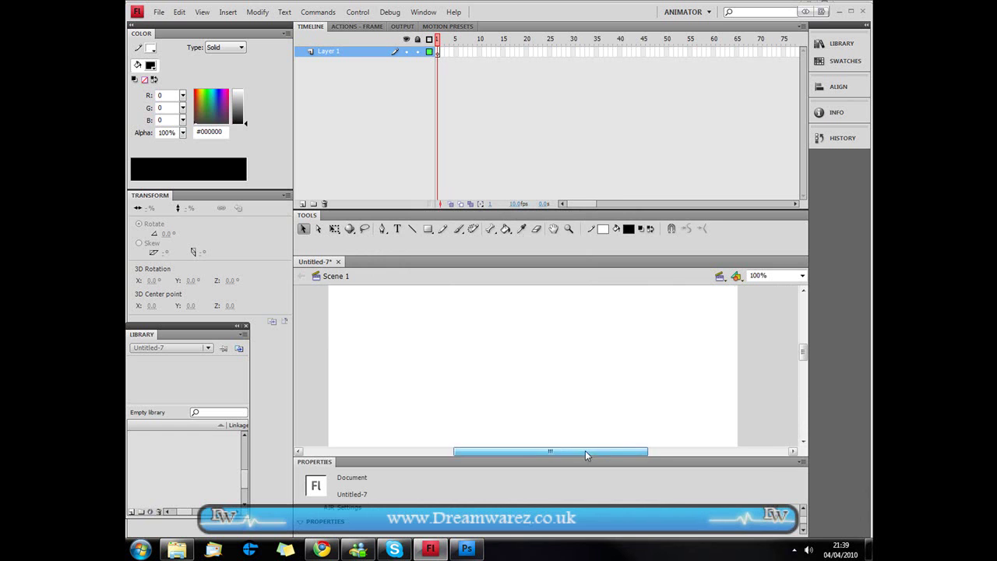
{"action": "left_click_drag", "start_coordinate": [585, 450], "coordinate": [579, 451]}
{"action": "key", "text": "ctrl+minus"}
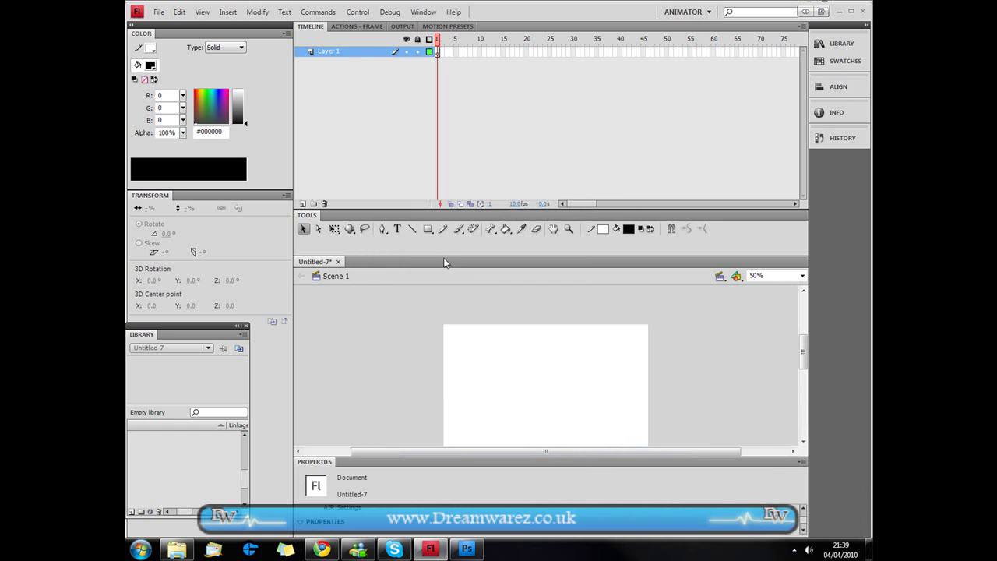
{"action": "left_click_drag", "start_coordinate": [443, 254], "coordinate": [442, 165]}
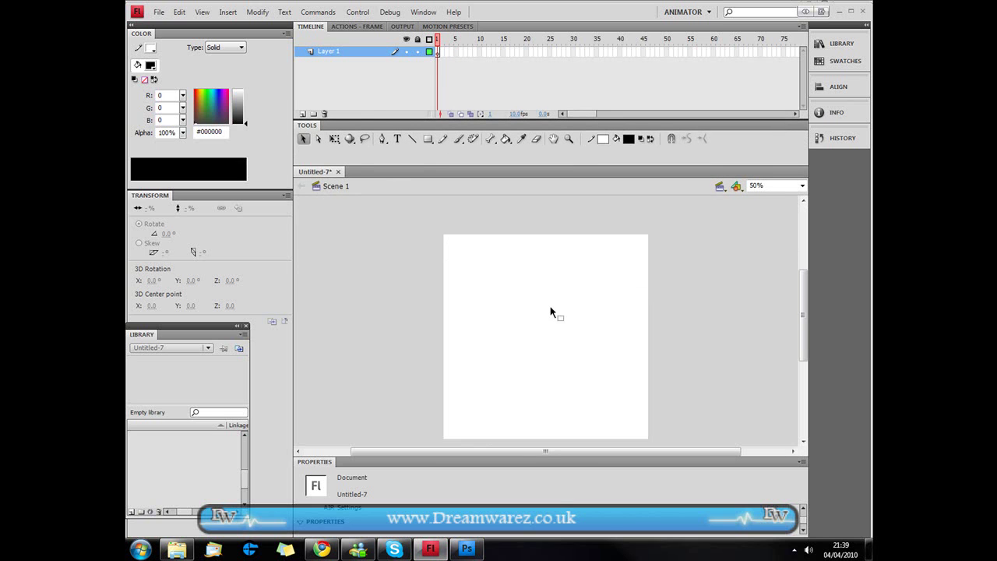
{"action": "scroll", "coordinate": [805, 316], "scroll_direction": "down", "scroll_amount": 1}
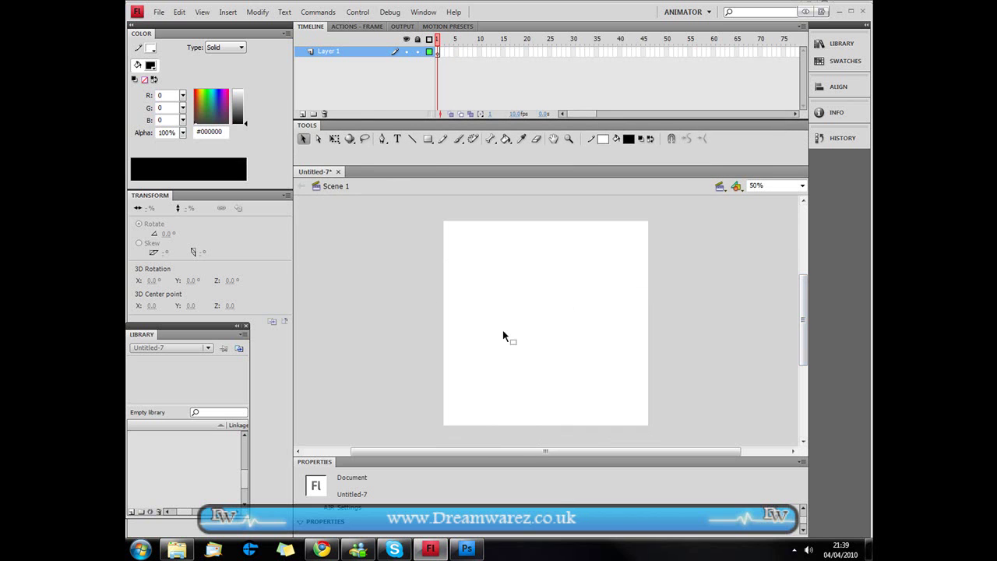
{"action": "key", "text": "ctrl+r"}
{"action": "left_click", "coordinate": [396, 161]}
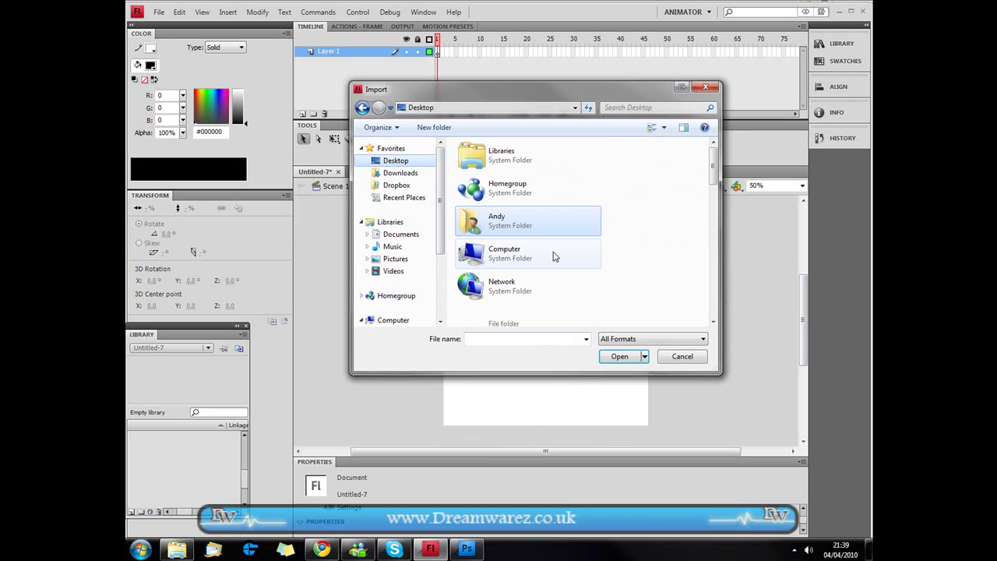
Import interface.png from the Image Gallery Tutorial folder onto the stage
{"action": "scroll", "coordinate": [545, 253], "scroll_direction": "down", "scroll_amount": 3}
{"action": "scroll", "coordinate": [535, 241], "scroll_direction": "down", "scroll_amount": 3}
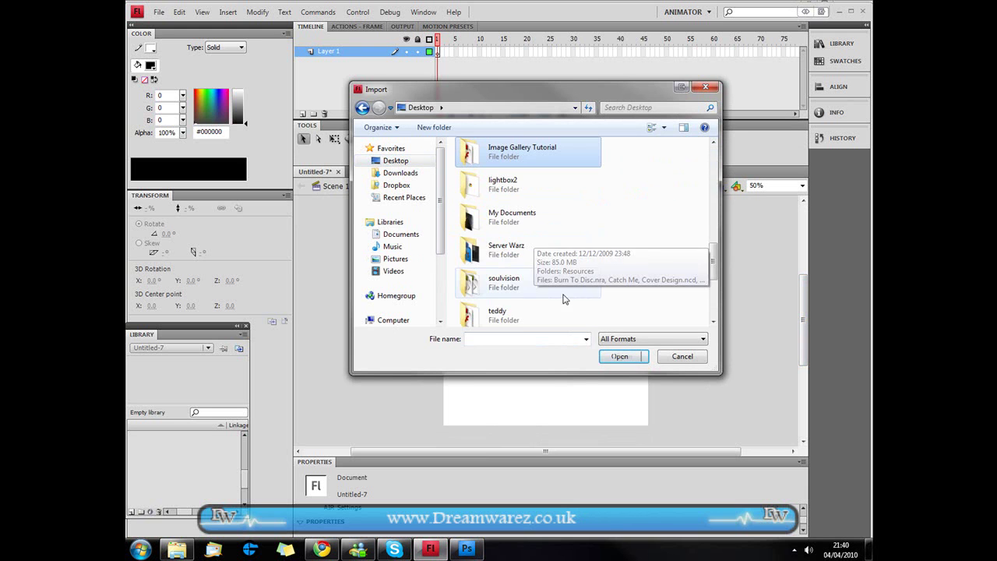
{"action": "double_click", "coordinate": [554, 145]}
{"action": "left_click", "coordinate": [613, 179]}
{"action": "left_click", "coordinate": [619, 356]}
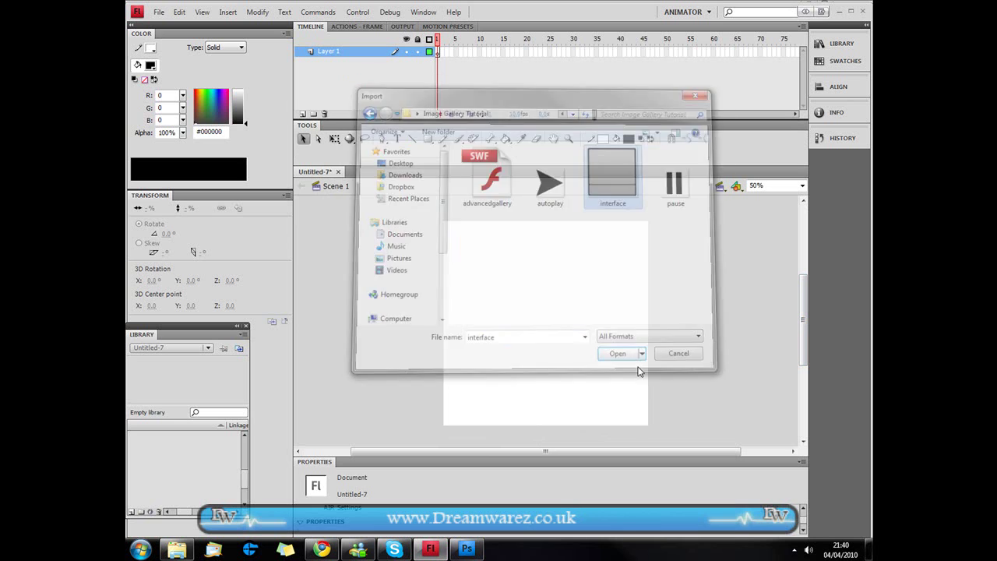
Rename Layer 1 to interface and add a new layer named buttons above it
{"action": "double_click", "coordinate": [328, 52]}
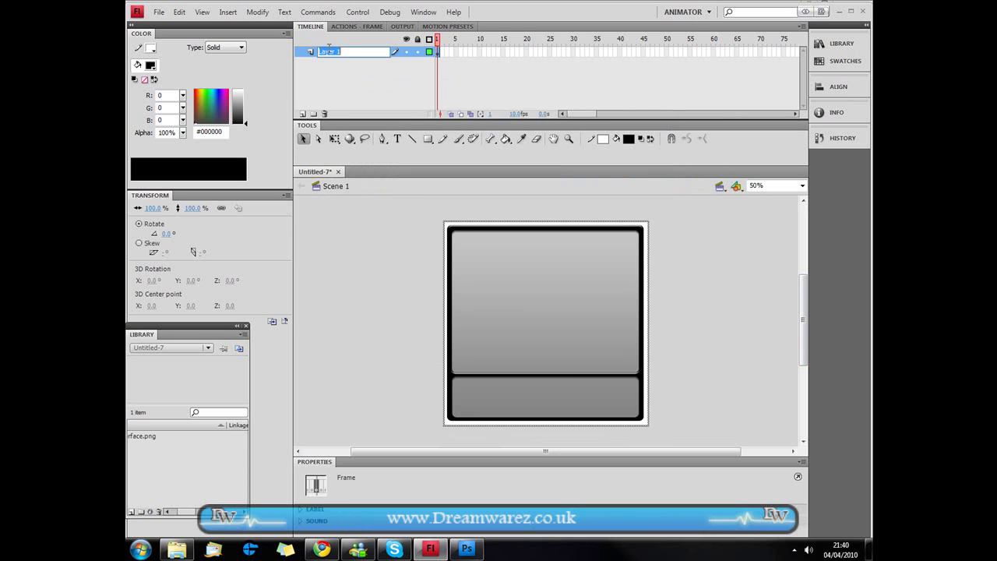
{"action": "type", "text": "int"}
{"action": "key", "text": "Return"}
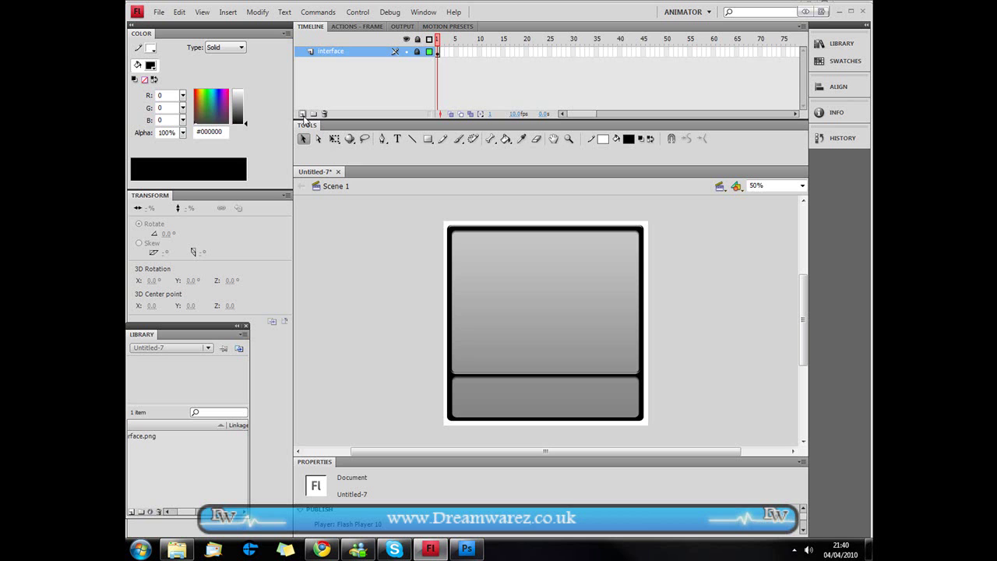
{"action": "left_click", "coordinate": [303, 114]}
{"action": "double_click", "coordinate": [328, 51]}
{"action": "type", "text": "buttons"}
{"action": "key", "text": "Return"}
Import autoplay.png and move the play arrow to the panel's lower right
{"action": "key", "text": "ctrl+r"}
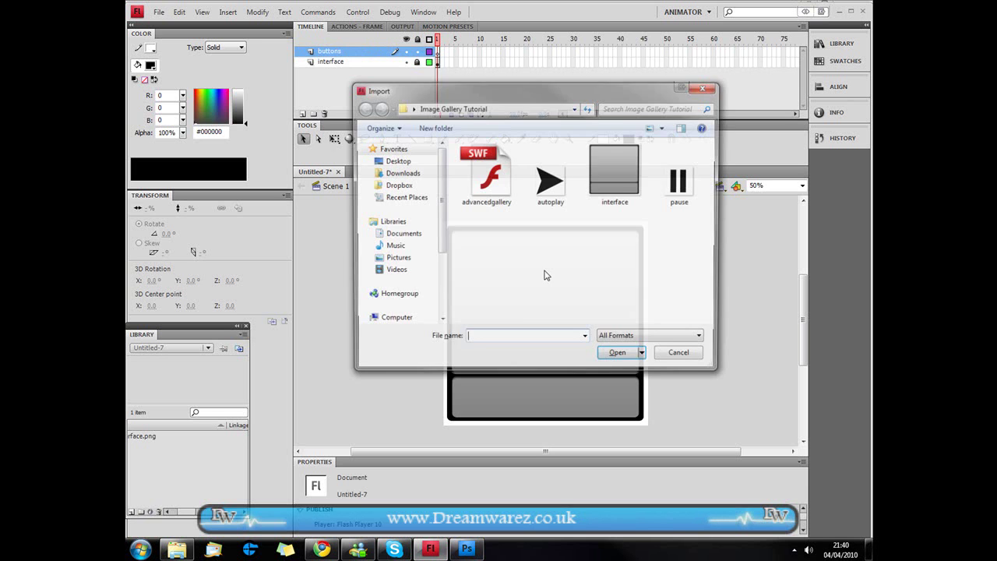
{"action": "double_click", "coordinate": [547, 173]}
{"action": "left_click_drag", "start_coordinate": [455, 229], "coordinate": [616, 362]}
{"action": "left_click", "coordinate": [670, 382]}
Import pause.png and place it beside the play arrow
{"action": "key", "text": "ctrl+r"}
{"action": "left_click", "coordinate": [681, 178]}
{"action": "left_click", "coordinate": [628, 356]}
{"action": "left_click_drag", "start_coordinate": [452, 226], "coordinate": [628, 363]}
{"action": "left_click", "coordinate": [697, 377]}
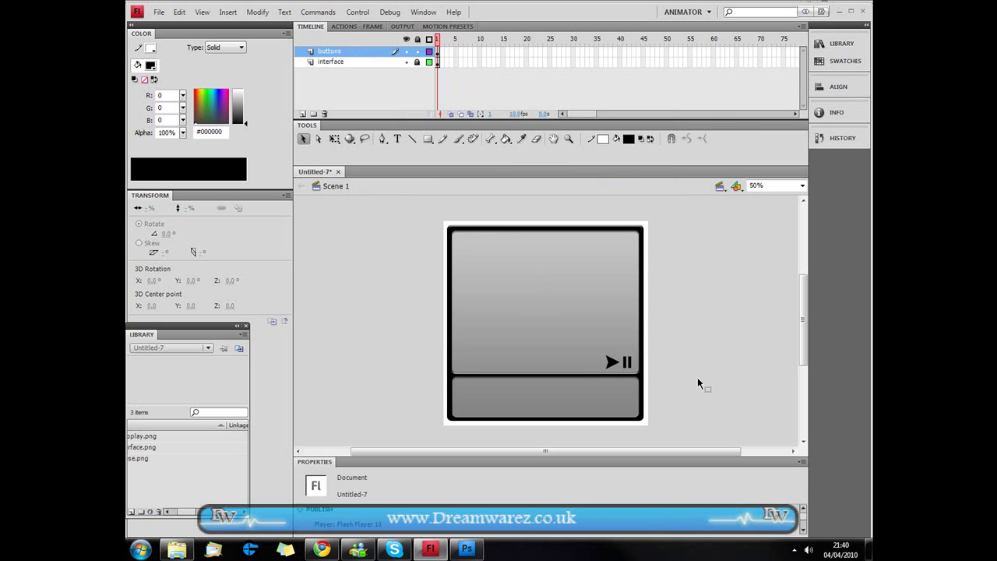
{"action": "key", "text": "ctrl+r"}
Import the harmonyhouse image from the Dropbox Dreamwarez samples folder
{"action": "left_click", "coordinate": [396, 185]}
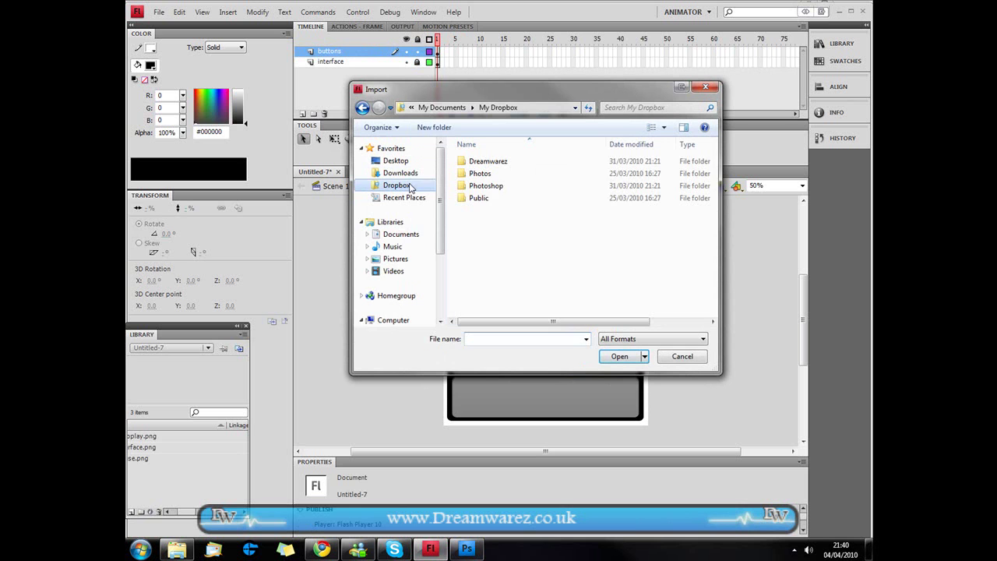
{"action": "double_click", "coordinate": [483, 163]}
{"action": "double_click", "coordinate": [483, 165]}
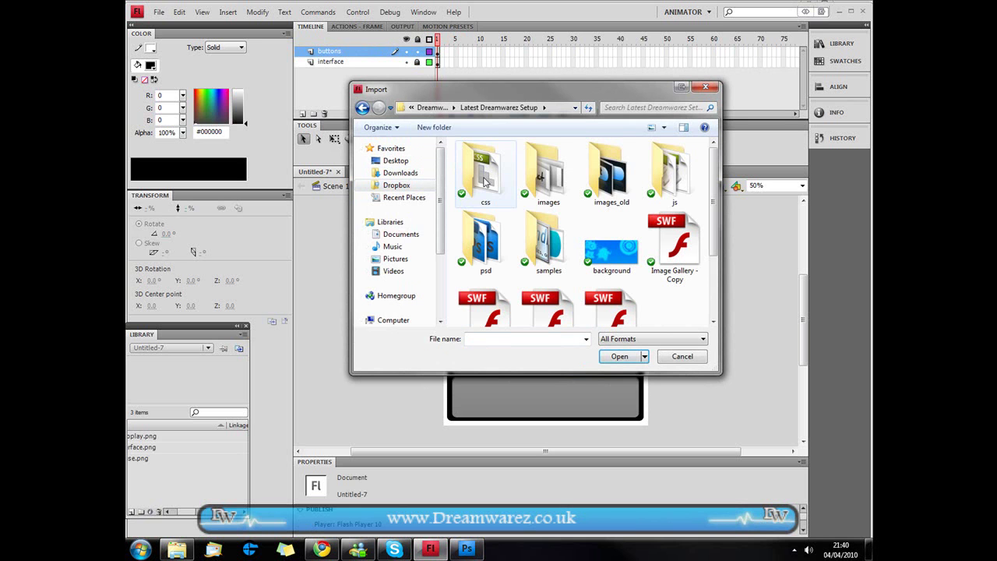
{"action": "double_click", "coordinate": [550, 269]}
{"action": "left_click", "coordinate": [612, 308]}
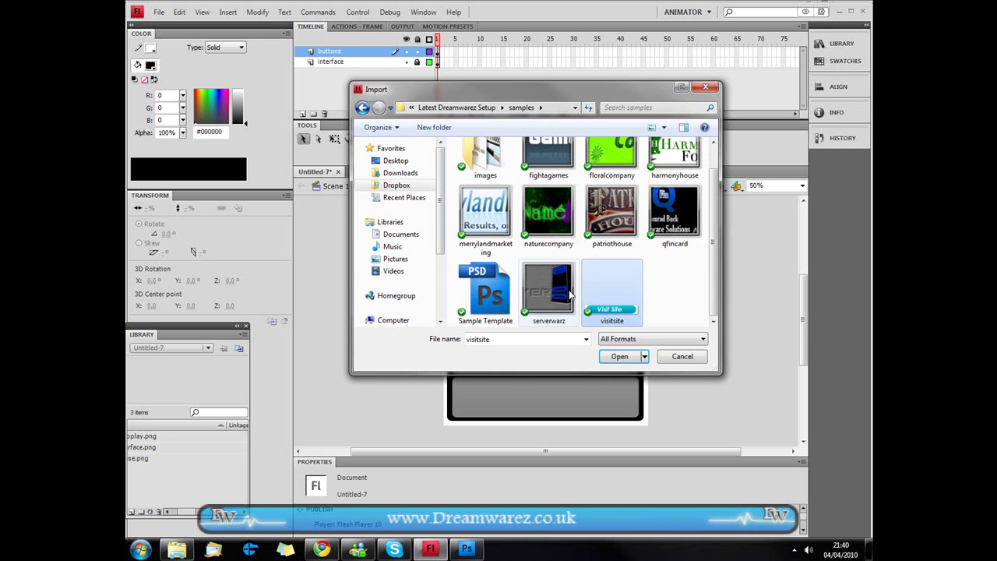
{"action": "left_click", "coordinate": [611, 214]}
{"action": "left_click", "coordinate": [657, 232]}
{"action": "scroll", "coordinate": [657, 232], "scroll_direction": "up", "scroll_amount": 1}
{"action": "left_click", "coordinate": [675, 170]}
{"action": "left_click", "coordinate": [619, 356]}
Scale the harmonyhouse image to 50% and position it in the lower bar
{"action": "left_click_drag", "start_coordinate": [494, 350], "coordinate": [505, 396]}
{"action": "left_click", "coordinate": [153, 209]}
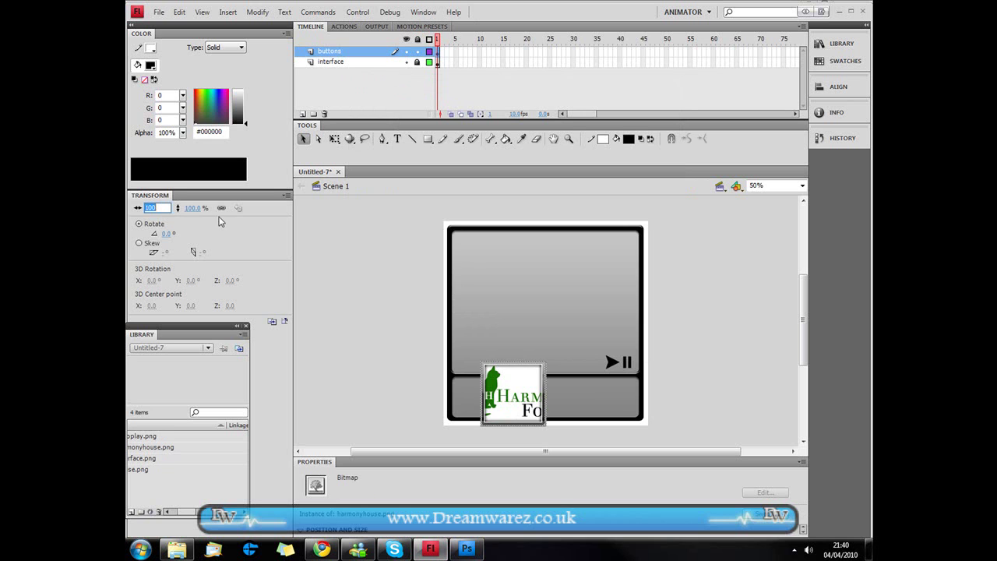
{"action": "type", "text": "50"}
{"action": "key", "text": "Return"}
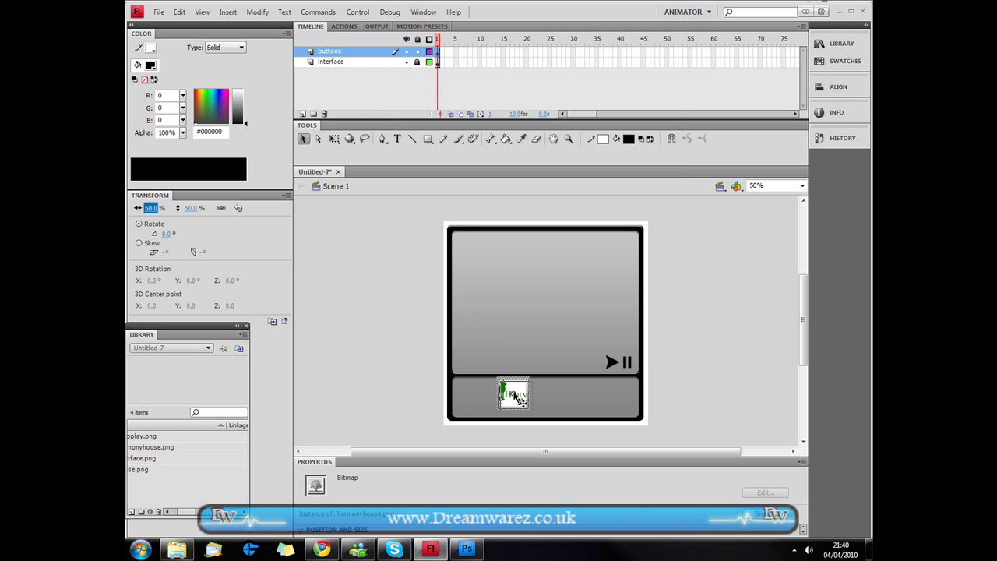
{"action": "left_click", "coordinate": [570, 388]}
{"action": "left_click_drag", "start_coordinate": [515, 394], "coordinate": [508, 393]}
{"action": "left_click", "coordinate": [572, 395]}
Import the qfincard image, scale it to 50%, and place it beside the Harmony thumbnail
{"action": "key", "text": "ctrl+r"}
{"action": "double_click", "coordinate": [612, 249]}
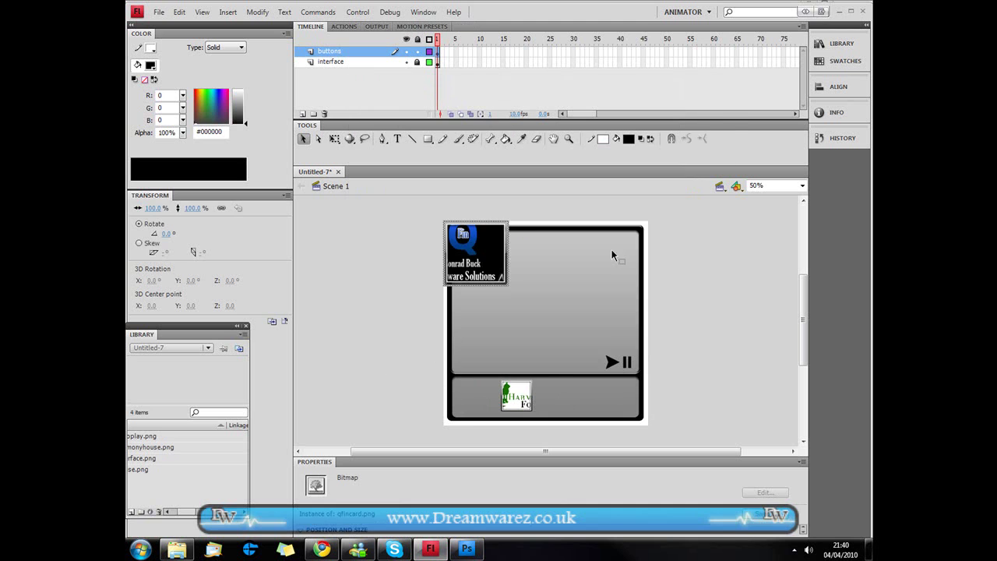
{"action": "left_click_drag", "start_coordinate": [487, 258], "coordinate": [588, 353]}
{"action": "left_click", "coordinate": [152, 208]}
{"action": "type", "text": "5"}
{"action": "key", "text": "Return"}
{"action": "type", "text": "0"}
{"action": "key", "text": "Return"}
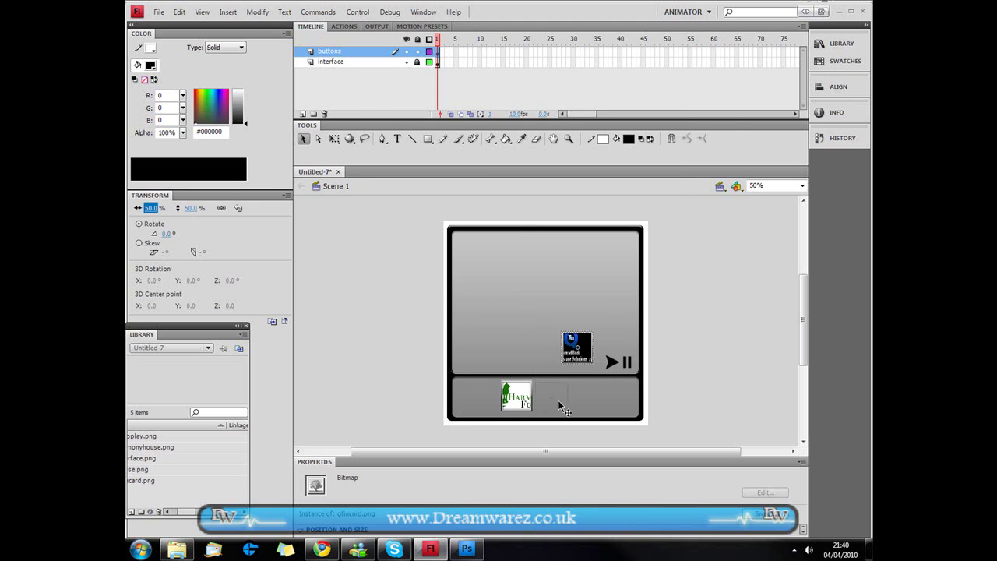
{"action": "left_click_drag", "start_coordinate": [560, 398], "coordinate": [561, 398]}
{"action": "left_click", "coordinate": [565, 325]}
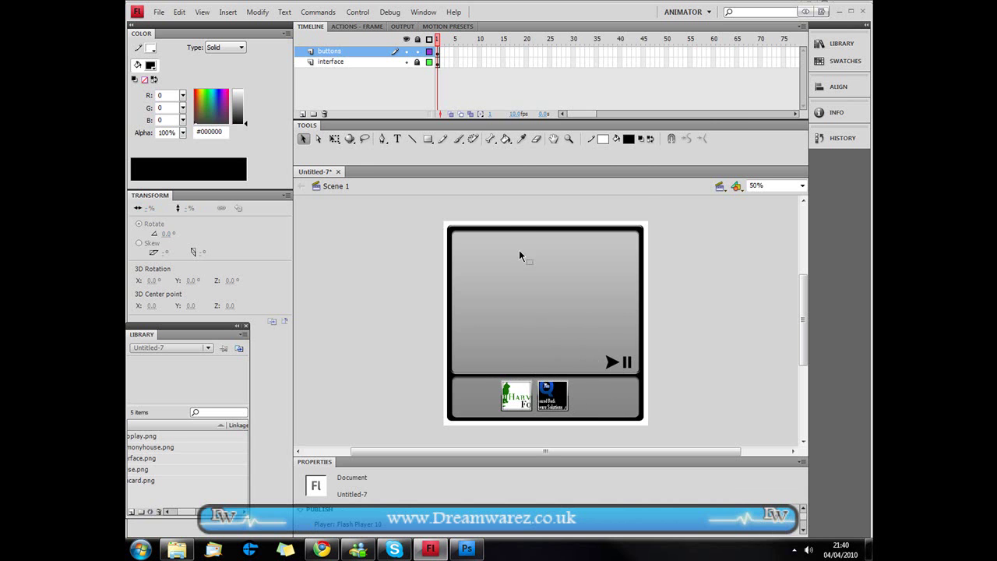
Import the floralcompany image from the samples folder
{"action": "key", "text": "ctrl+r"}
{"action": "left_click", "coordinate": [481, 248]}
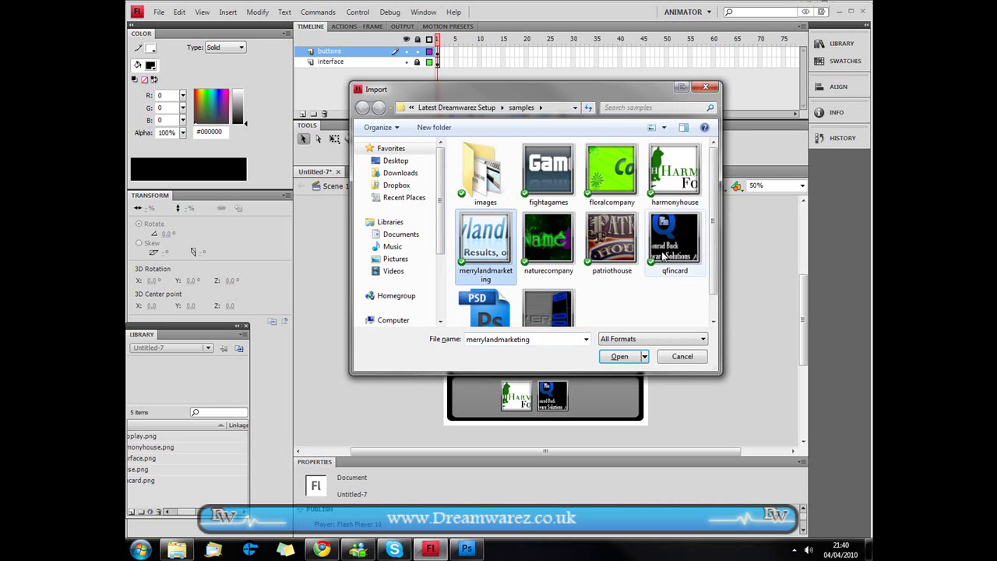
{"action": "left_click", "coordinate": [611, 238]}
{"action": "left_click", "coordinate": [651, 176]}
{"action": "double_click", "coordinate": [614, 171]}
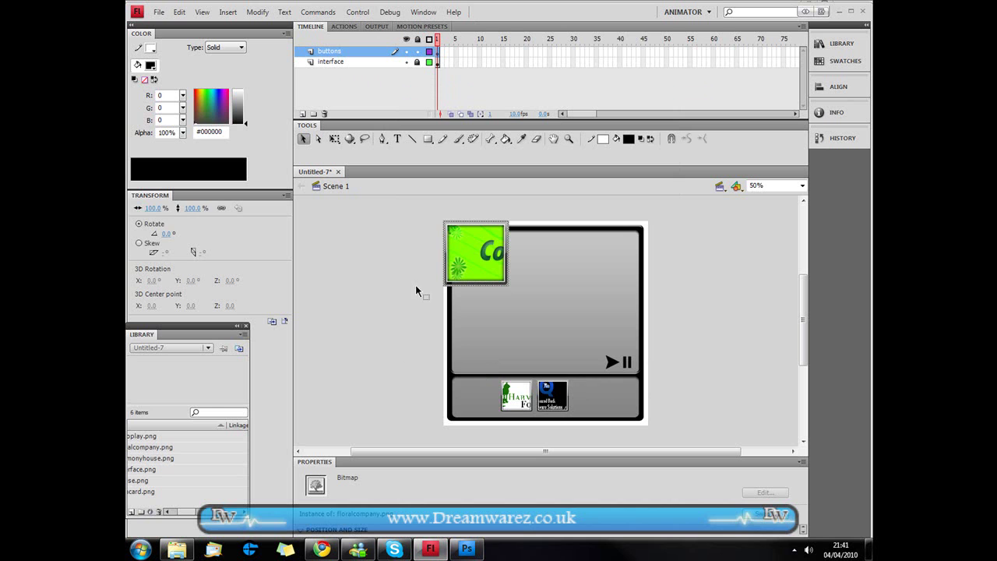
Scale the floralcompany image to 50% and place it in the bottom bar
{"action": "left_click", "coordinate": [156, 208]}
{"action": "type", "text": "60"}
{"action": "key", "text": "Return"}
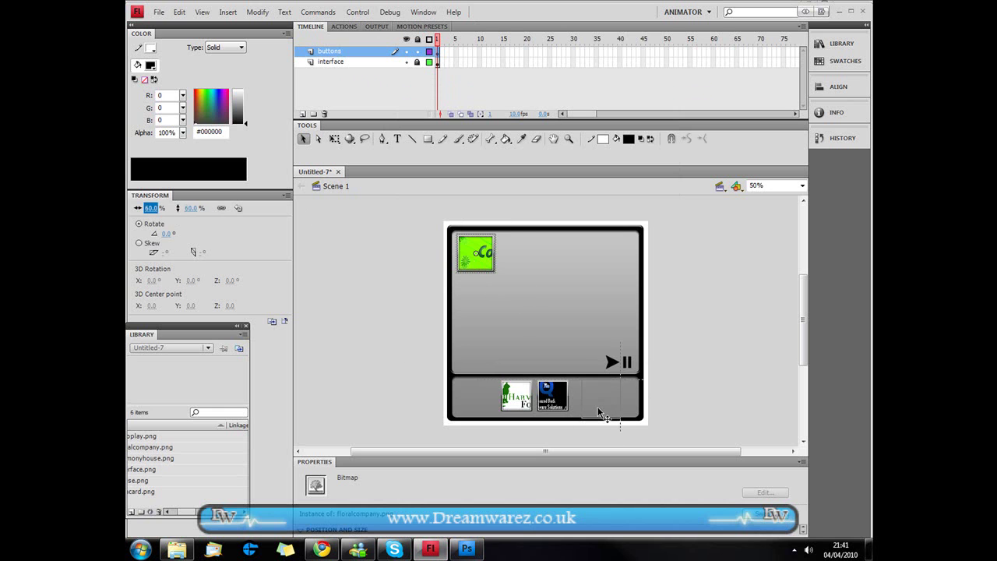
{"action": "left_click_drag", "start_coordinate": [593, 413], "coordinate": [594, 413]}
{"action": "left_click", "coordinate": [151, 208]}
{"action": "type", "text": "50"}
{"action": "key", "text": "Return"}
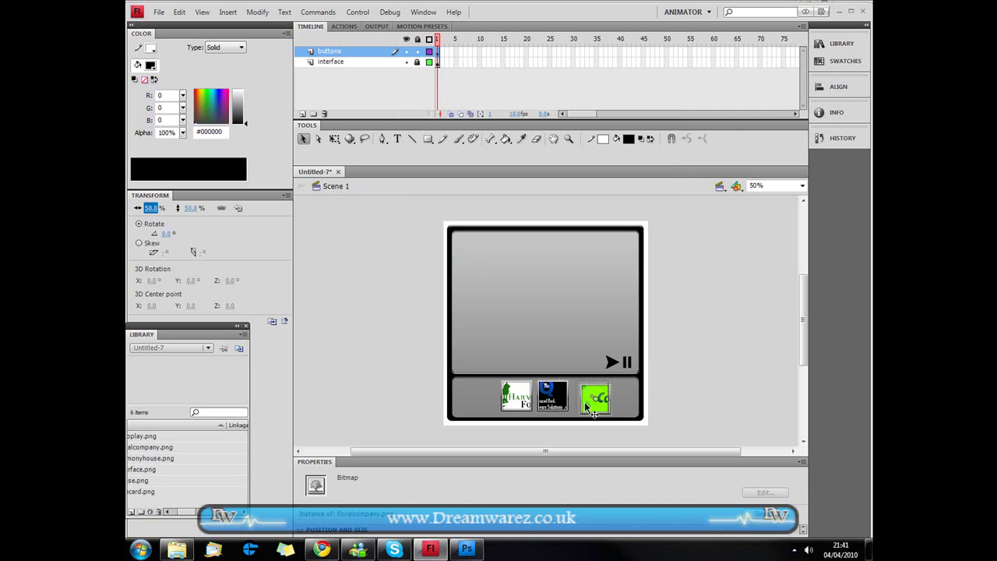
{"action": "left_click_drag", "start_coordinate": [586, 407], "coordinate": [580, 407]}
{"action": "left_click", "coordinate": [627, 405]}
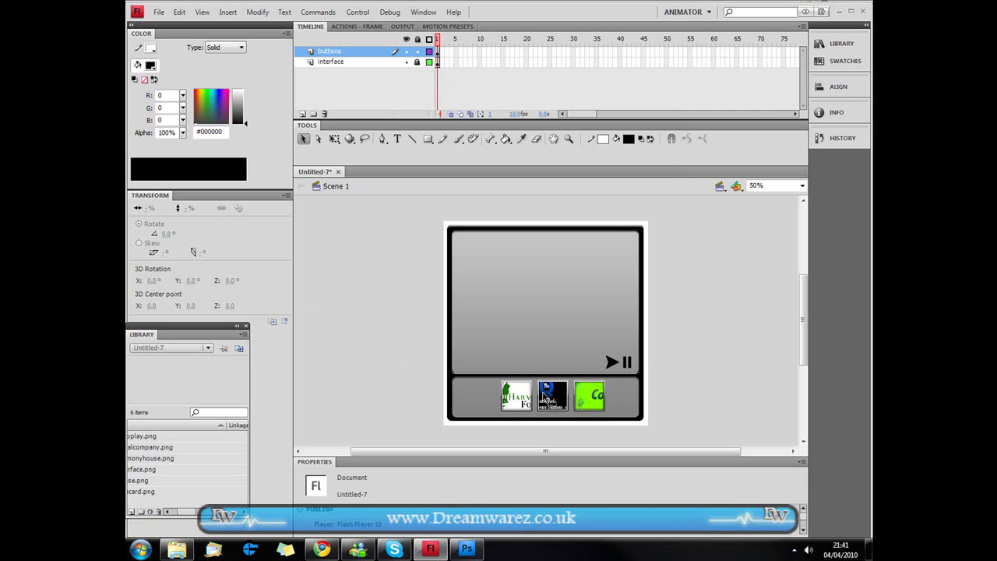
Select all three thumbnails and shift them together to centre them in the bar
{"action": "left_click", "coordinate": [505, 405]}
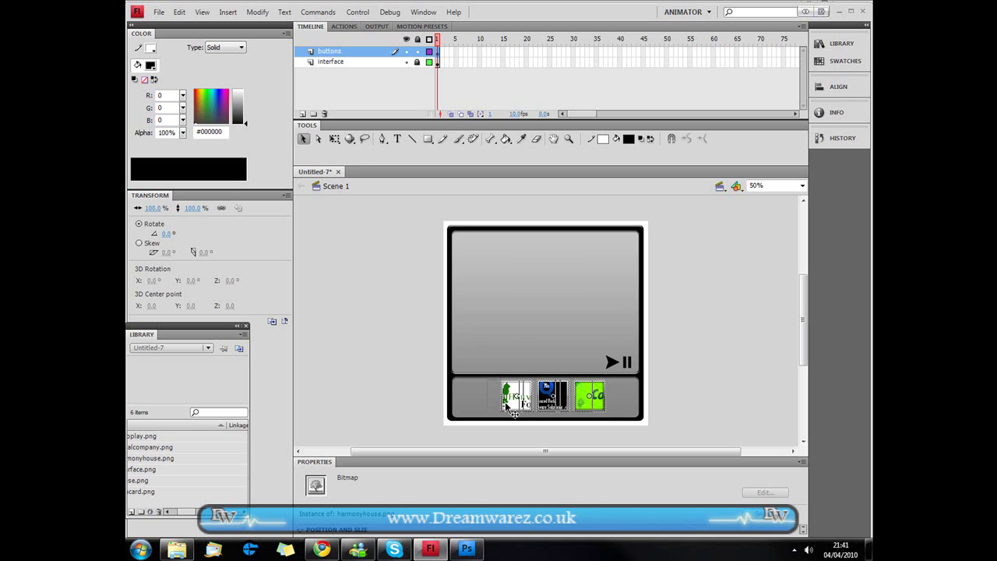
{"action": "left_click_drag", "start_coordinate": [507, 405], "coordinate": [493, 405]}
{"action": "left_click", "coordinate": [616, 399]}
{"action": "left_click", "coordinate": [576, 402]}
{"action": "left_click", "coordinate": [539, 400], "text": "shift"}
{"action": "left_click", "coordinate": [502, 413], "text": "shift"}
{"action": "left_click_drag", "start_coordinate": [502, 413], "coordinate": [505, 413]}
Add a new top layer named images
{"action": "left_click", "coordinate": [615, 397]}
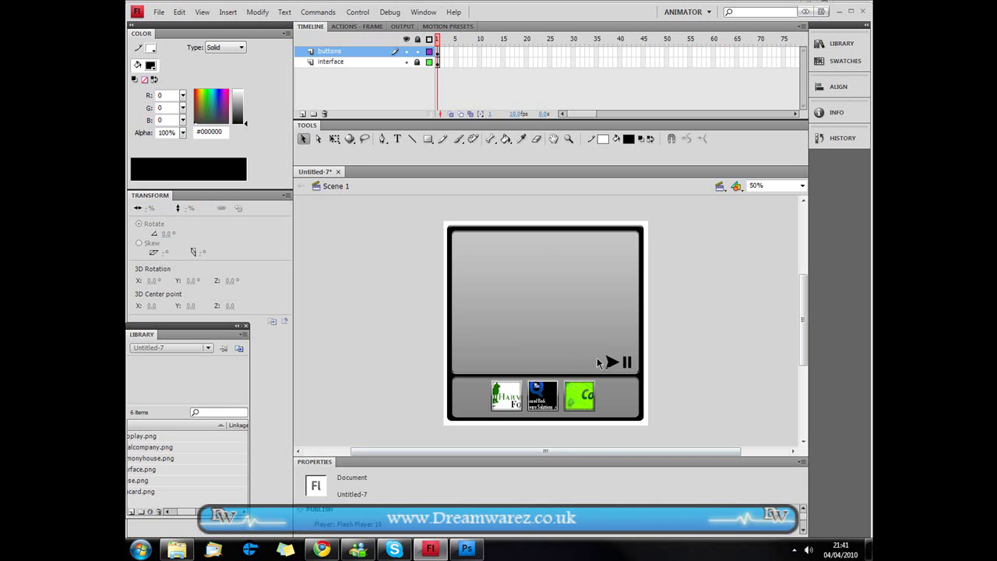
{"action": "left_click", "coordinate": [302, 115]}
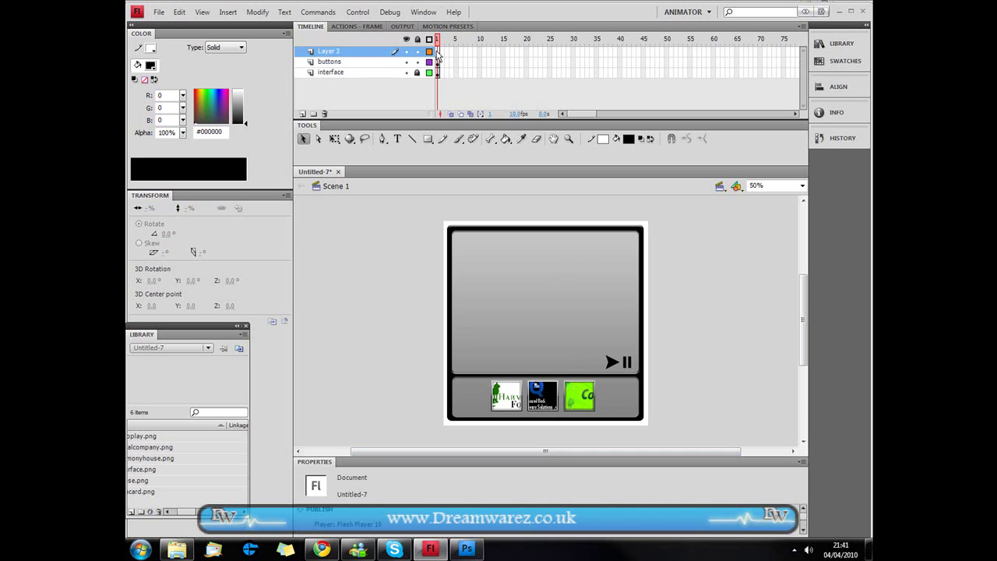
{"action": "double_click", "coordinate": [341, 50]}
{"action": "type", "text": "im"}
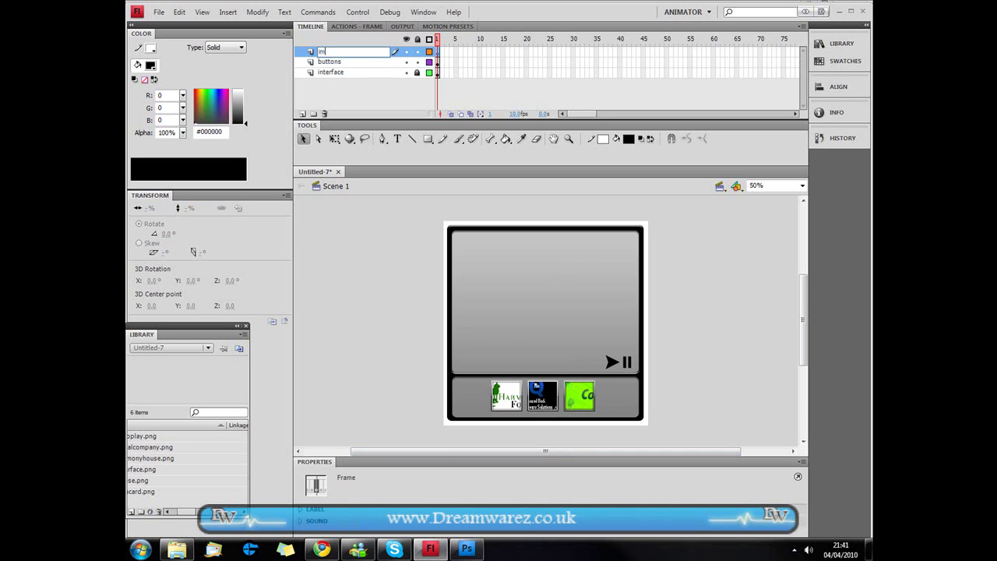
{"action": "key", "text": "Return"}
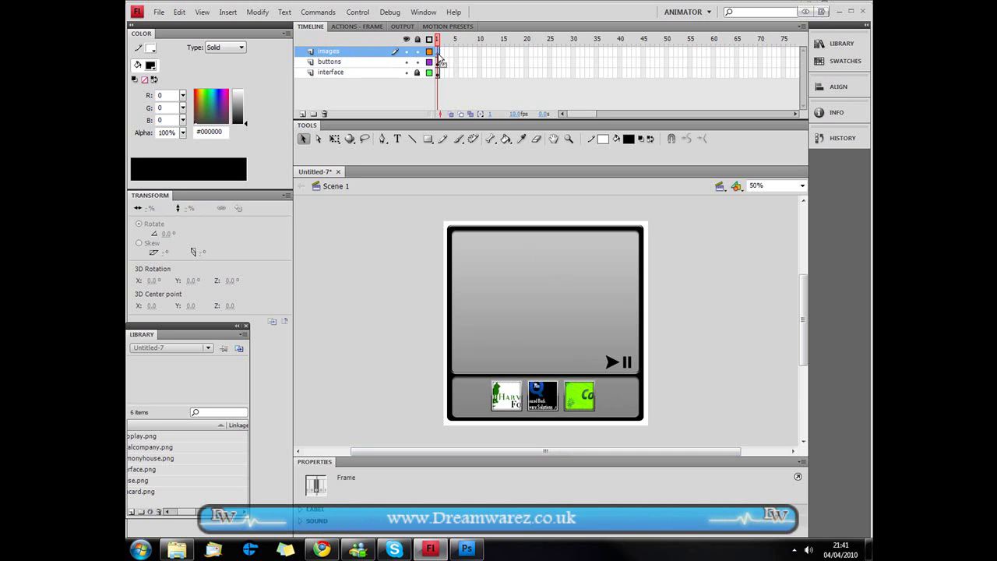
Put a stop(); action on frame 1 of the images layer
{"action": "left_click", "coordinate": [339, 28]}
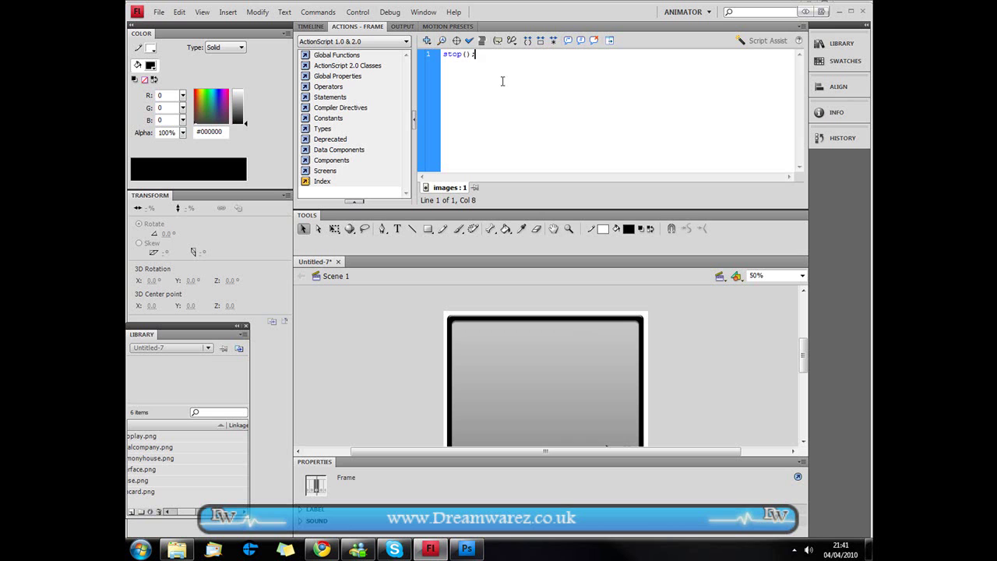
{"action": "left_click_drag", "start_coordinate": [486, 66], "coordinate": [442, 57]}
{"action": "left_click", "coordinate": [311, 26]}
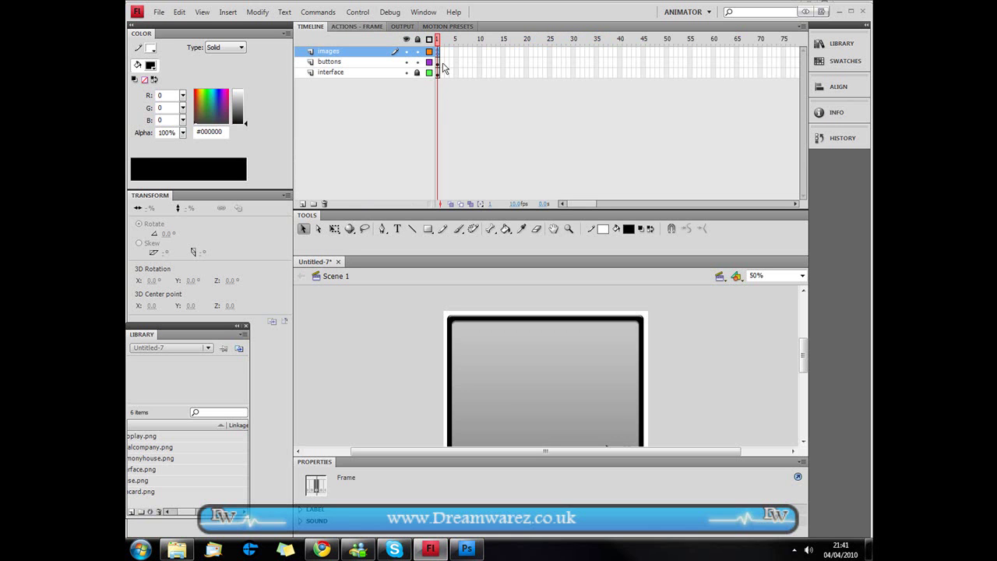
Draw a dynamic text box over the viewing area reading Select / An Image / Below
{"action": "left_click", "coordinate": [400, 233]}
{"action": "left_click_drag", "start_coordinate": [803, 357], "coordinate": [803, 365]}
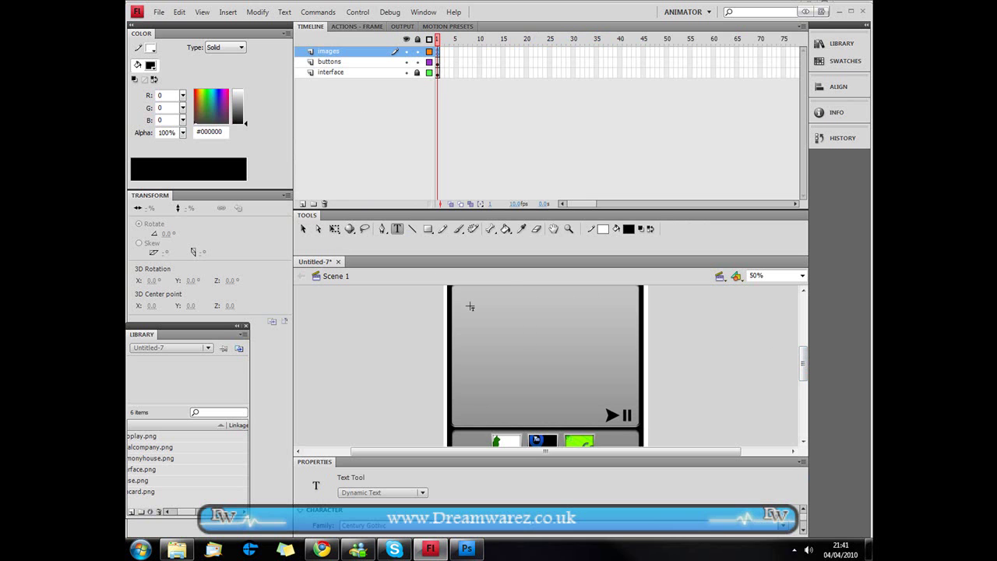
{"action": "left_click_drag", "start_coordinate": [481, 306], "coordinate": [510, 312]}
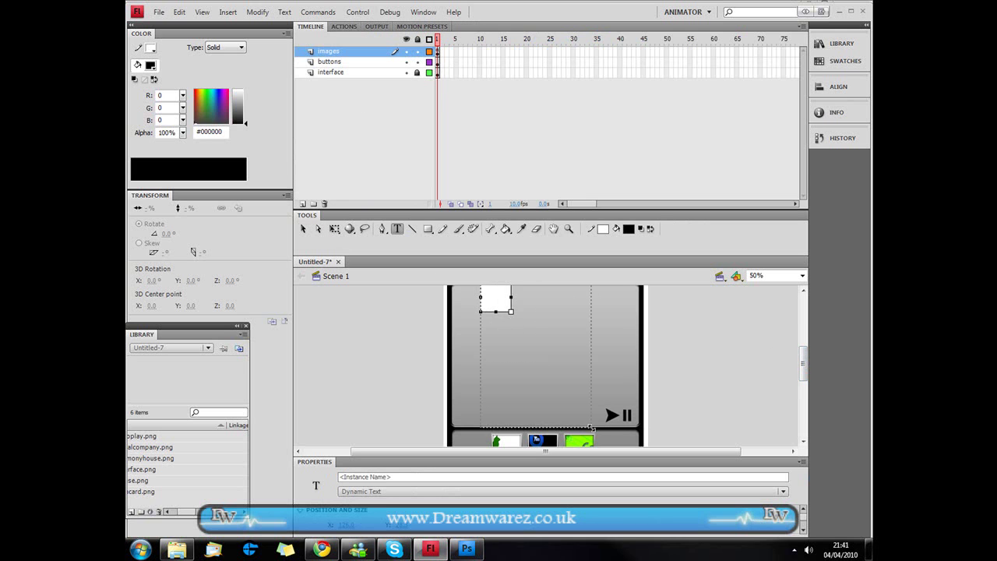
{"action": "left_click_drag", "start_coordinate": [624, 396], "coordinate": [624, 395]}
{"action": "type", "text": "Select"}
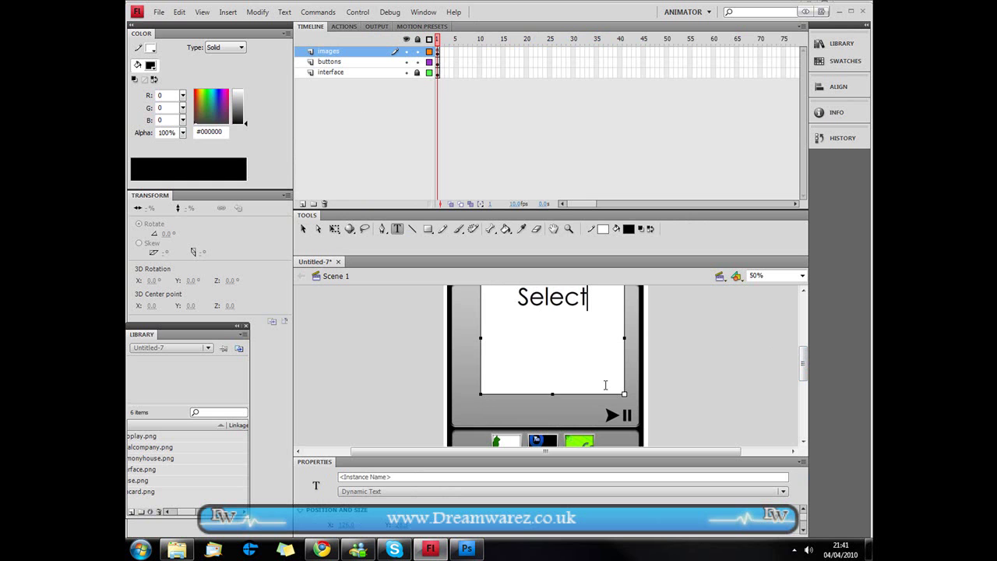
{"action": "key", "text": "Return"}
{"action": "type", "text": "An Image"}
{"action": "key", "text": "Return"}
{"action": "type", "text": "Below"}
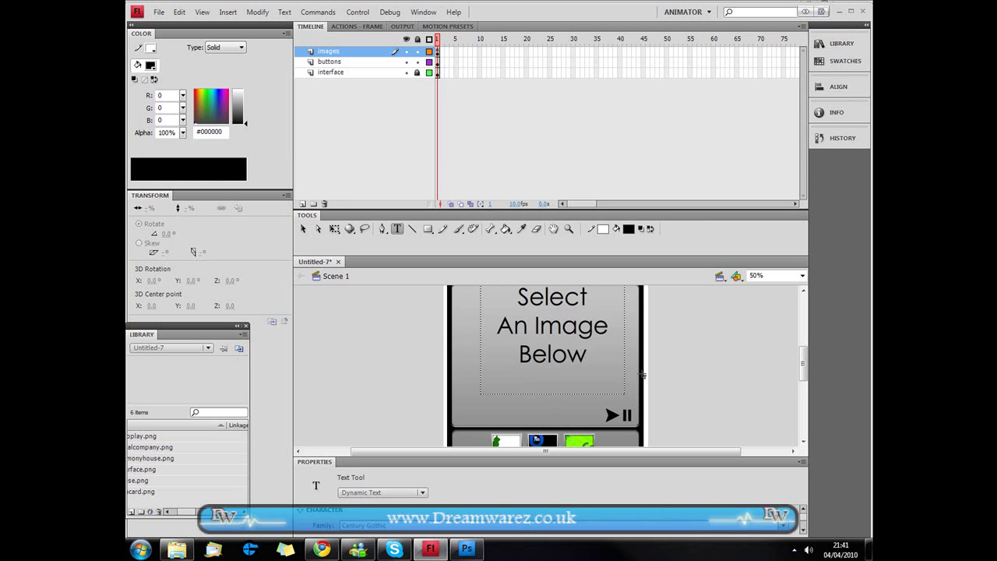
{"action": "key", "text": "Left"}
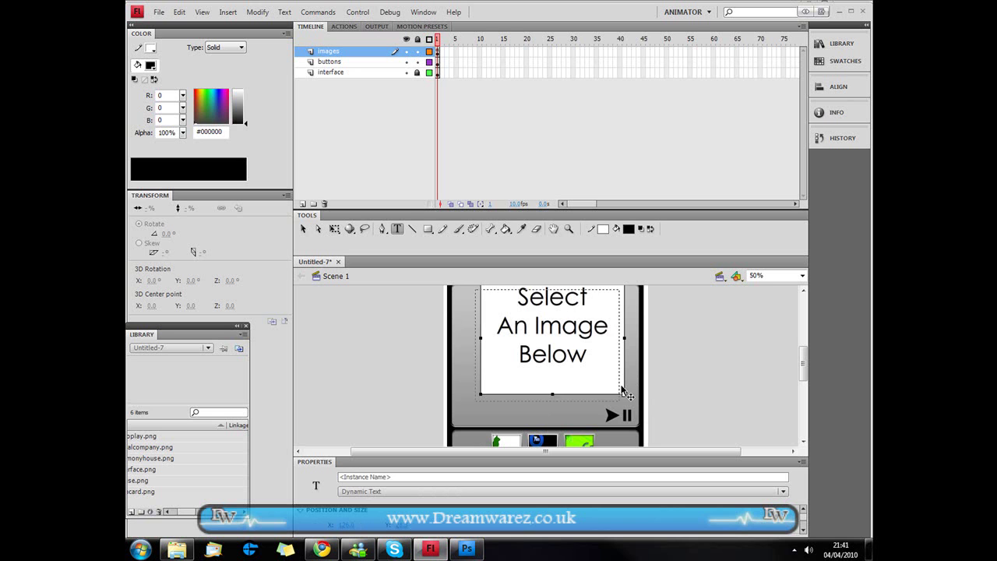
{"action": "left_click_drag", "start_coordinate": [626, 377], "coordinate": [620, 385]}
{"action": "left_click", "coordinate": [678, 399]}
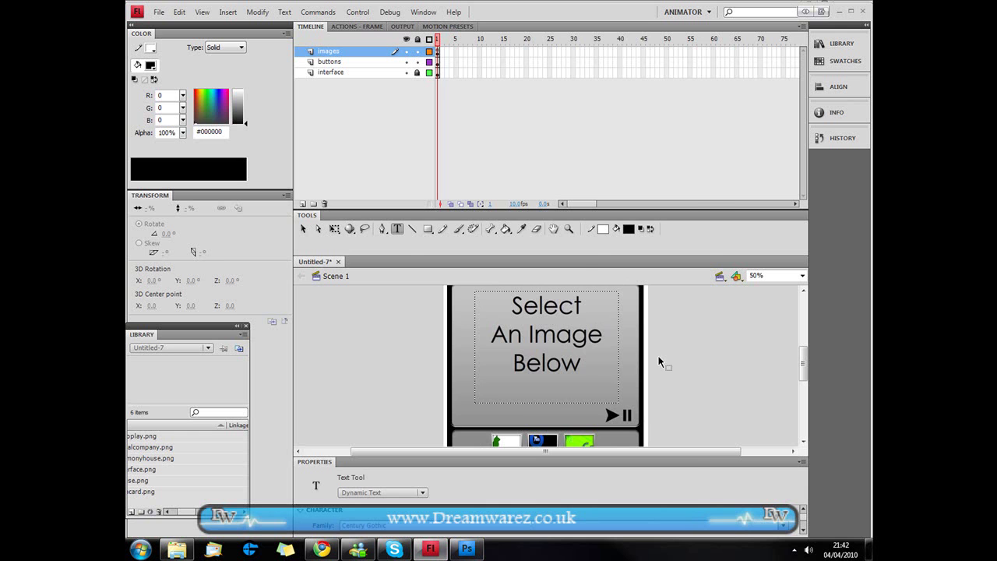
Test the movie with Ctrl+Enter, close the preview, and return to the Selection tool
{"action": "key", "text": "ctrl+Return"}
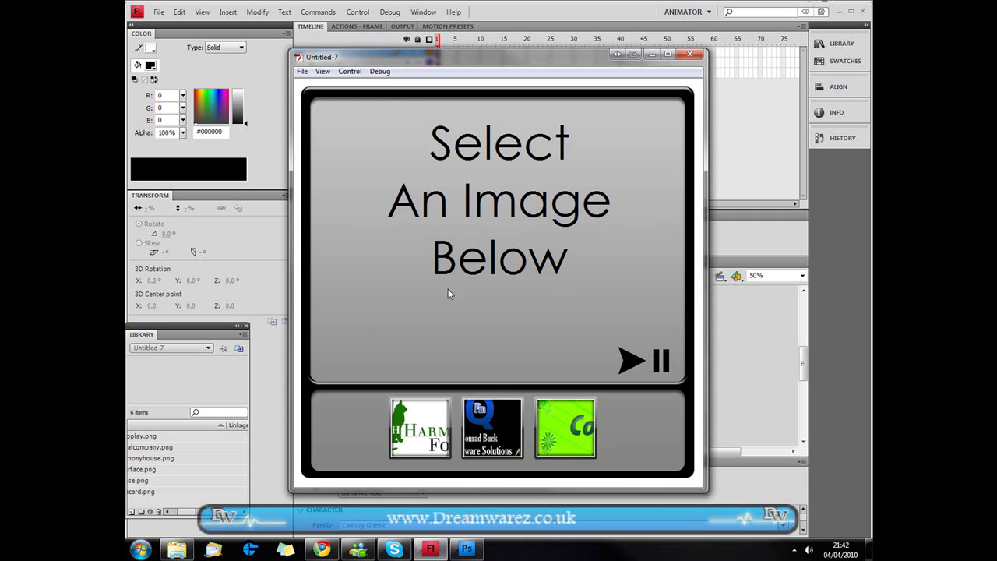
{"action": "left_click", "coordinate": [690, 54]}
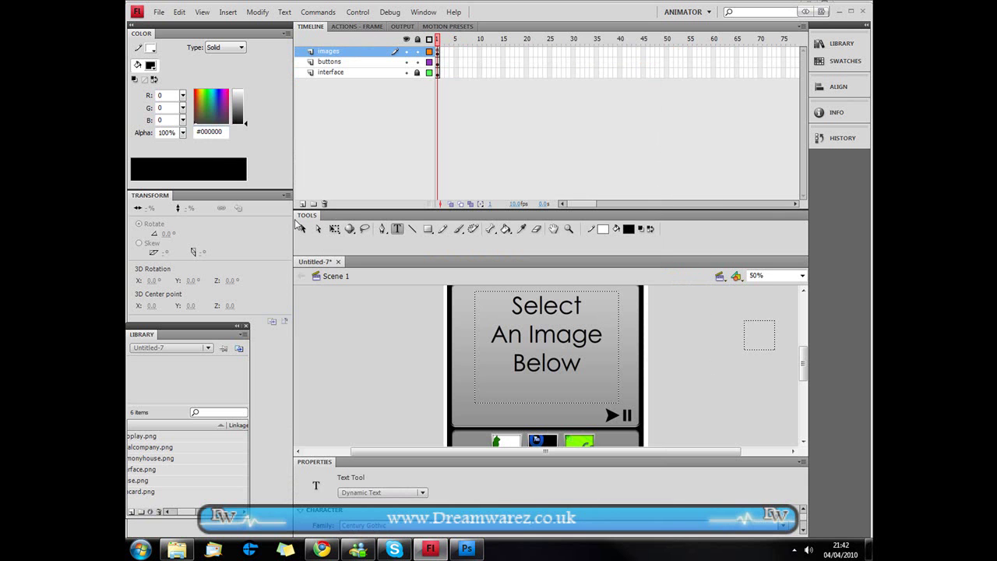
{"action": "left_click", "coordinate": [302, 228]}
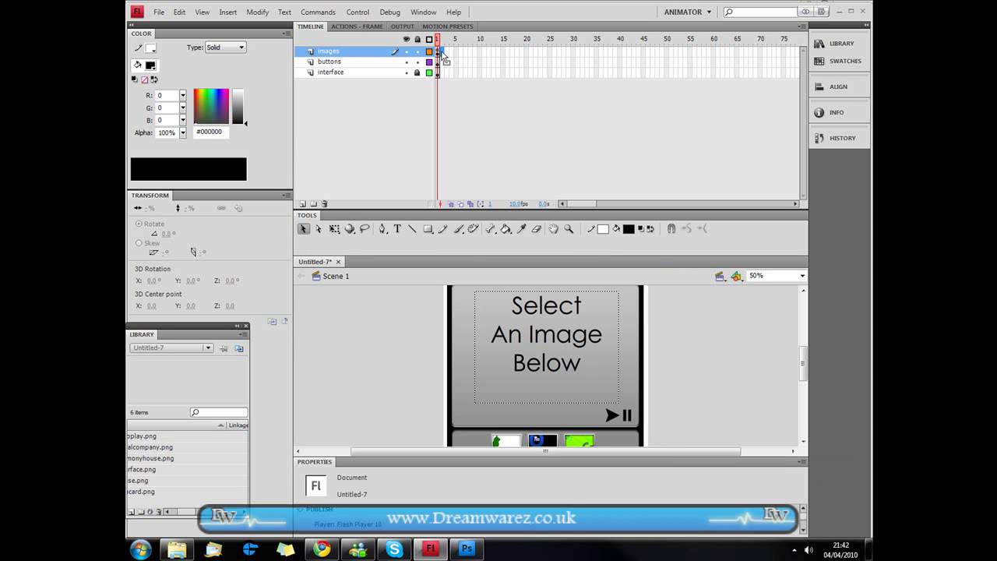
Make frame 2 a blank keyframe and restore the buttons and grey interface layers on it
{"action": "right_click", "coordinate": [441, 52]}
{"action": "left_click", "coordinate": [491, 189]}
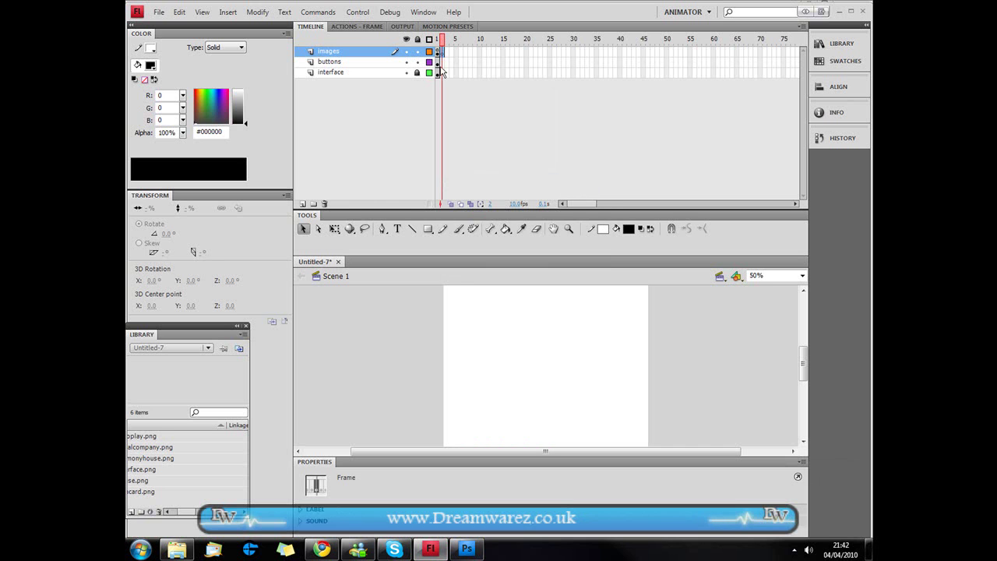
{"action": "left_click", "coordinate": [441, 63]}
{"action": "left_click", "coordinate": [441, 63]}
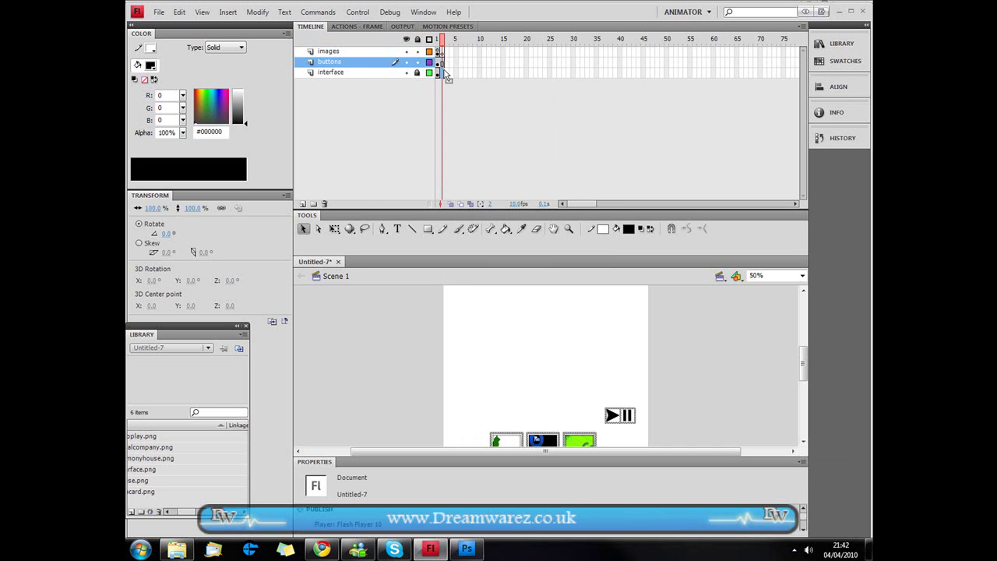
{"action": "left_click", "coordinate": [441, 72]}
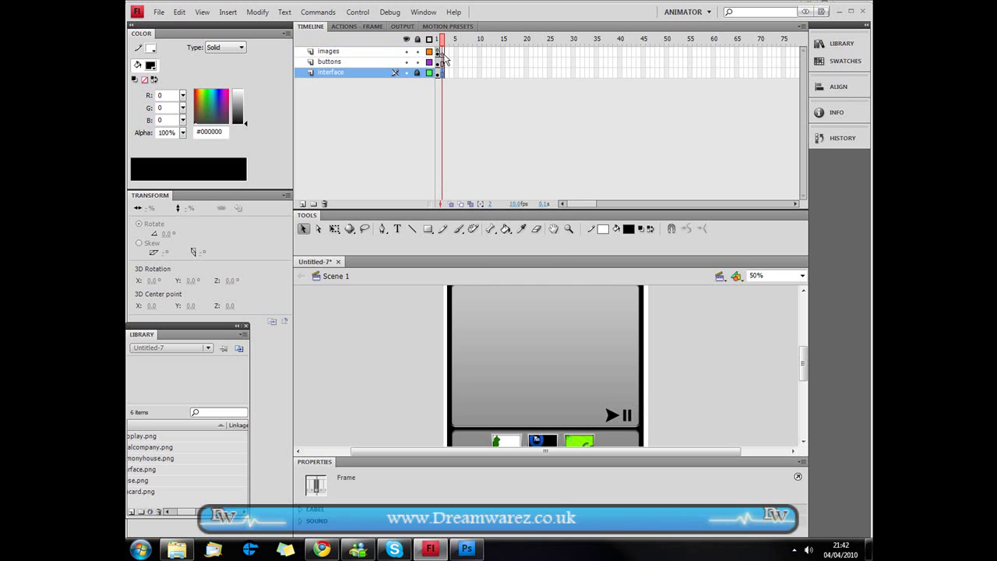
{"action": "left_click", "coordinate": [443, 53]}
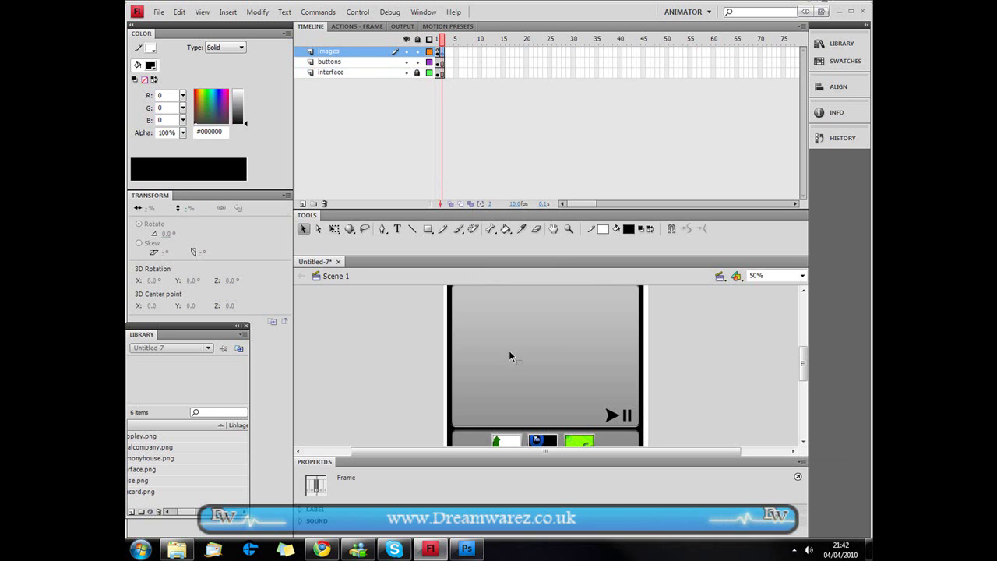
Import the full-size harmonyhouse image from the images folder, keeping existing library items, and centre it
{"action": "key", "text": "ctrl+r"}
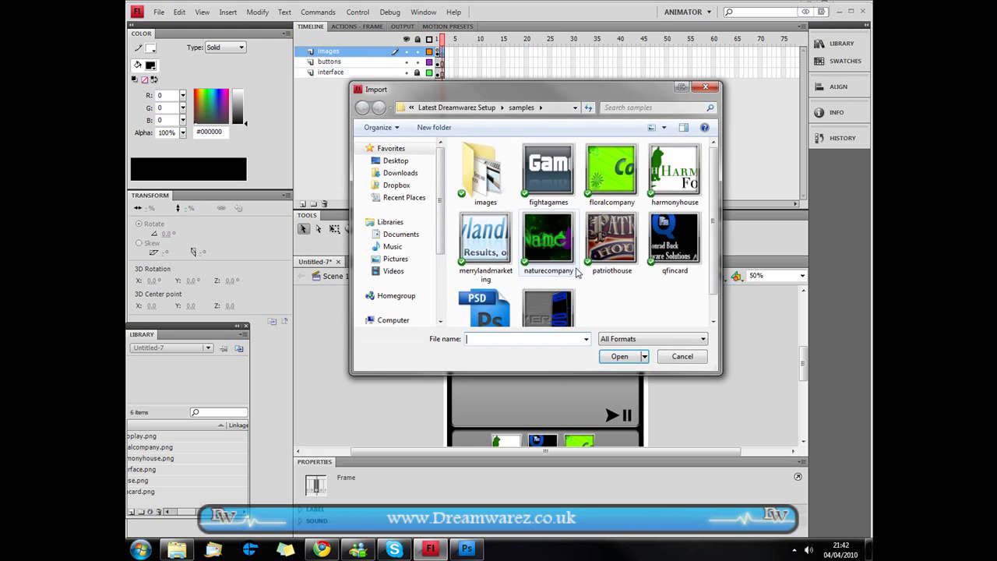
{"action": "double_click", "coordinate": [497, 189]}
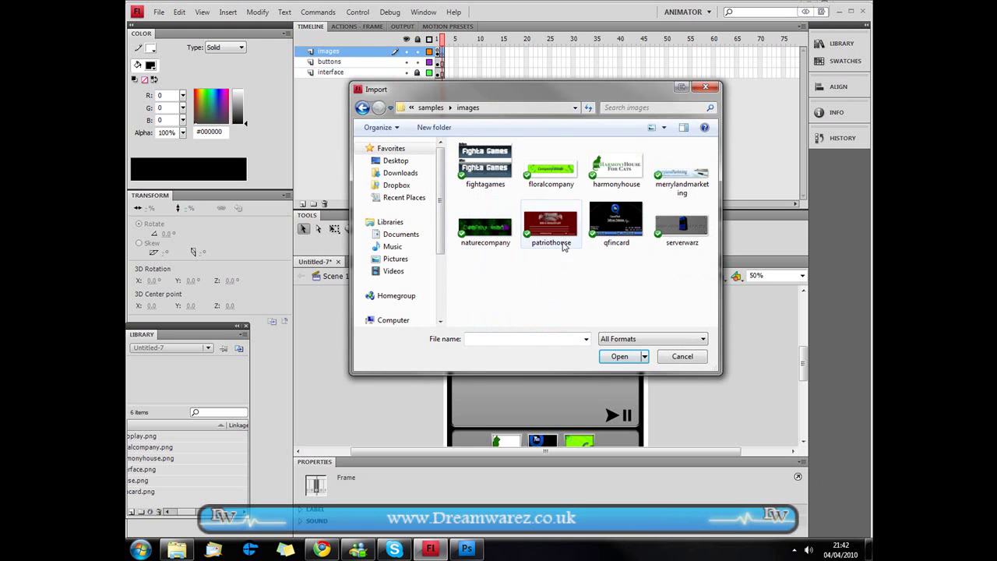
{"action": "double_click", "coordinate": [597, 170]}
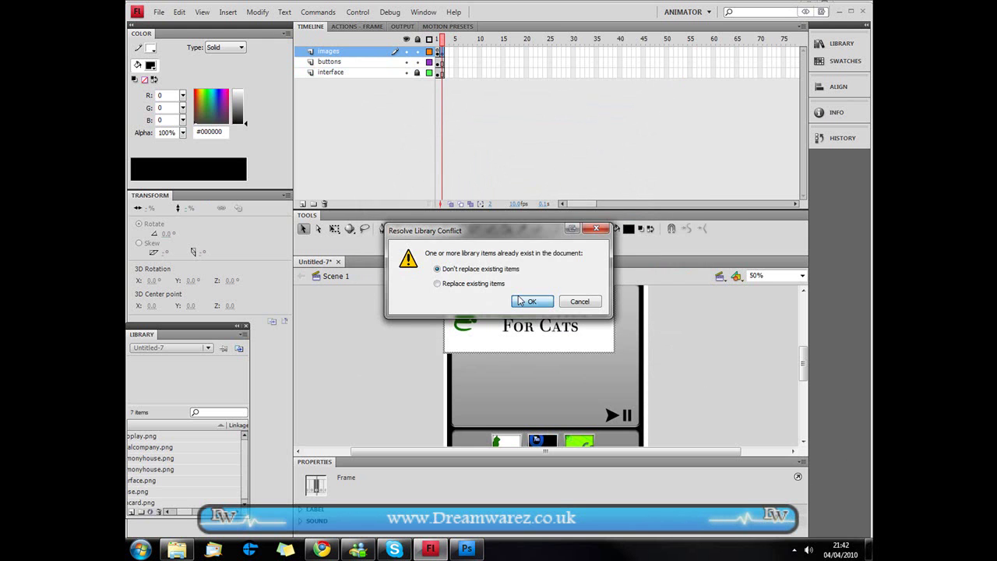
{"action": "left_click", "coordinate": [518, 300]}
{"action": "left_click_drag", "start_coordinate": [556, 340], "coordinate": [561, 358]}
{"action": "left_click", "coordinate": [713, 356]}
{"action": "scroll", "coordinate": [712, 362], "scroll_direction": "up", "scroll_amount": 1}
{"action": "scroll", "coordinate": [628, 374], "scroll_direction": "down", "scroll_amount": 1}
{"action": "scroll", "coordinate": [573, 366], "scroll_direction": "down", "scroll_amount": 1}
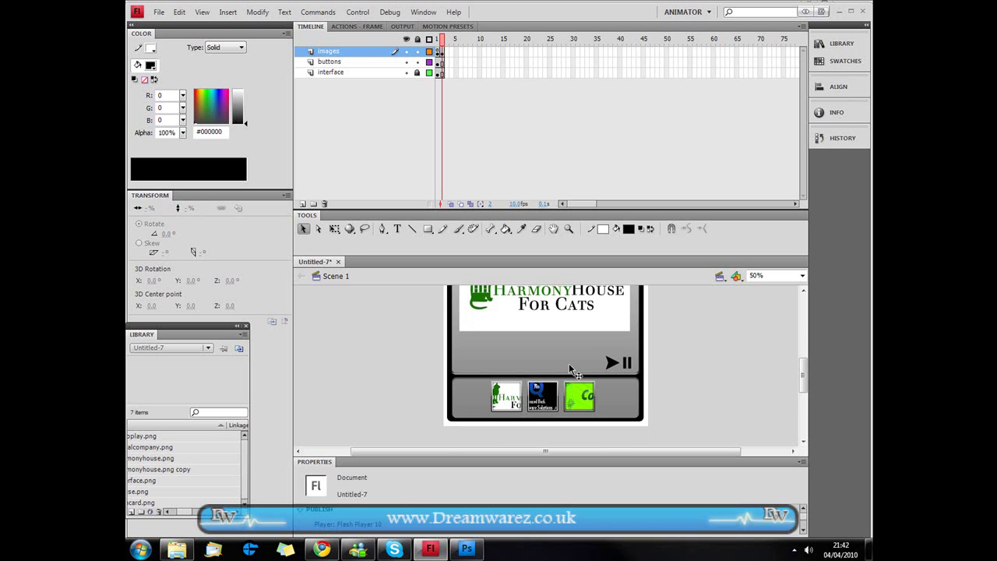
{"action": "left_click", "coordinate": [558, 311]}
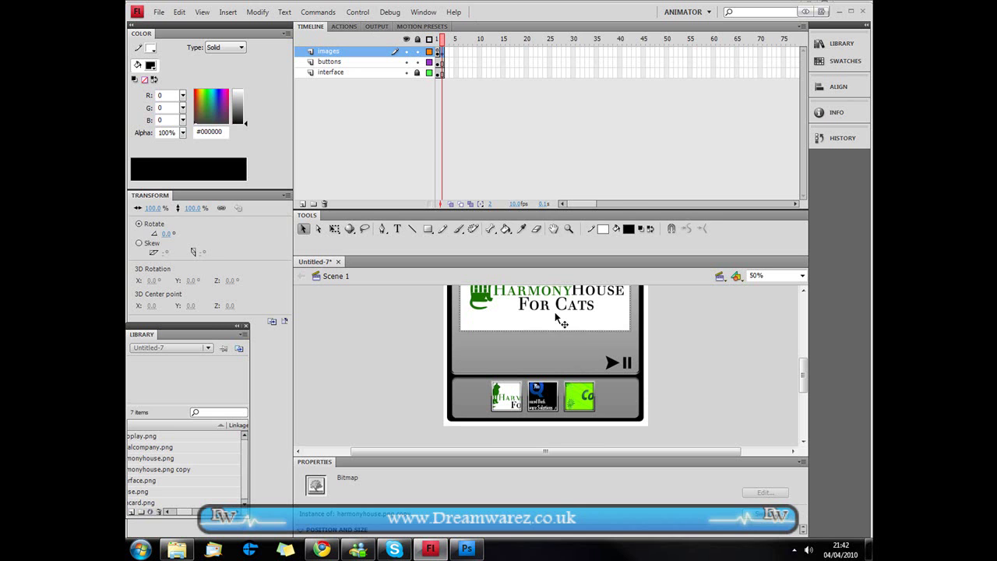
Convert the Harmony House image into a Graphic symbol named Symbol 1
{"action": "key", "text": "F8"}
{"action": "left_click", "coordinate": [440, 162]}
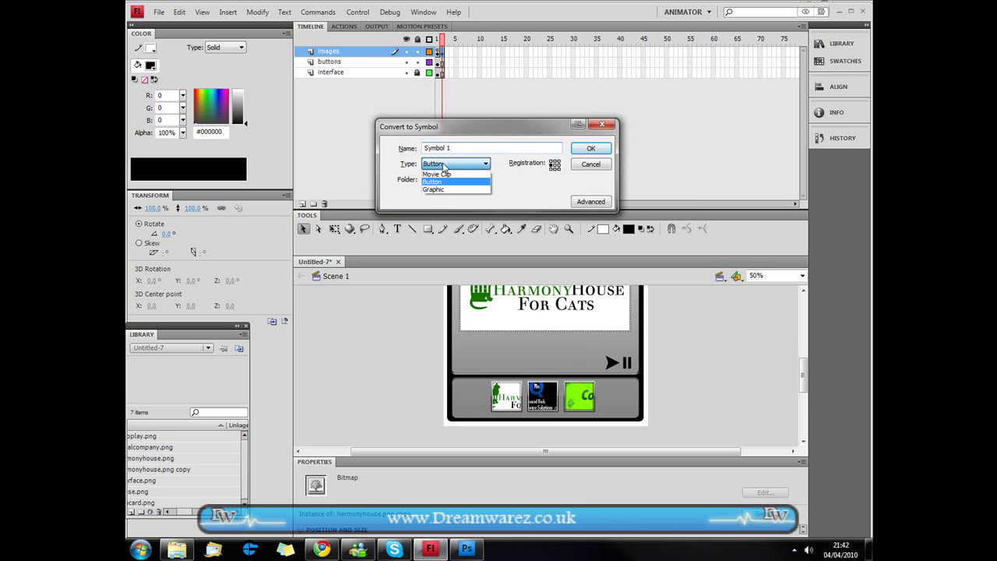
{"action": "left_click", "coordinate": [449, 190]}
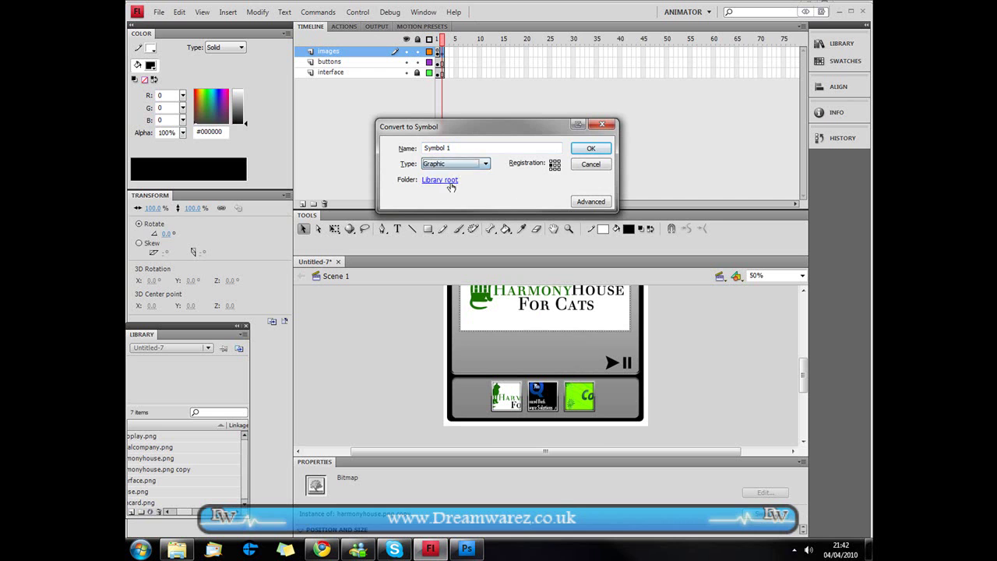
{"action": "double_click", "coordinate": [458, 148]}
{"action": "left_click", "coordinate": [590, 148]}
Enter Symbol 1 on stage to edit the logo
{"action": "left_click", "coordinate": [727, 369]}
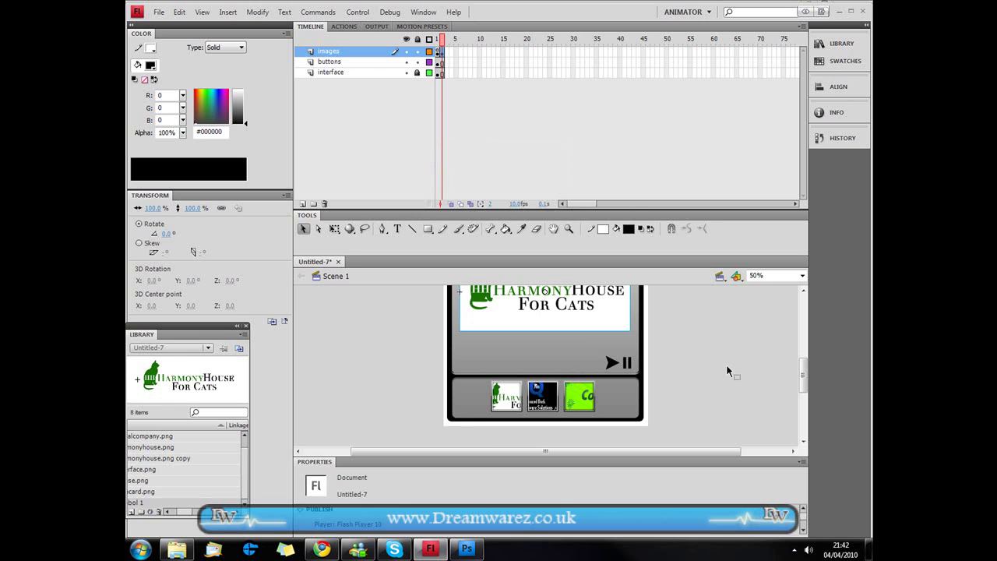
{"action": "left_click", "coordinate": [605, 329]}
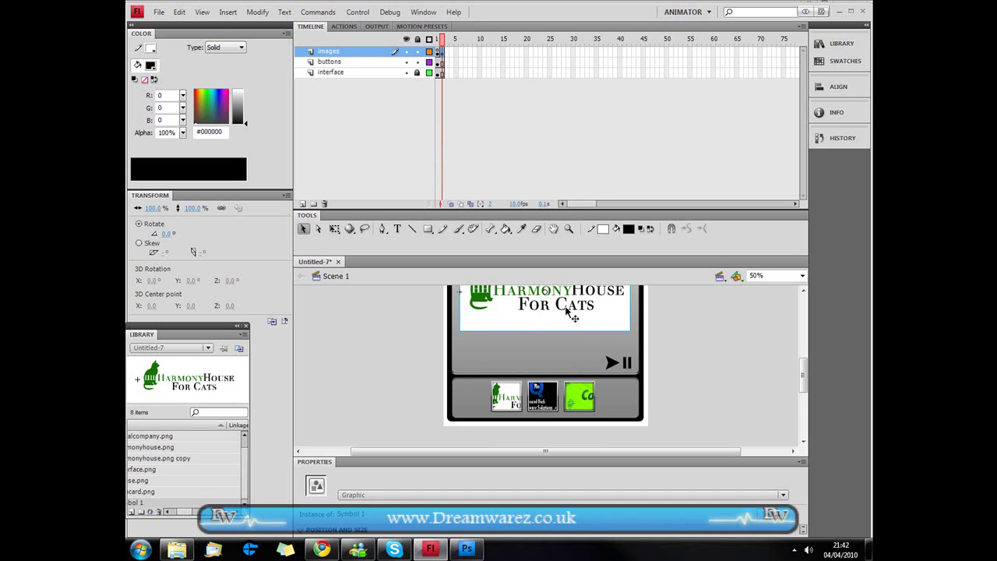
{"action": "double_click", "coordinate": [573, 316]}
{"action": "scroll", "coordinate": [694, 347], "scroll_direction": "up", "scroll_amount": 2}
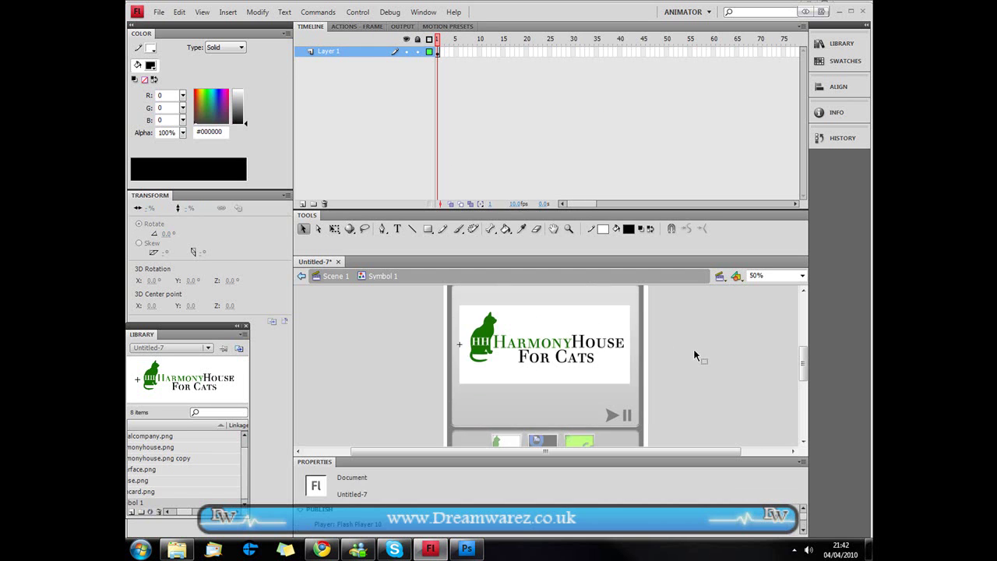
Make the logo bitmap a graphic symbol, add a frame-10 keyframe and a classic tween from frame 1
{"action": "left_click", "coordinate": [590, 353]}
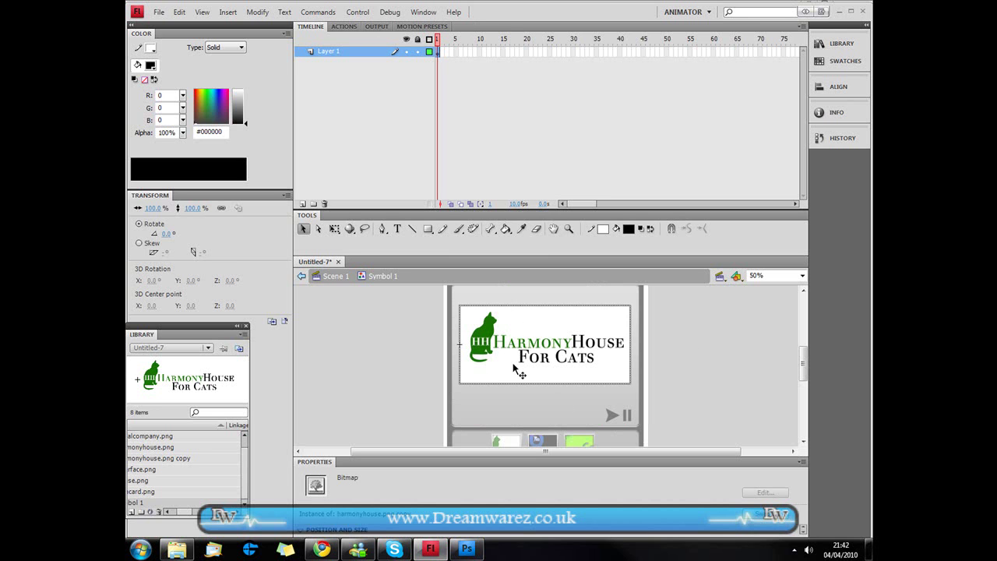
{"action": "key", "text": "F8"}
{"action": "key", "text": "Return"}
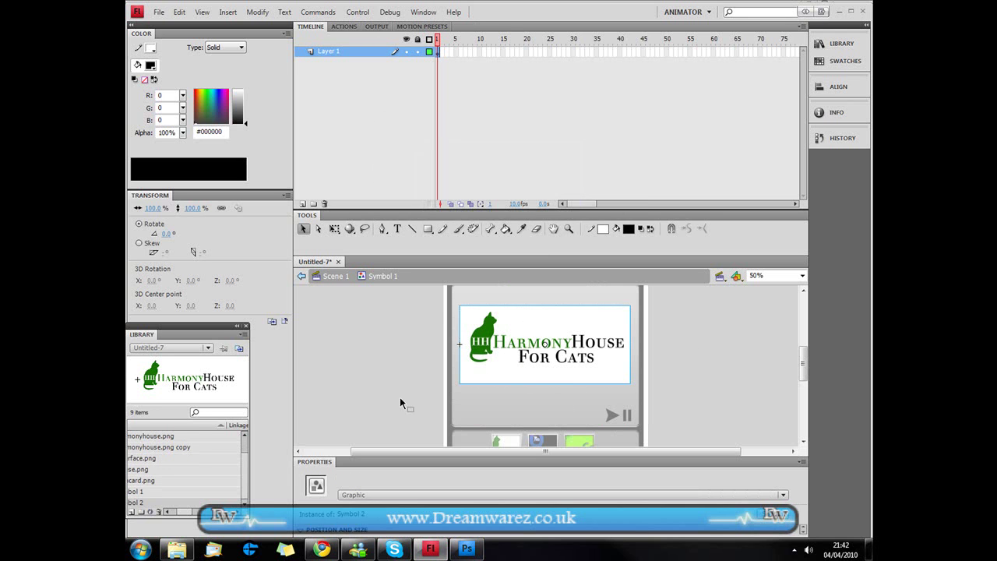
{"action": "right_click", "coordinate": [481, 52]}
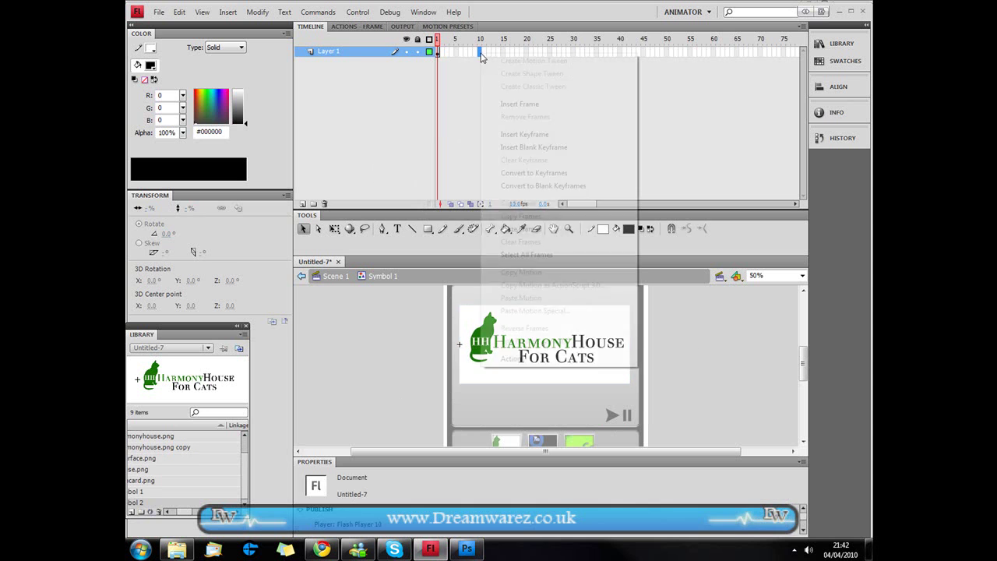
{"action": "left_click", "coordinate": [524, 134]}
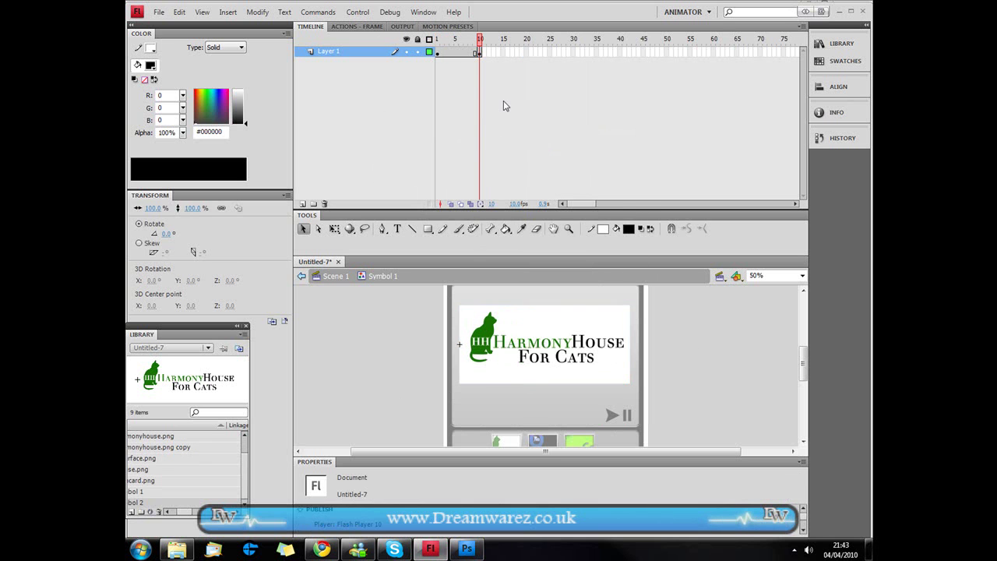
{"action": "right_click", "coordinate": [440, 53]}
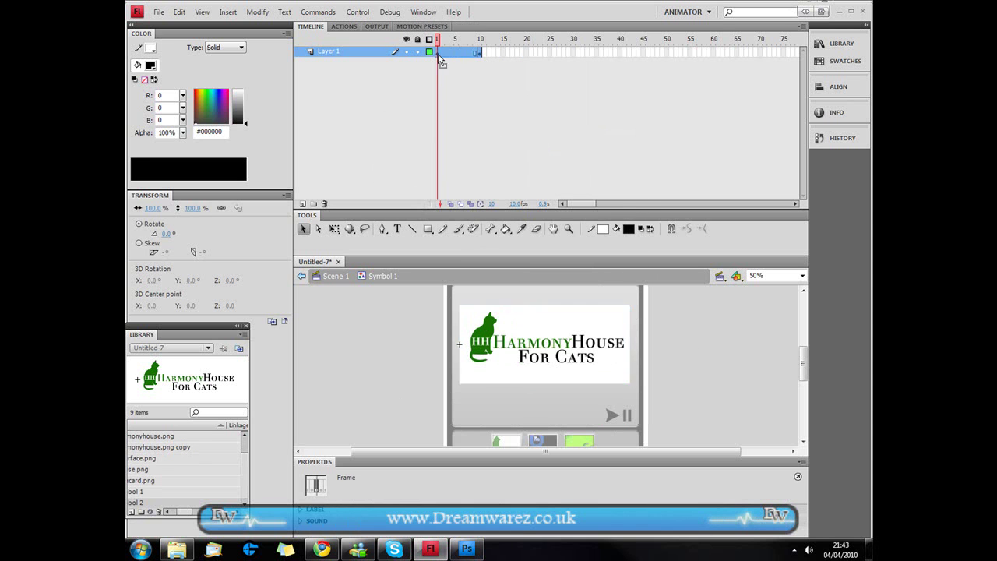
{"action": "left_click", "coordinate": [491, 89]}
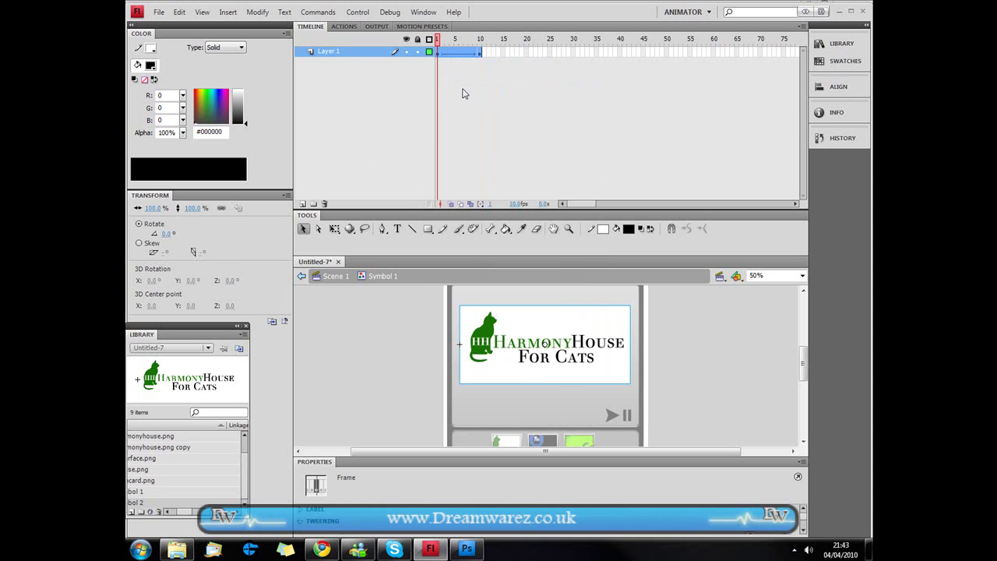
Set the frame-1 logo's Color Effect to Alpha, preview the fade, and return to Scene 1
{"action": "left_click", "coordinate": [438, 52]}
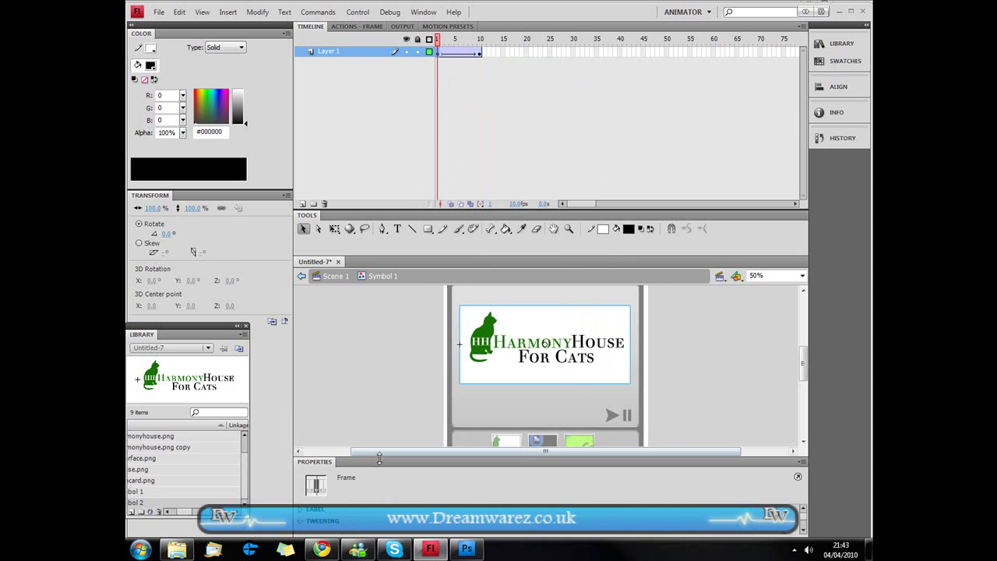
{"action": "left_click_drag", "start_coordinate": [374, 457], "coordinate": [389, 401]}
{"action": "left_click", "coordinate": [516, 374]}
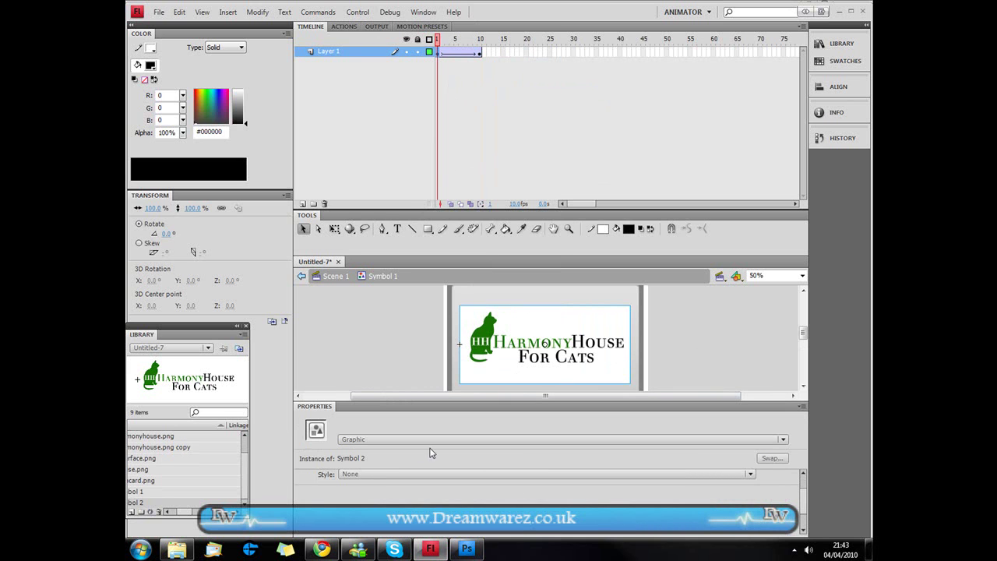
{"action": "left_click", "coordinate": [341, 441]}
{"action": "left_click", "coordinate": [351, 478]}
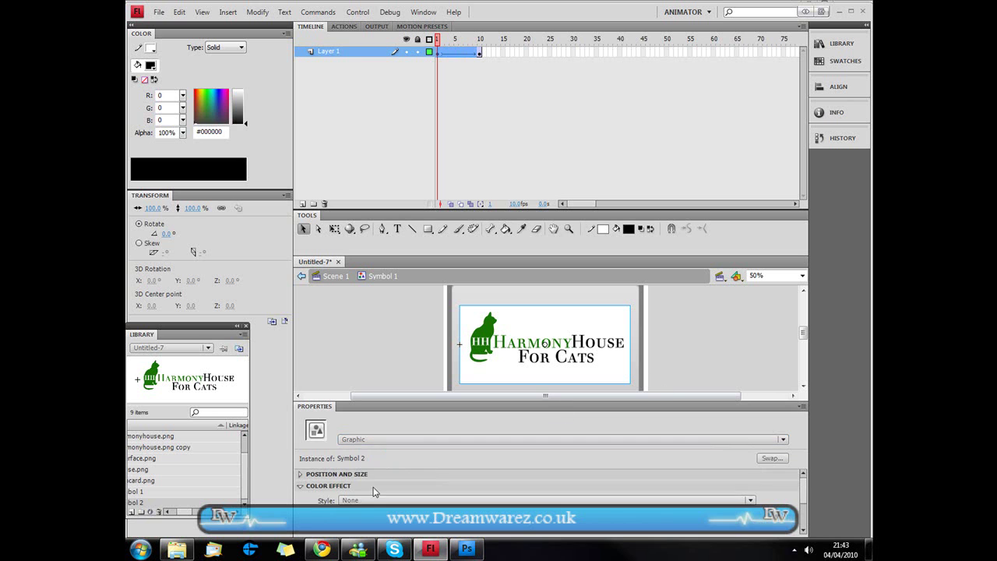
{"action": "left_click", "coordinate": [367, 500]}
{"action": "left_click", "coordinate": [372, 489]}
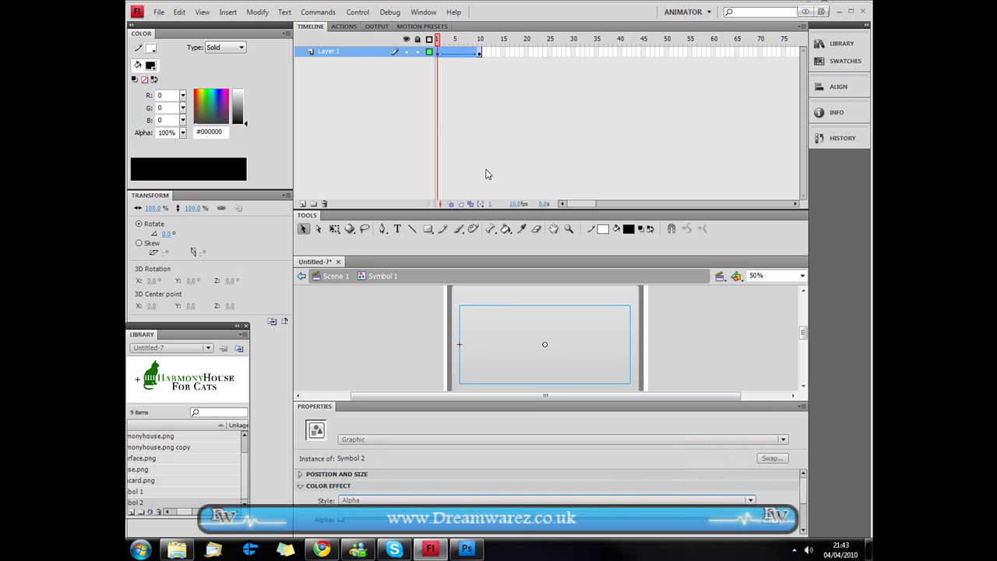
{"action": "left_click", "coordinate": [471, 103]}
{"action": "key", "text": "Return"}
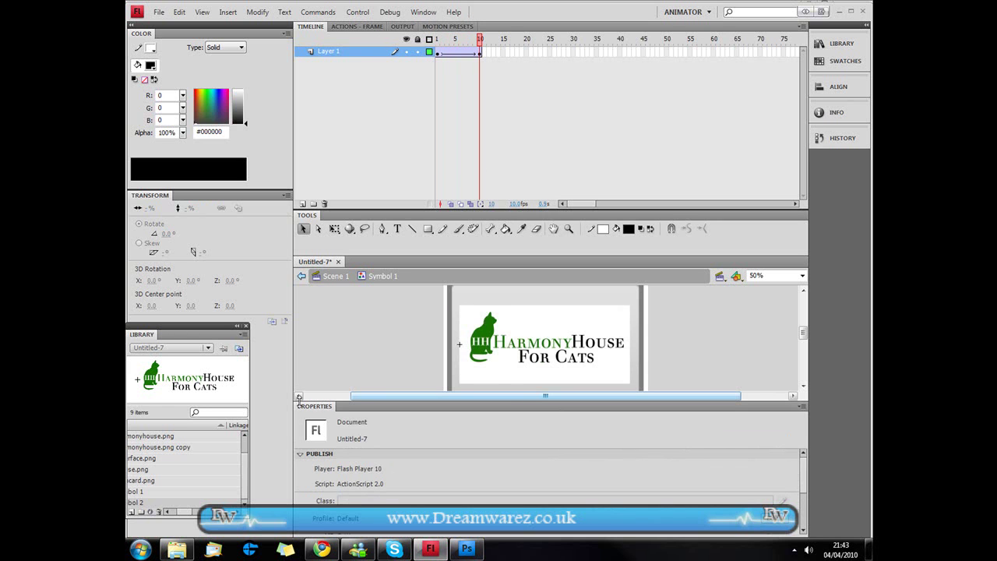
{"action": "left_click_drag", "start_coordinate": [349, 402], "coordinate": [349, 457]}
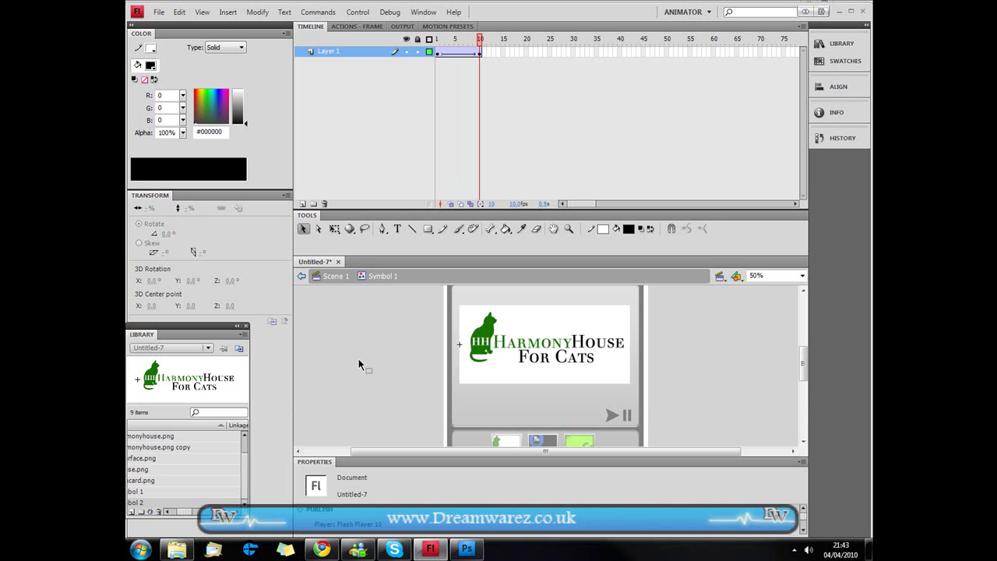
{"action": "left_click", "coordinate": [330, 278]}
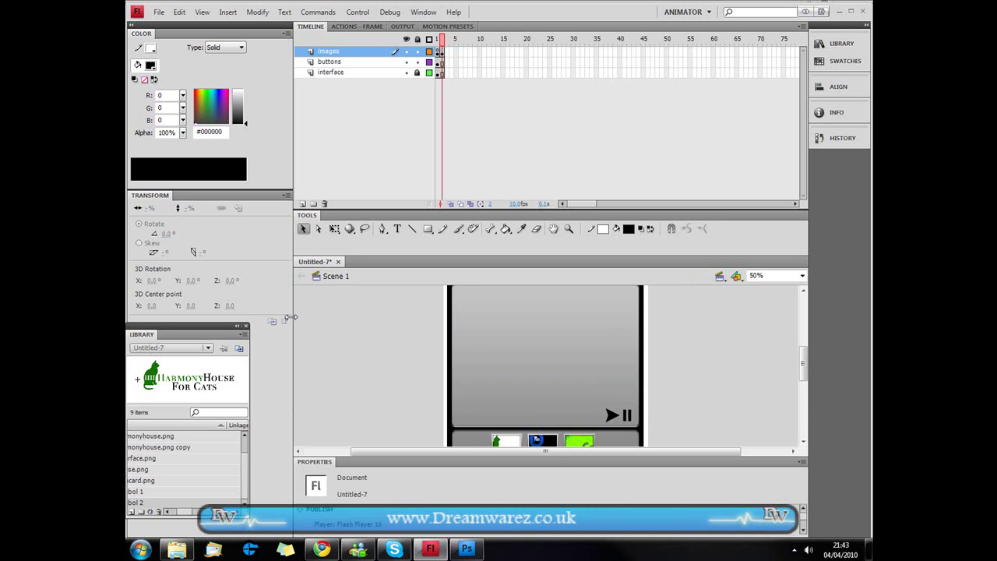
Extend the images layer to frame 11 and scrub the frames to preview the fade
{"action": "scroll", "coordinate": [664, 387], "scroll_direction": "down", "scroll_amount": 3}
{"action": "left_click", "coordinate": [441, 52]}
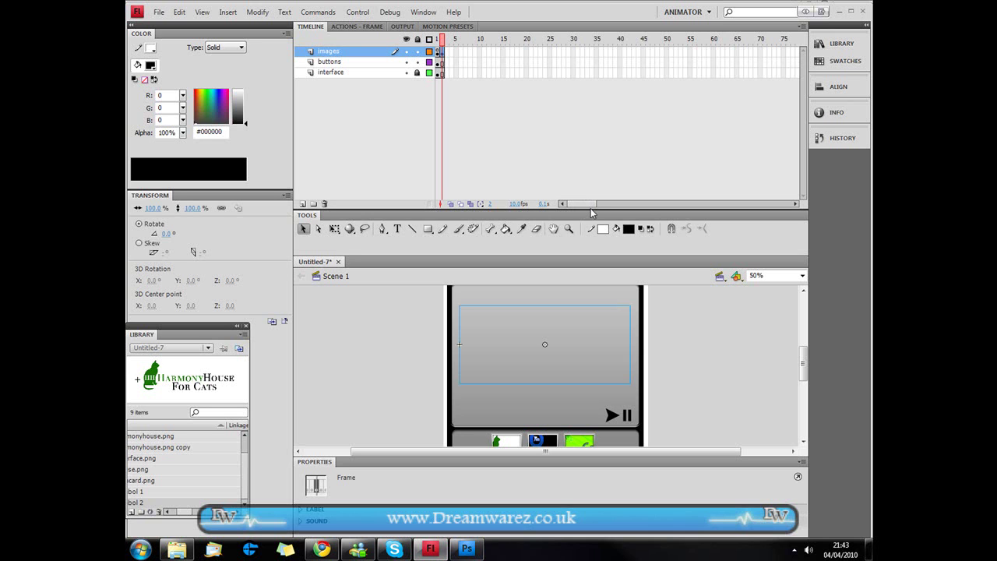
{"action": "key", "text": "F5"}
{"action": "key", "text": "F5"}
{"action": "key", "text": "F5"}
{"action": "key", "text": "F5"}
{"action": "key", "text": "F5"}
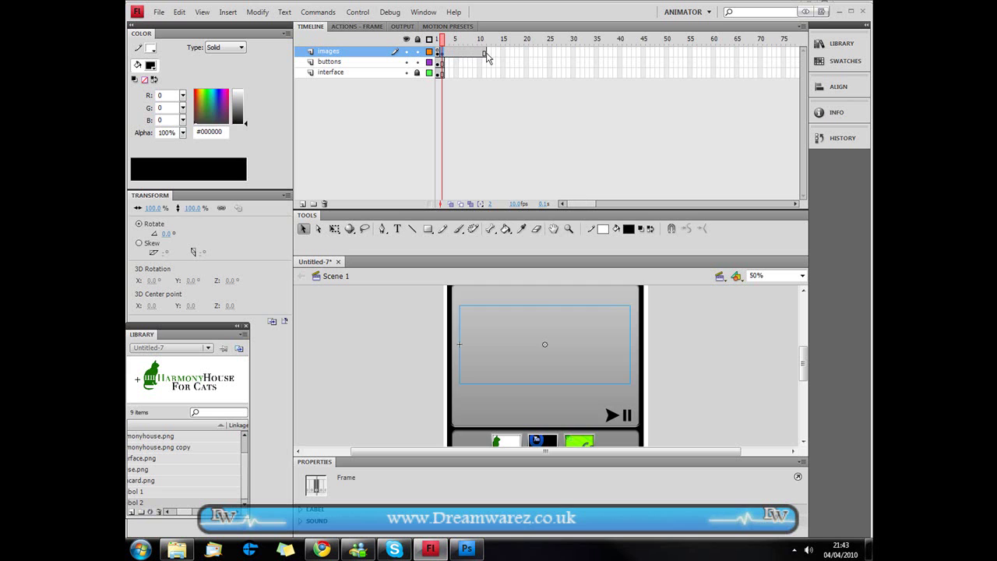
{"action": "left_click", "coordinate": [485, 53]}
{"action": "left_click", "coordinate": [480, 53]}
{"action": "left_click", "coordinate": [485, 53]}
{"action": "left_click", "coordinate": [480, 53]}
{"action": "left_click", "coordinate": [485, 53]}
{"action": "mouse_move", "coordinate": [484, 40]}
{"action": "left_mouse_down"}
{"action": "mouse_move", "coordinate": [475, 40]}
{"action": "mouse_move", "coordinate": [489, 40]}
{"action": "left_mouse_up"}
Add a keyframe at frame 11 of images and extend buttons and interface to frame 11
{"action": "right_click", "coordinate": [488, 56]}
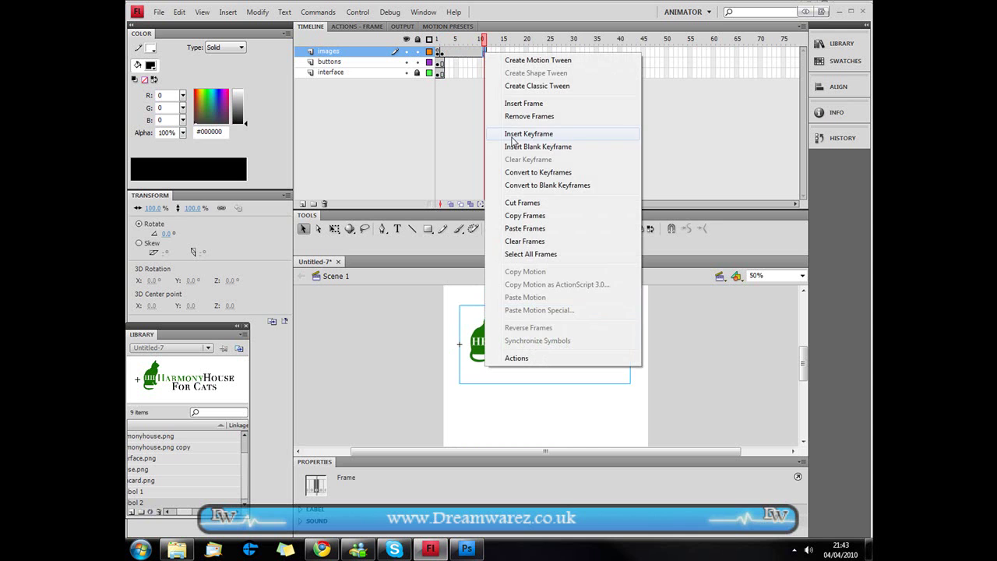
{"action": "left_click", "coordinate": [515, 134]}
{"action": "left_click", "coordinate": [485, 63]}
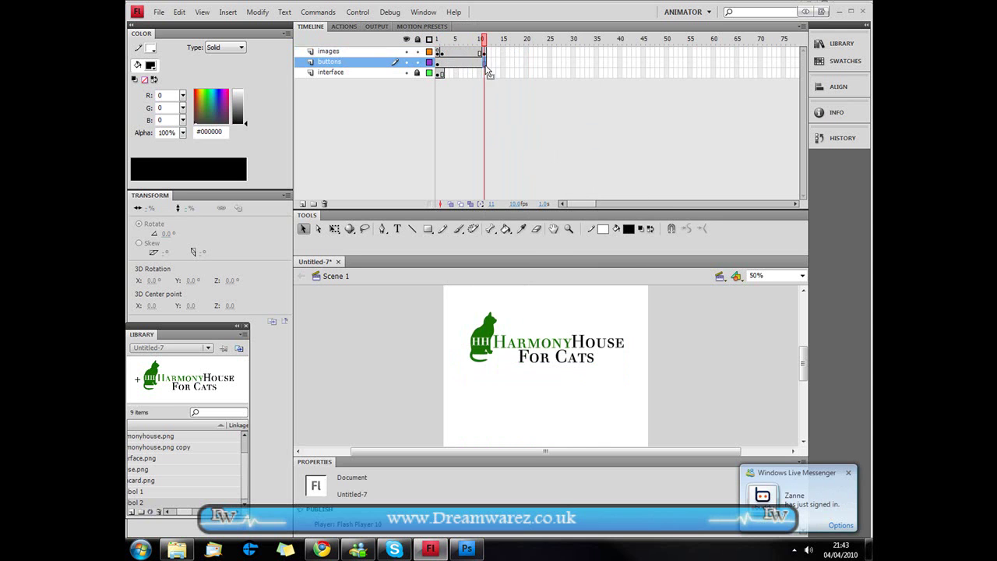
{"action": "key", "text": "F5"}
{"action": "left_click", "coordinate": [485, 73]}
{"action": "key", "text": "F5"}
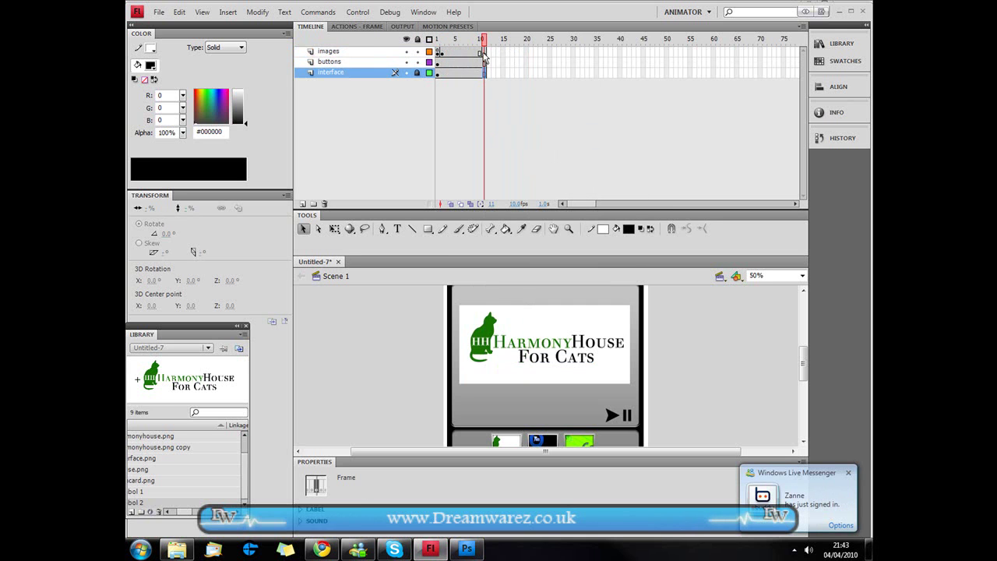
{"action": "left_click", "coordinate": [483, 52]}
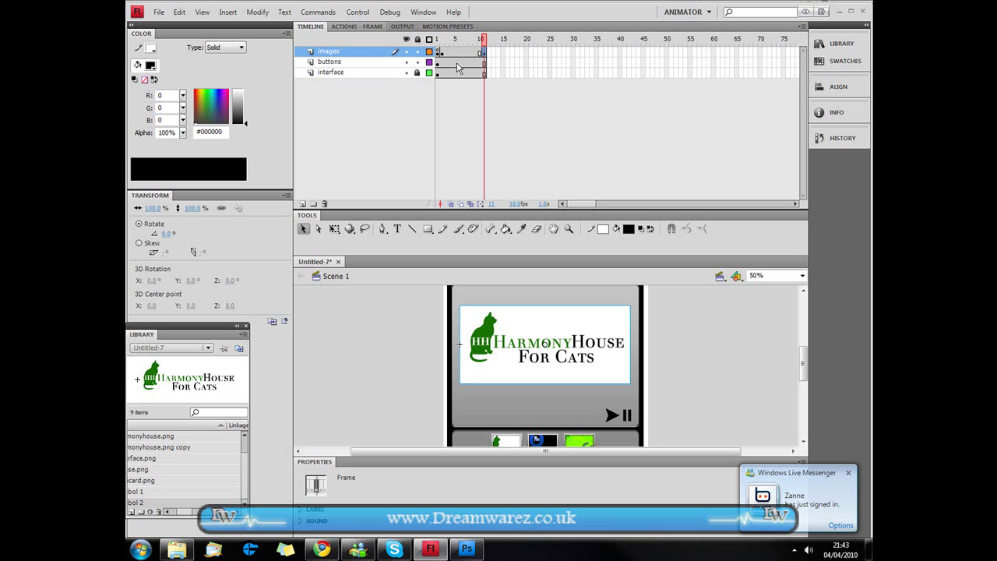
Add a stop(); action to frame 11 of the images layer
{"action": "left_click", "coordinate": [360, 27]}
{"action": "type", "text": "stop();"}
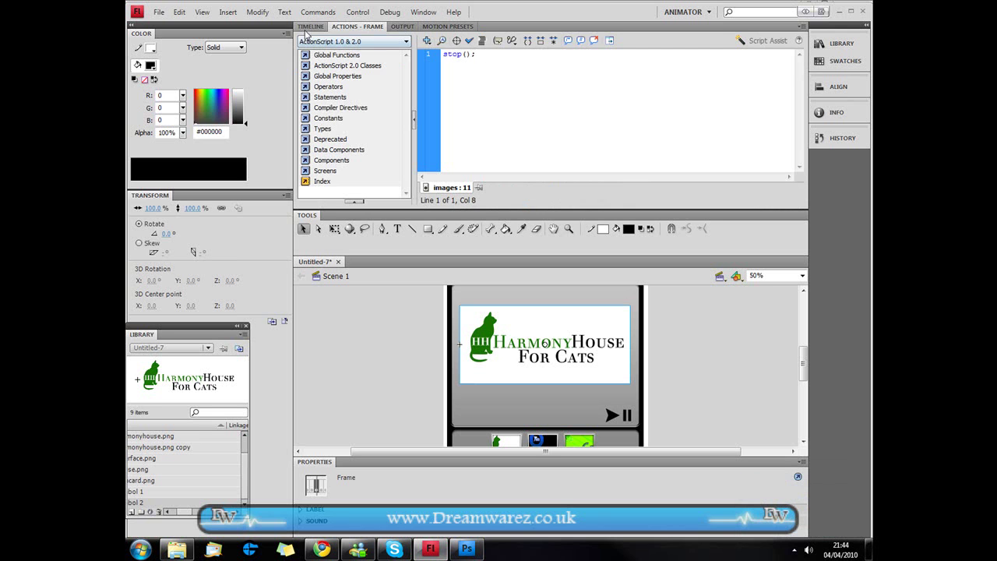
{"action": "left_click", "coordinate": [310, 26]}
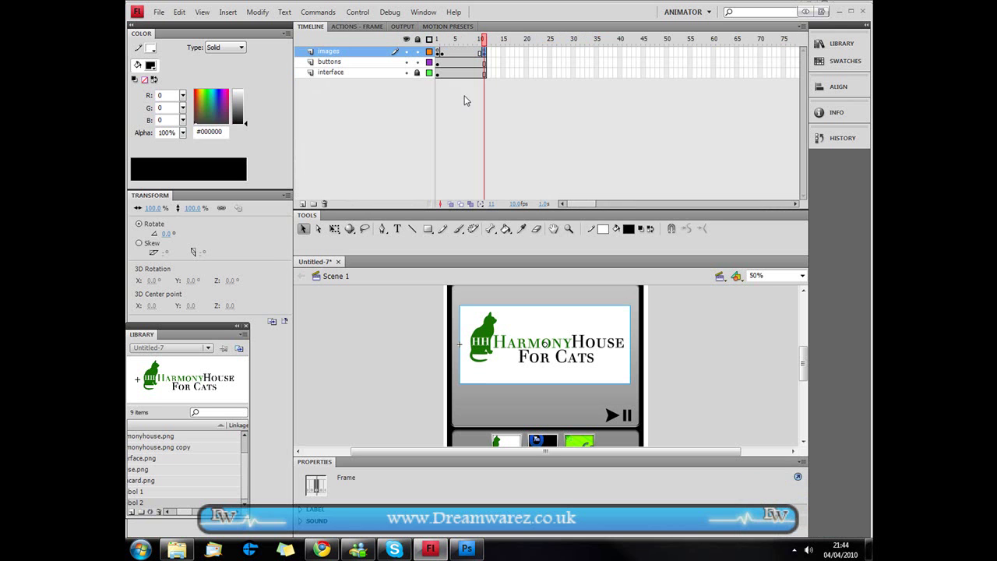
Convert the first Harmony House thumbnail into a Button symbol
{"action": "left_click", "coordinate": [512, 441]}
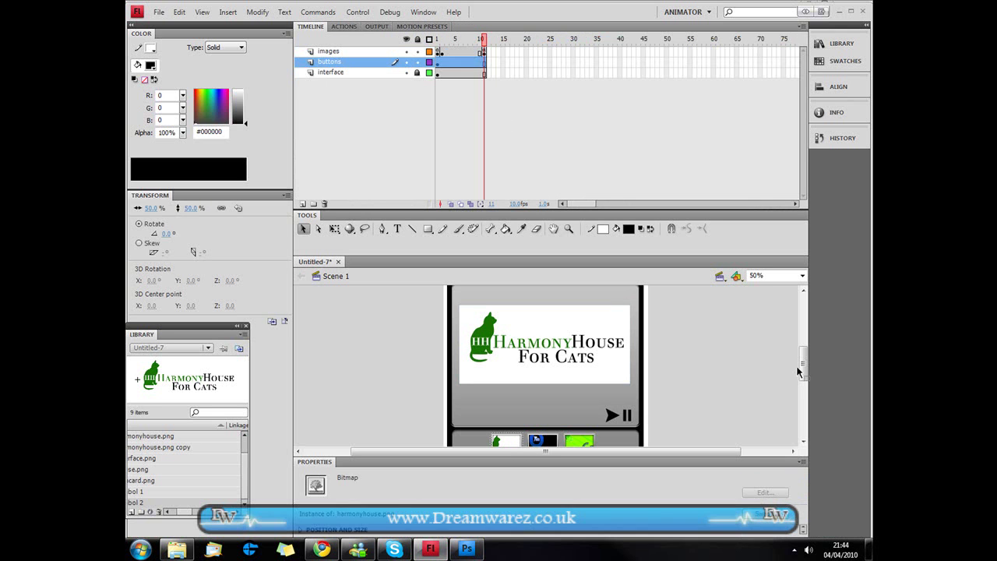
{"action": "left_click_drag", "start_coordinate": [802, 373], "coordinate": [803, 379]}
{"action": "left_click", "coordinate": [505, 415]}
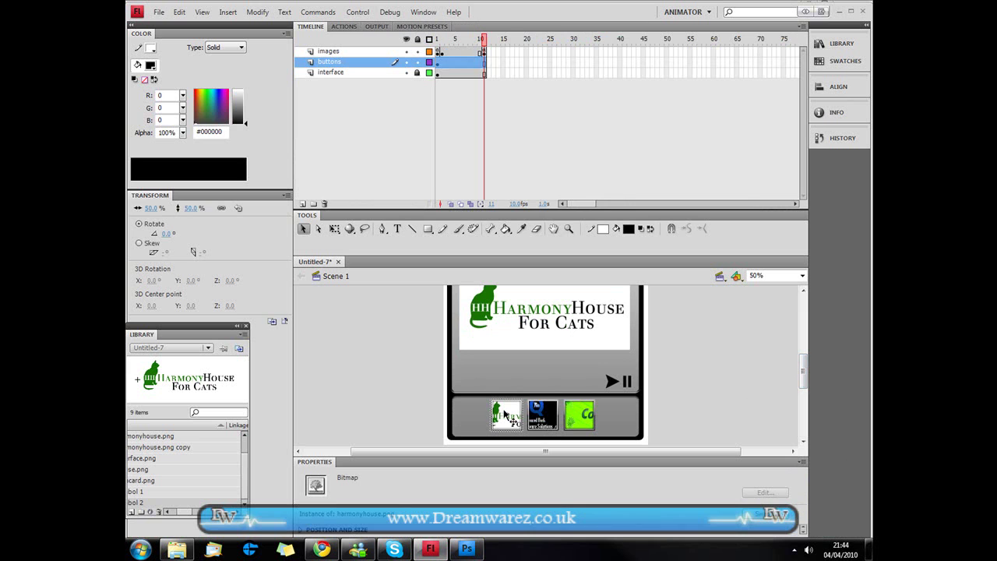
{"action": "key", "text": "F8"}
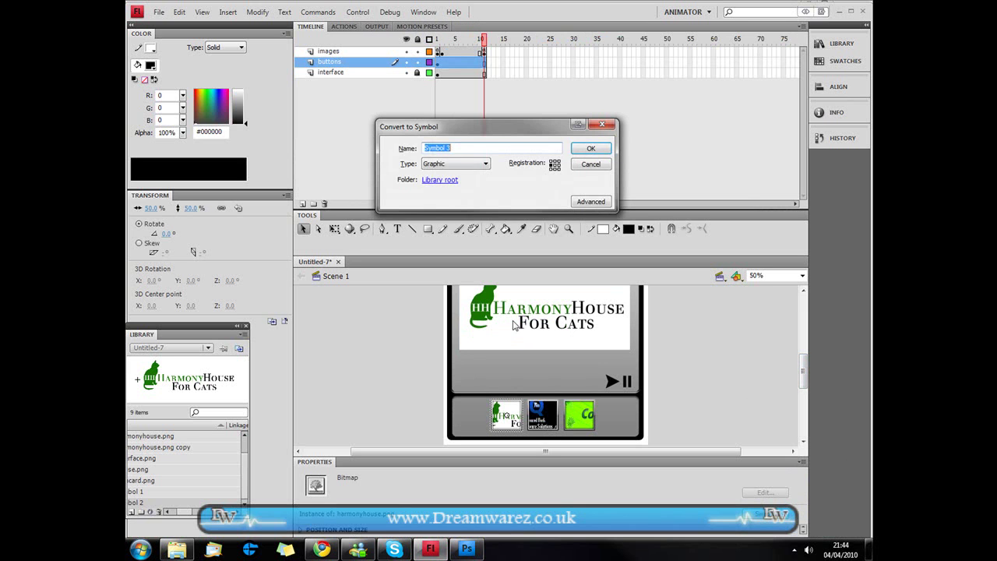
{"action": "left_click", "coordinate": [447, 165]}
{"action": "left_click", "coordinate": [445, 183]}
{"action": "key", "text": "Return"}
{"action": "left_click", "coordinate": [517, 439]}
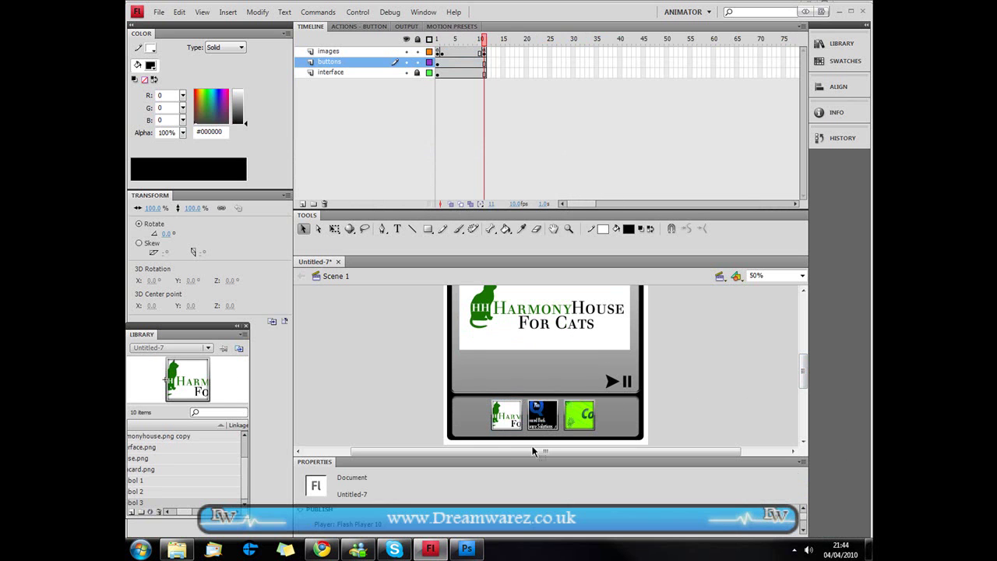
{"action": "left_click", "coordinate": [507, 425]}
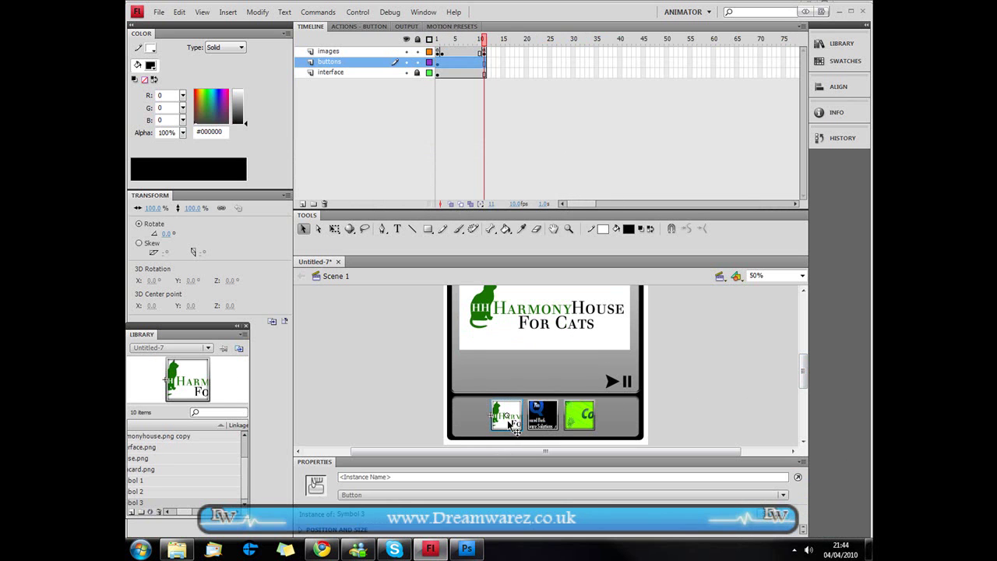
Give the thumbnail button the script on(release){ gotoAndPlay(2); } and return to the timeline
{"action": "left_click", "coordinate": [360, 27]}
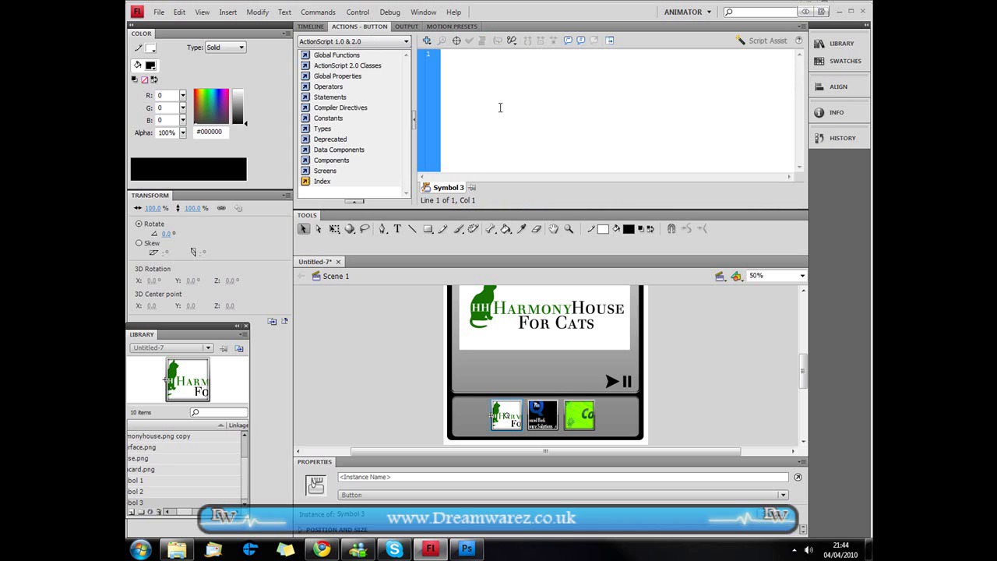
{"action": "type", "text": "on(release)"}
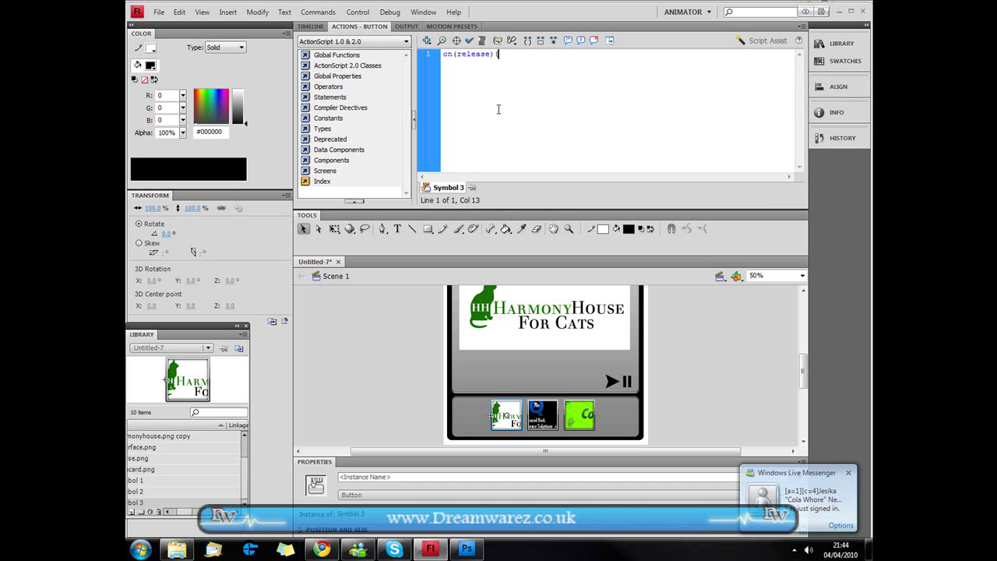
{"action": "type", "text": "AndPlay"}
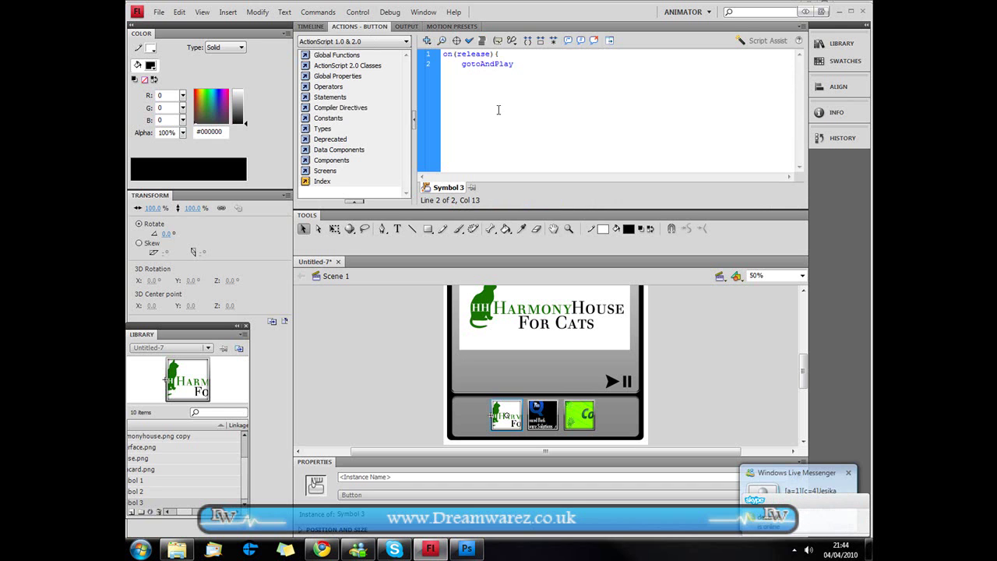
{"action": "type", "text": "("}
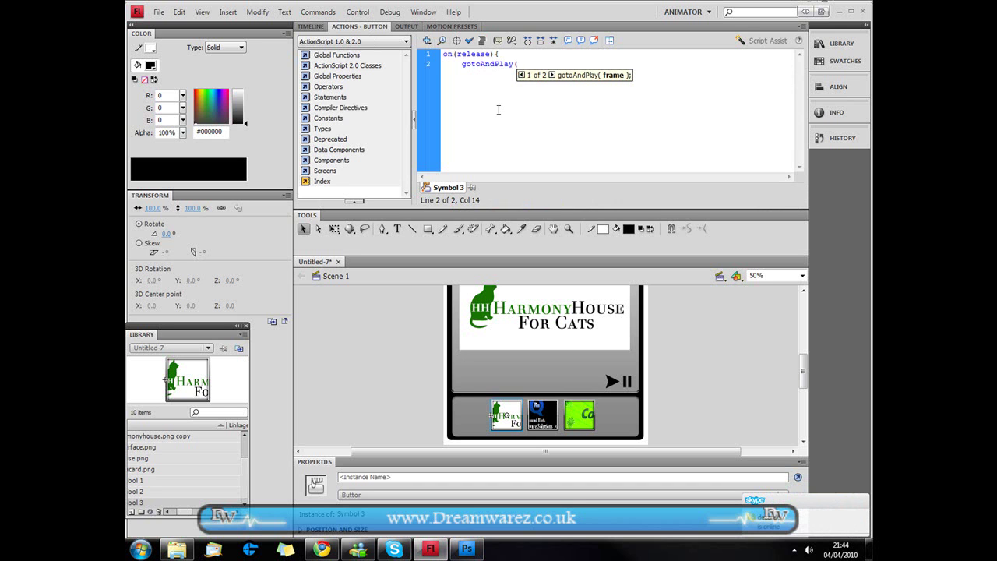
{"action": "type", "text": "2"}
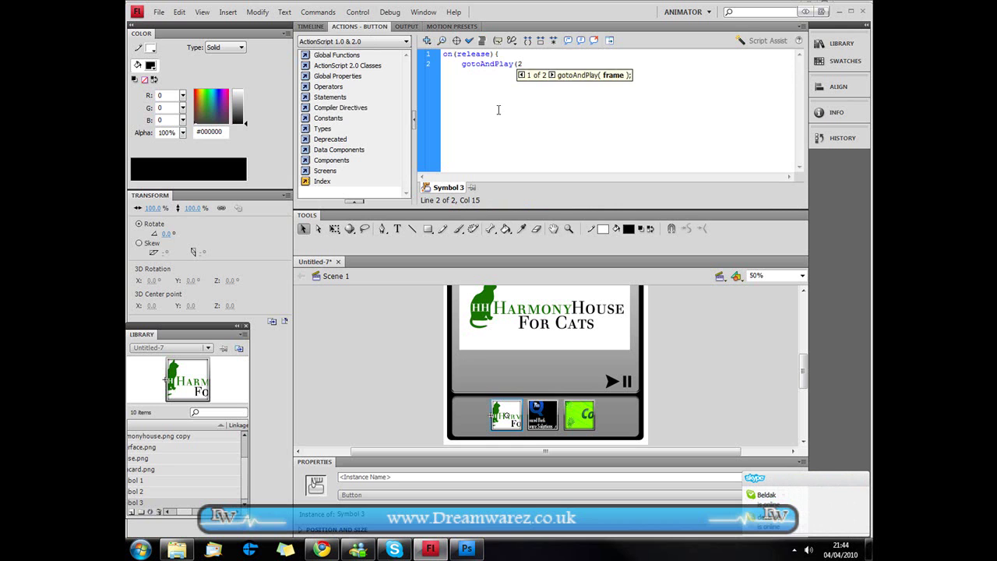
{"action": "type", "text": ");"}
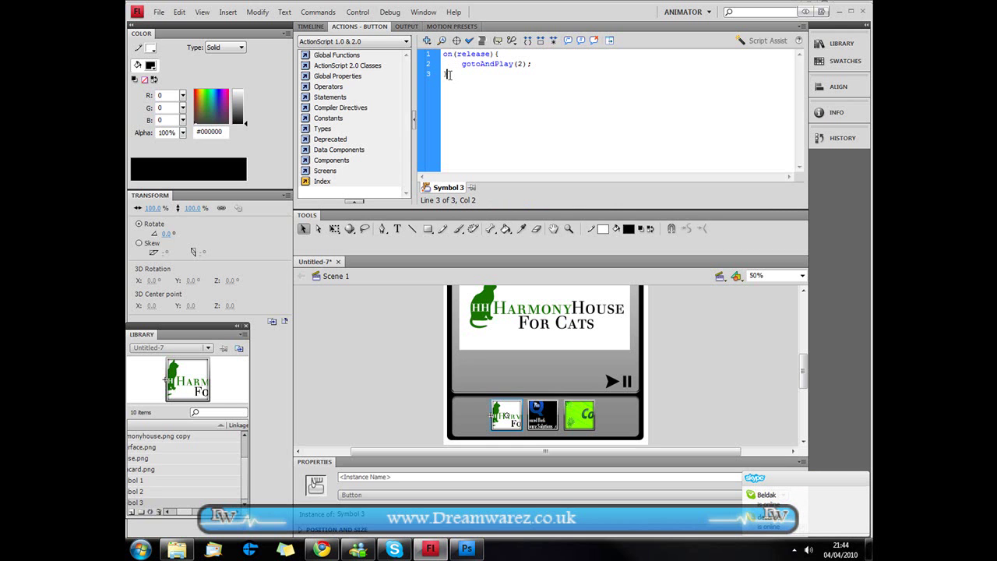
{"action": "left_click_drag", "start_coordinate": [444, 55], "coordinate": [481, 55]}
{"action": "left_click", "coordinate": [481, 55]}
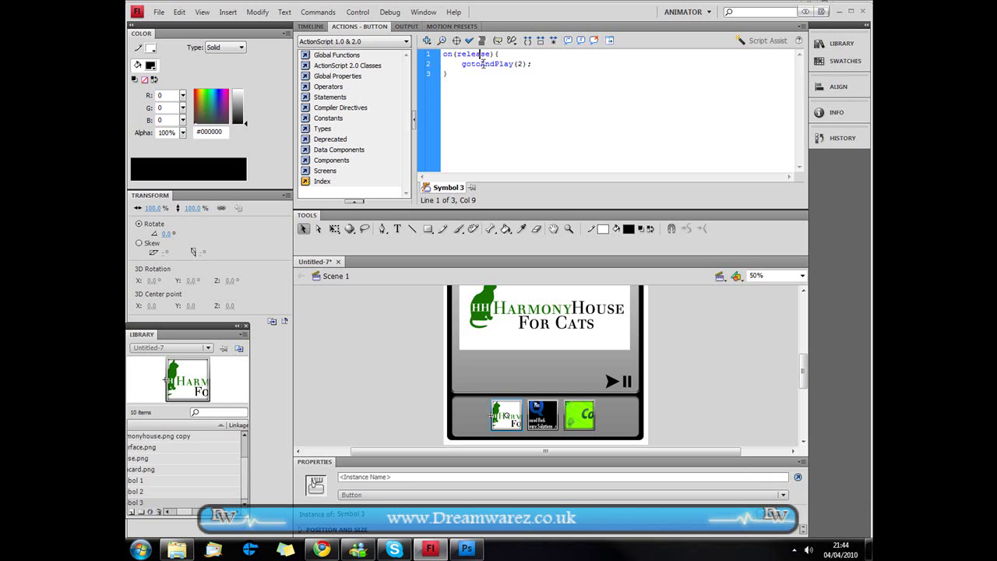
{"action": "left_click_drag", "start_coordinate": [464, 65], "coordinate": [517, 65]}
{"action": "left_click", "coordinate": [520, 66]}
{"action": "left_click", "coordinate": [311, 27]}
{"action": "left_click", "coordinate": [672, 344]}
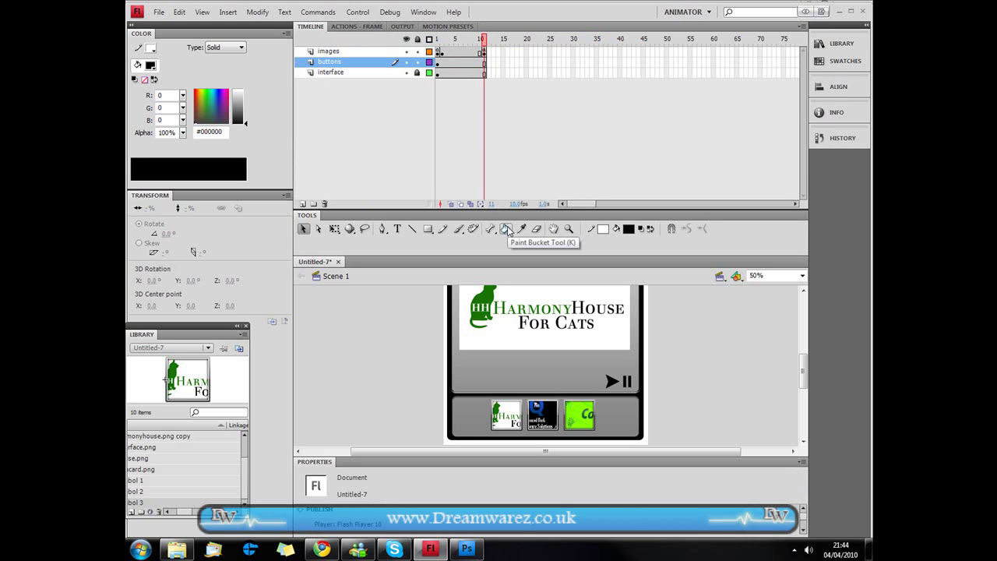
{"action": "key", "text": "ctrl+Return"}
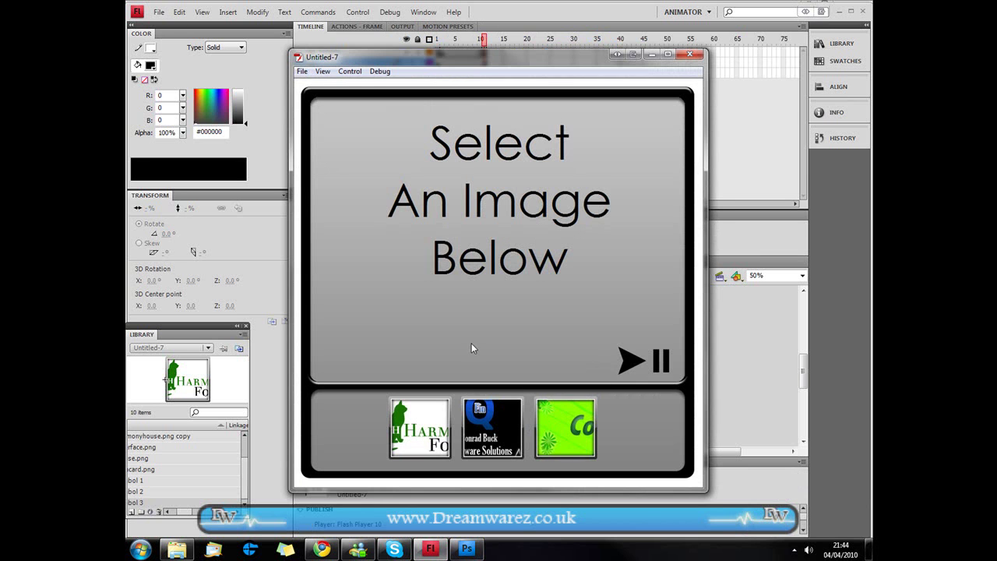
{"action": "left_click", "coordinate": [418, 441]}
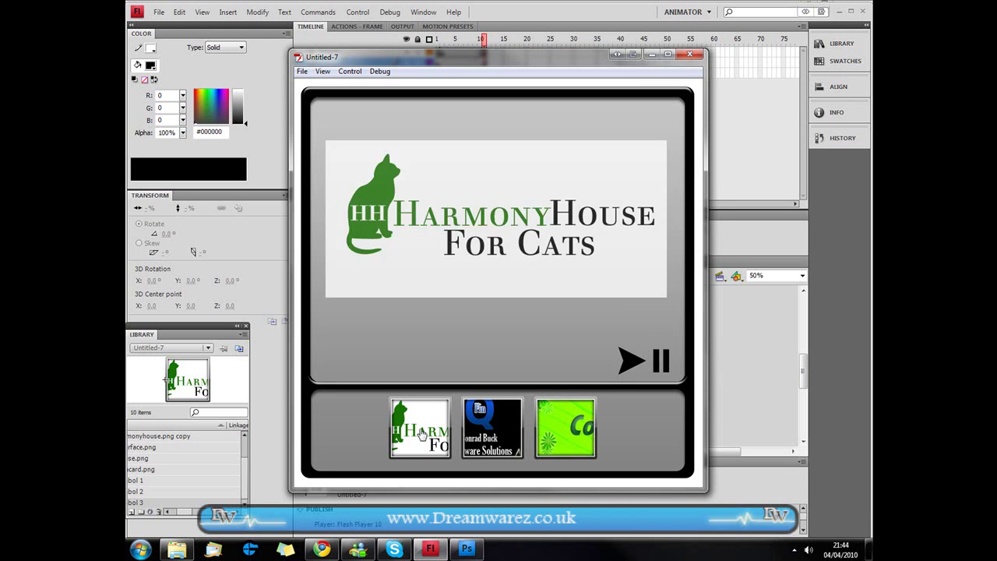
{"action": "left_click", "coordinate": [690, 54]}
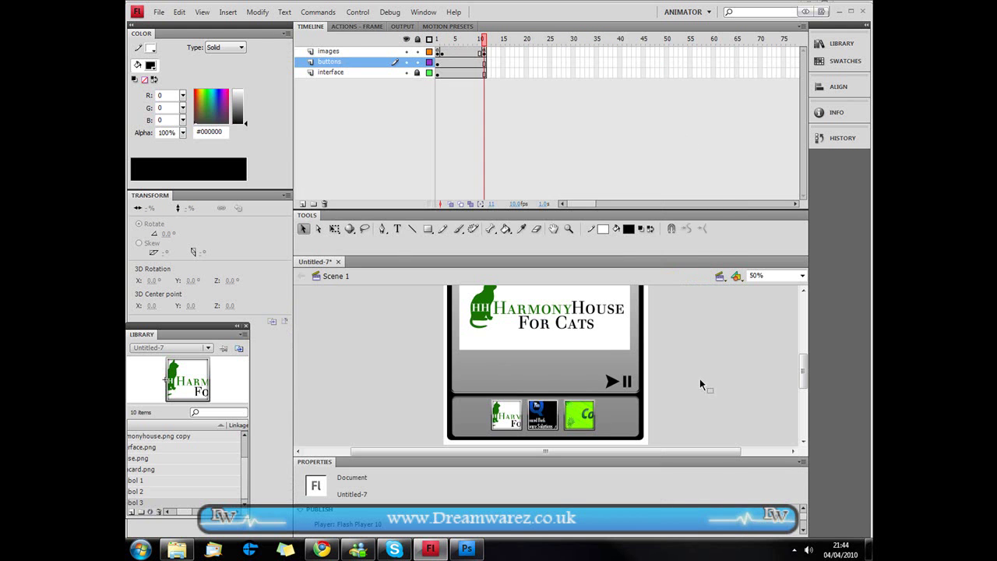
Make frame 12 of the images layer a blank keyframe alongside the buttons and interface layers
{"action": "left_click", "coordinate": [489, 50]}
{"action": "right_click", "coordinate": [489, 49]}
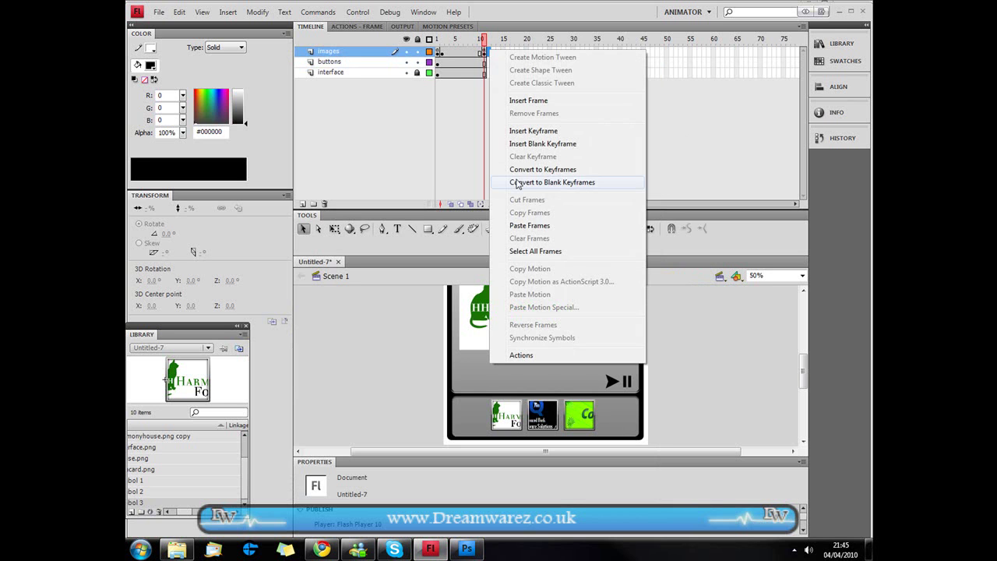
{"action": "left_click", "coordinate": [522, 185]}
{"action": "left_click", "coordinate": [489, 62]}
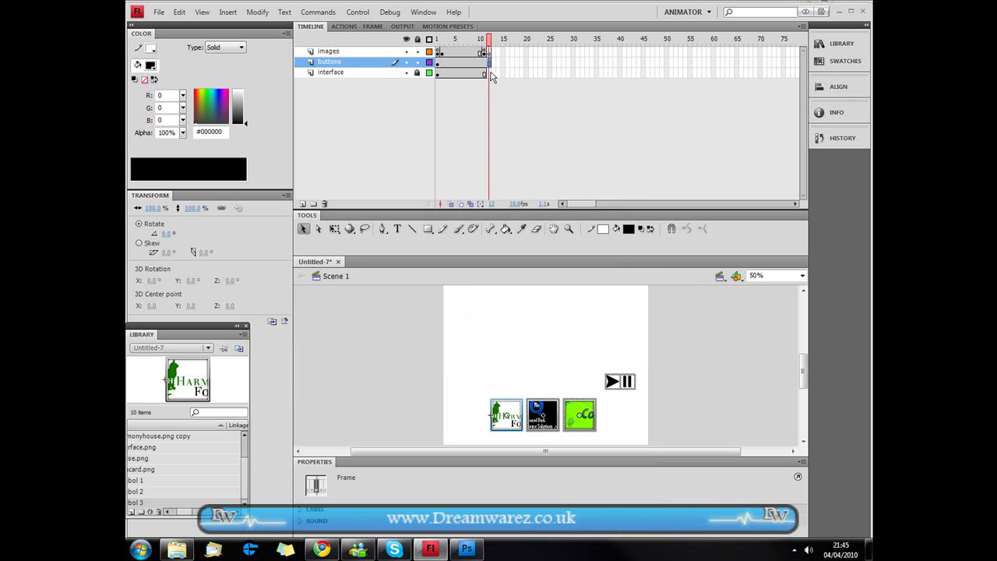
{"action": "left_click", "coordinate": [490, 72]}
{"action": "left_click", "coordinate": [484, 53]}
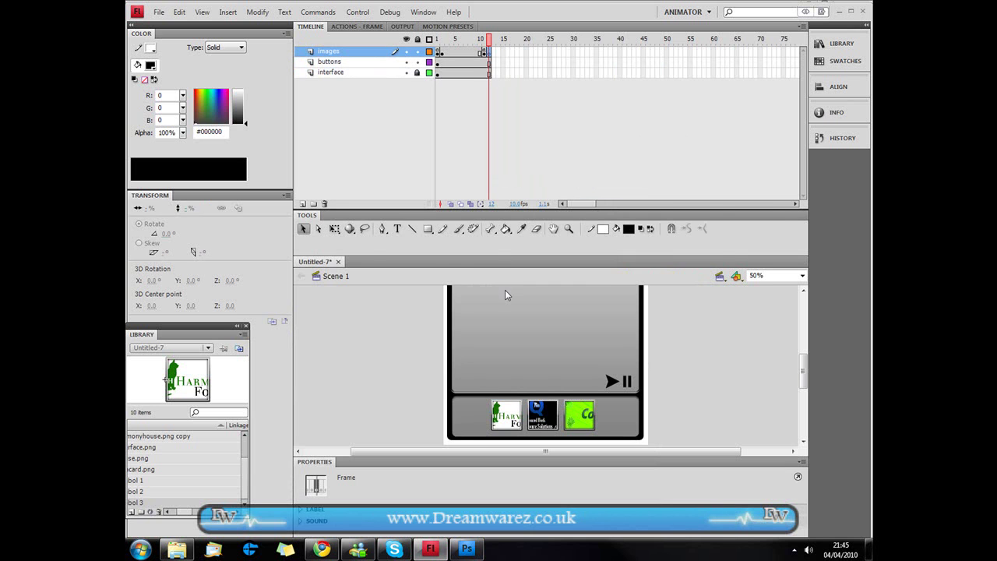
Import the qfincard image, keeping existing library items, and nudge it slightly lower in the panel
{"action": "key", "text": "ctrl+r"}
{"action": "left_click", "coordinate": [613, 218]}
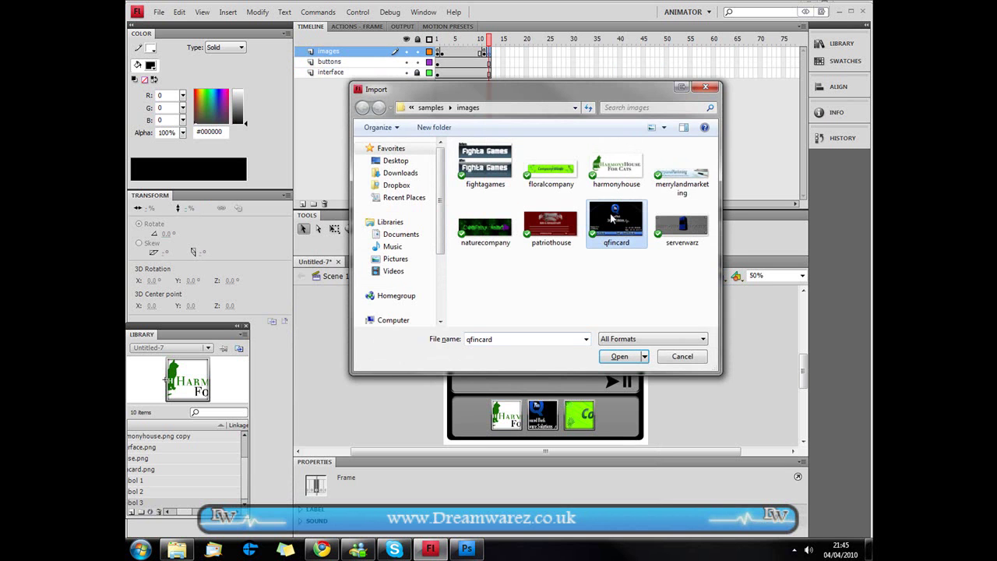
{"action": "left_click", "coordinate": [619, 356]}
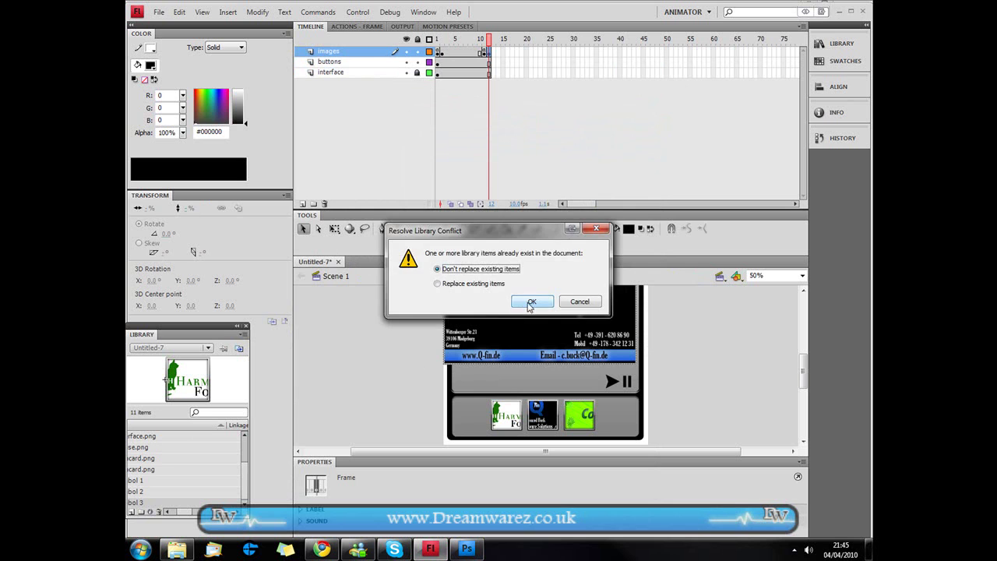
{"action": "left_click", "coordinate": [524, 302]}
{"action": "left_click_drag", "start_coordinate": [553, 335], "coordinate": [557, 338]}
{"action": "left_click", "coordinate": [152, 208]}
{"action": "left_click", "coordinate": [641, 324]}
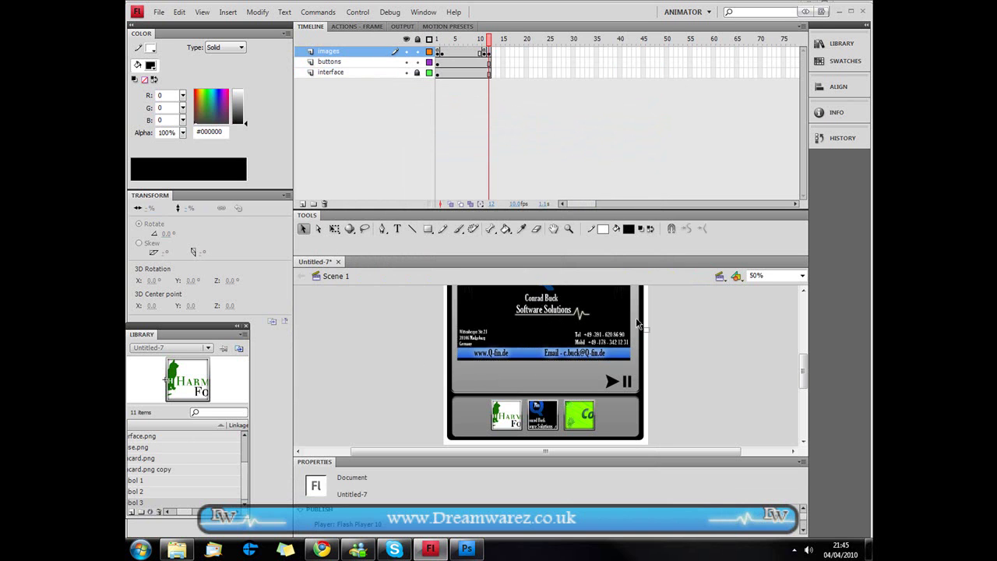
{"action": "scroll", "coordinate": [575, 366], "scroll_direction": "up", "scroll_amount": 3}
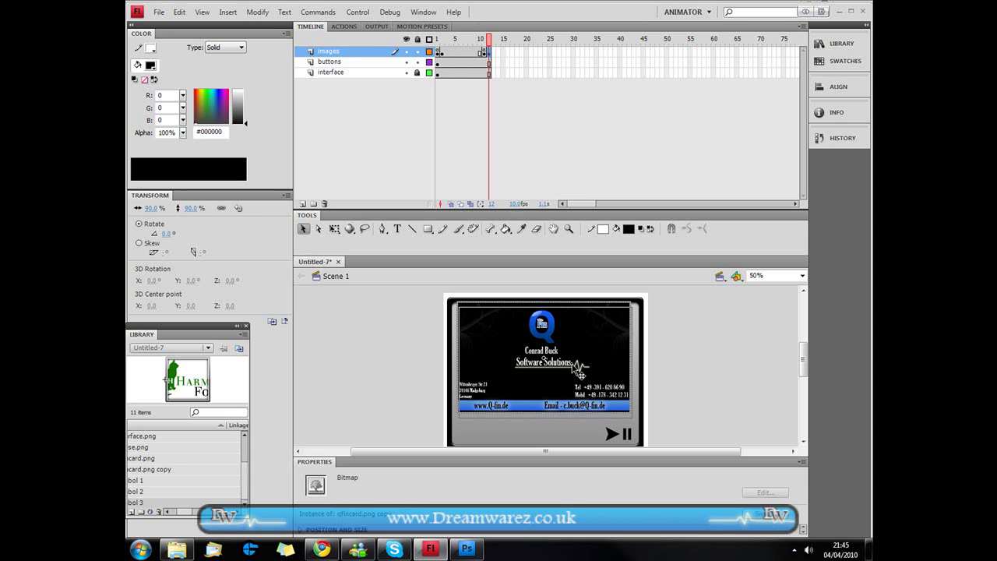
{"action": "left_click_drag", "start_coordinate": [577, 368], "coordinate": [577, 373]}
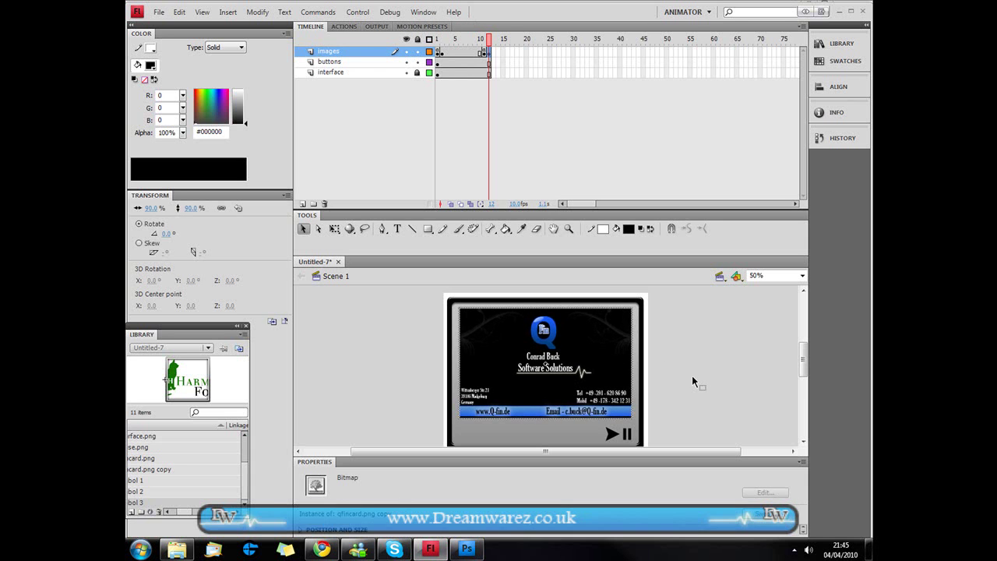
{"action": "left_click", "coordinate": [692, 375]}
{"action": "scroll", "coordinate": [692, 375], "scroll_direction": "down", "scroll_amount": 2}
Try converting the card image to a Graphic symbol, then undo that conversion
{"action": "right_click", "coordinate": [592, 353]}
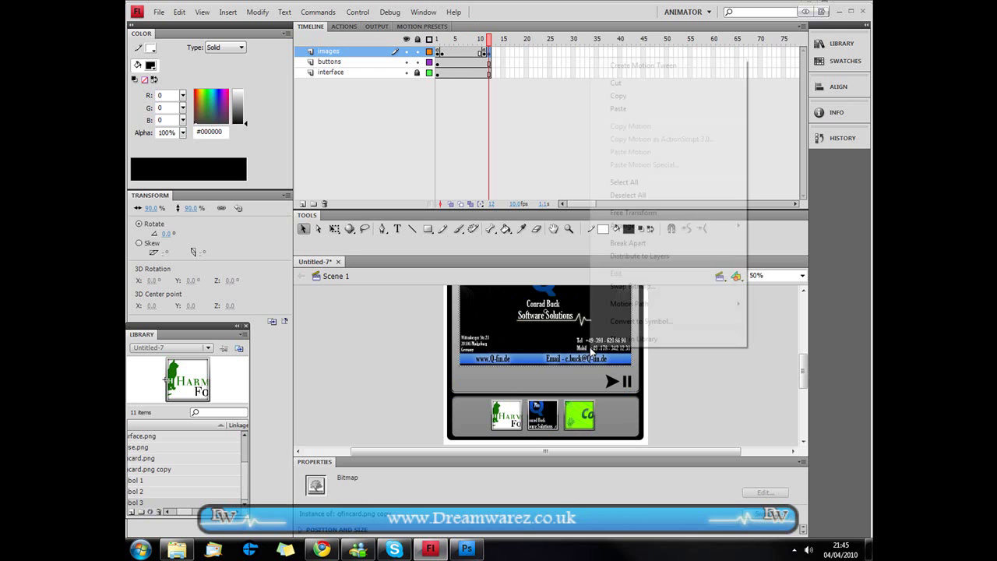
{"action": "left_click", "coordinate": [592, 319]}
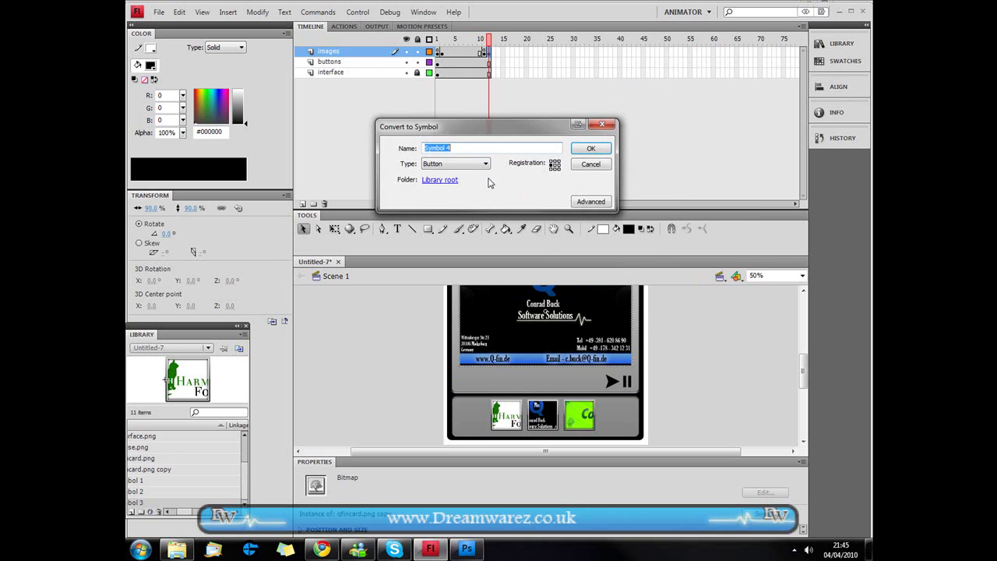
{"action": "left_click", "coordinate": [590, 149]}
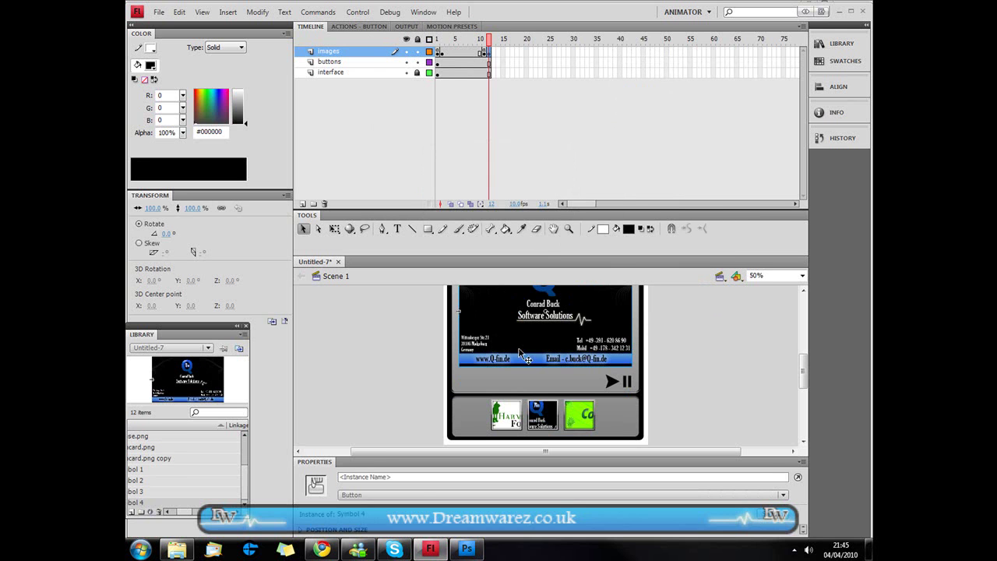
{"action": "left_click", "coordinate": [358, 496]}
{"action": "left_click", "coordinate": [367, 482]}
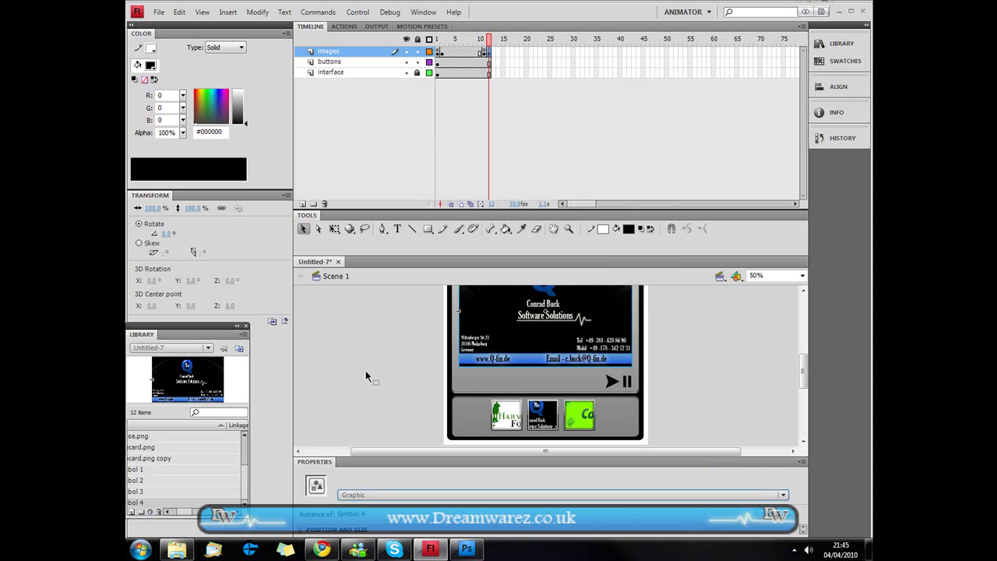
{"action": "double_click", "coordinate": [521, 348]}
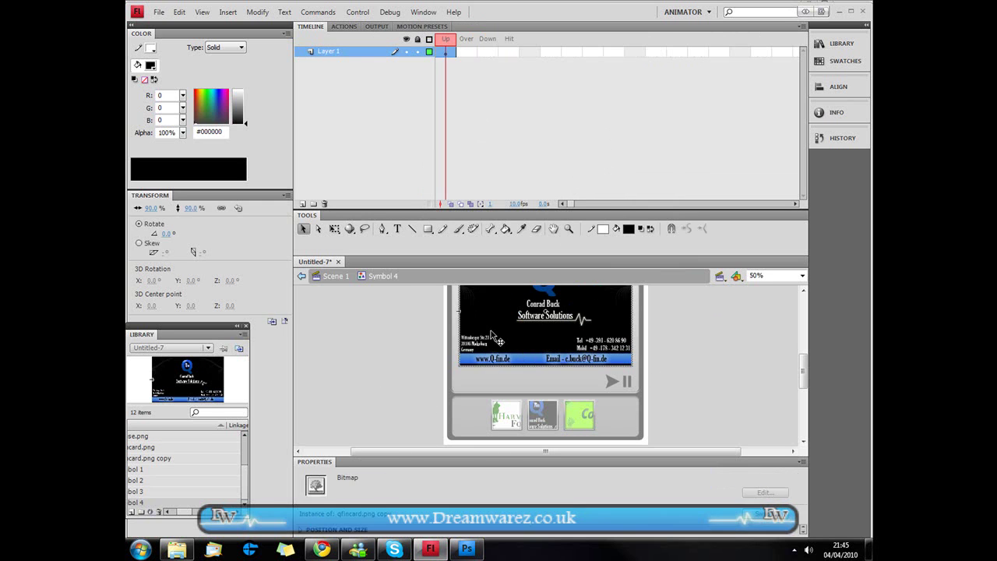
{"action": "left_click", "coordinate": [492, 334]}
{"action": "key", "text": "ctrl+e"}
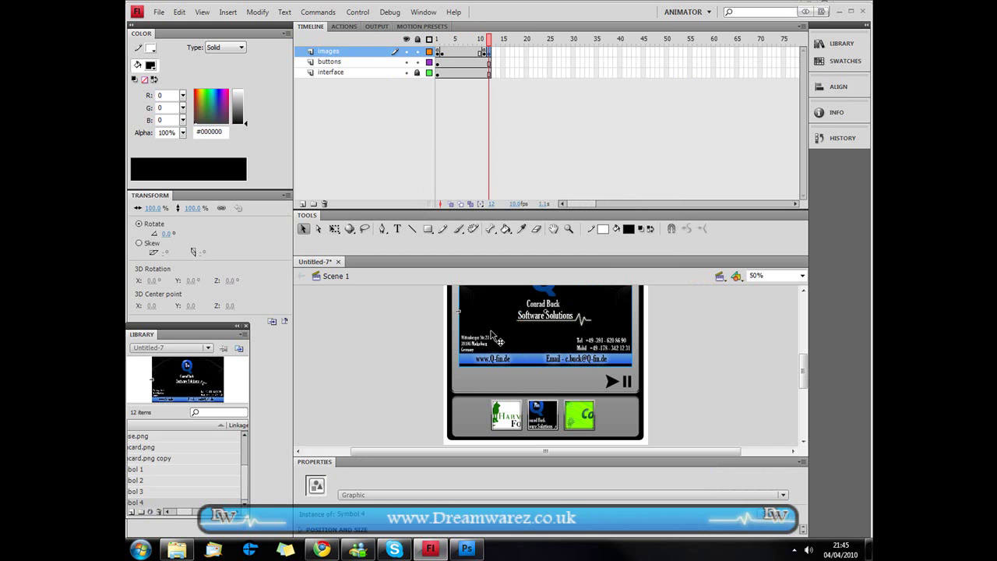
{"action": "left_click", "coordinate": [402, 342]}
{"action": "key", "text": "ctrl+z"}
{"action": "left_click", "coordinate": [739, 385]}
Convert the card image into a Graphic symbol and add a keyframe at frame 13
{"action": "left_click", "coordinate": [579, 351]}
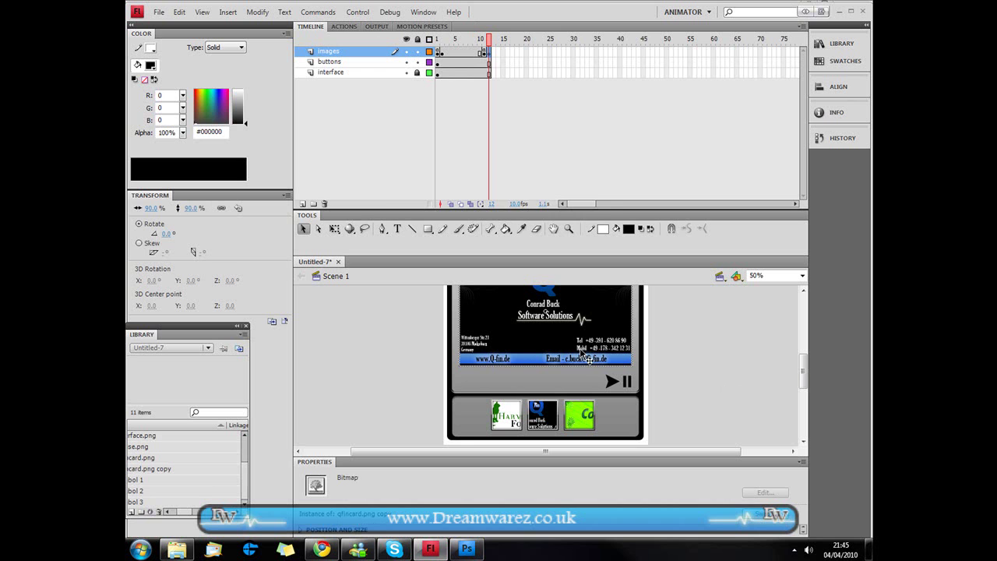
{"action": "key", "text": "F8"}
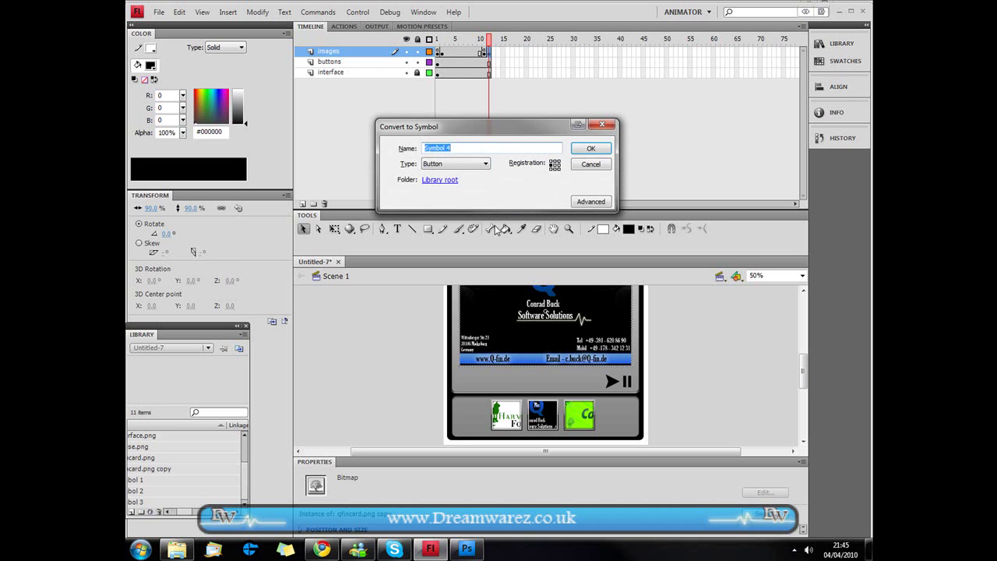
{"action": "left_click", "coordinate": [590, 148]}
{"action": "left_click", "coordinate": [715, 372]}
{"action": "left_click", "coordinate": [616, 368]}
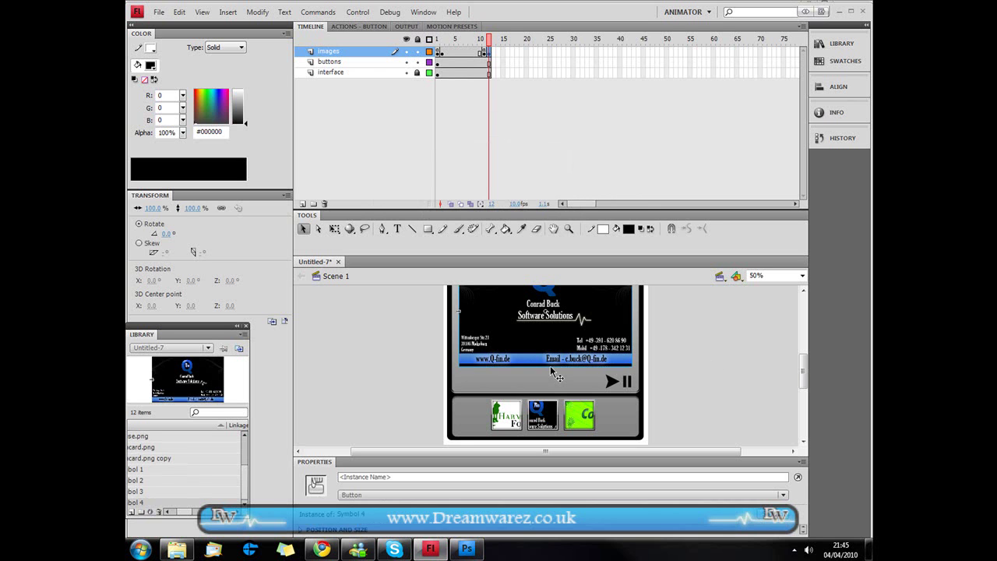
{"action": "key", "text": "ctrl+z"}
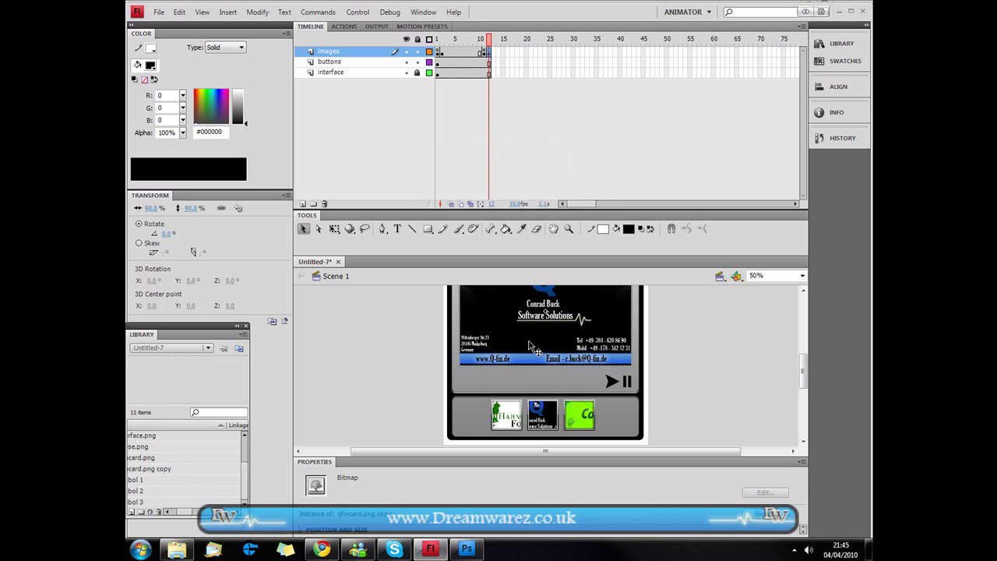
{"action": "key", "text": "F8"}
{"action": "left_click", "coordinate": [455, 164]}
{"action": "left_click", "coordinate": [434, 192]}
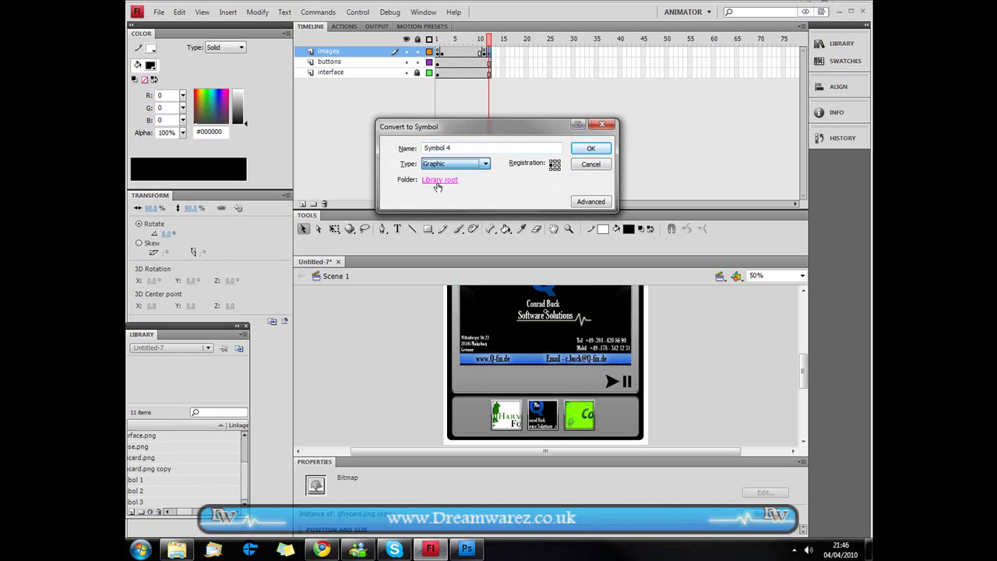
{"action": "left_click", "coordinate": [590, 153]}
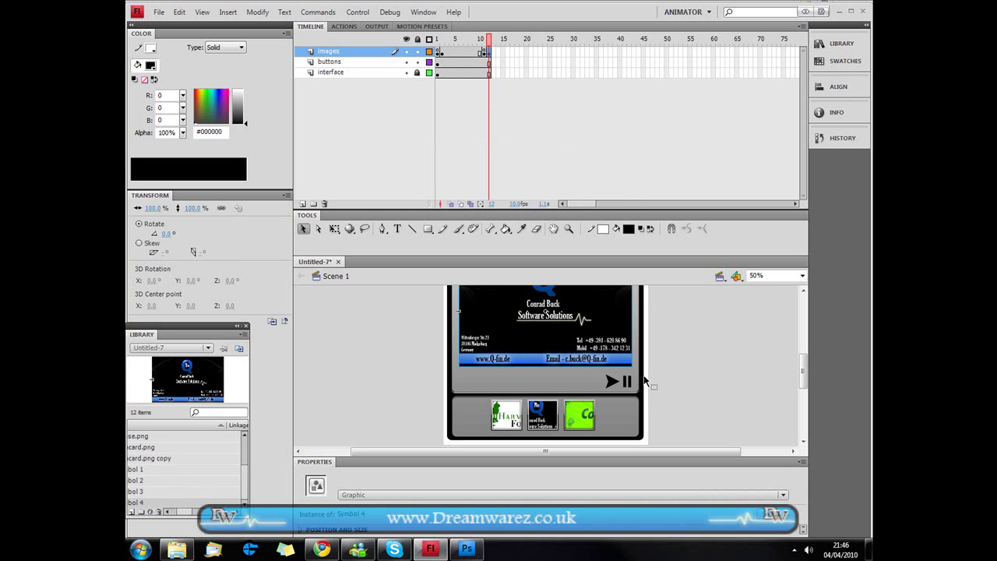
{"action": "key", "text": "F6"}
Inside Symbol 4, add a keyframe at frame 10 and a classic tween from frame 1
{"action": "double_click", "coordinate": [530, 339]}
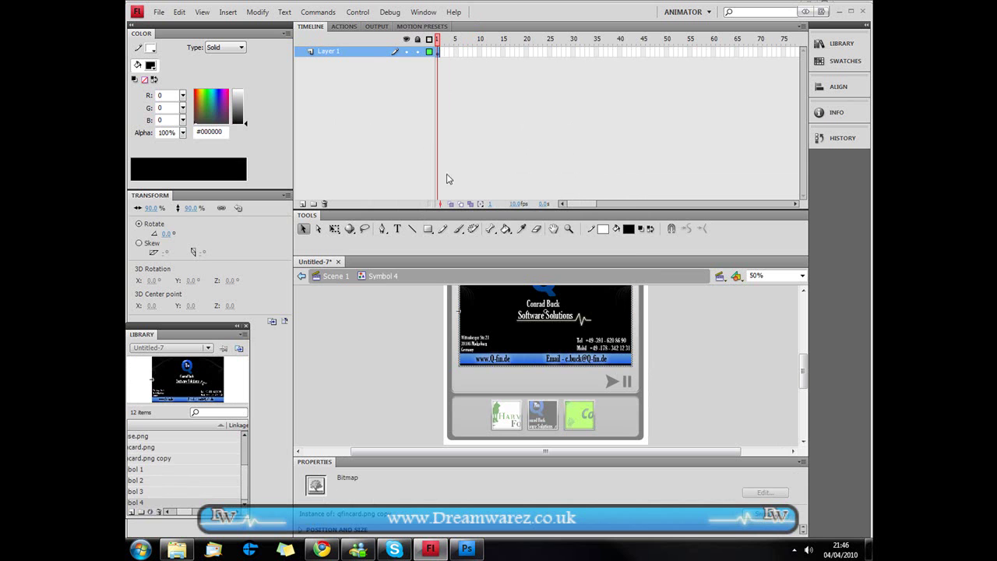
{"action": "right_click", "coordinate": [476, 51]}
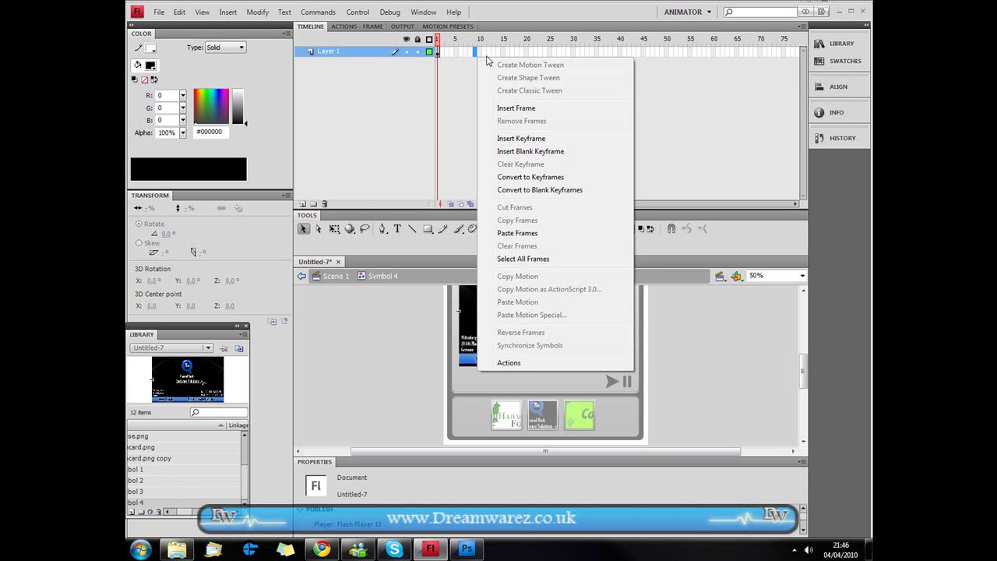
{"action": "left_click", "coordinate": [510, 138]}
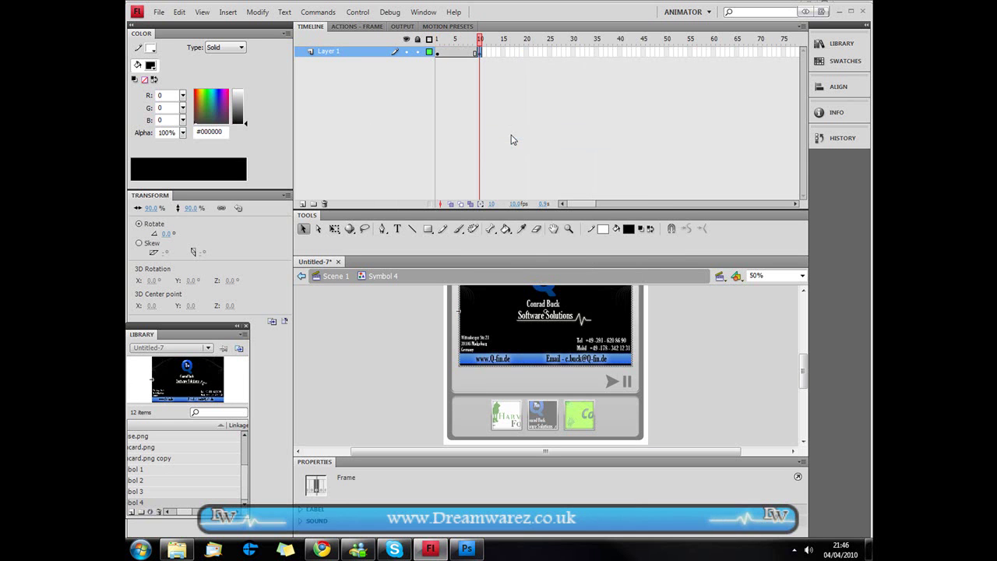
{"action": "left_click", "coordinate": [473, 69]}
{"action": "left_click", "coordinate": [478, 53]}
{"action": "left_click", "coordinate": [438, 52]}
{"action": "right_click", "coordinate": [449, 52]}
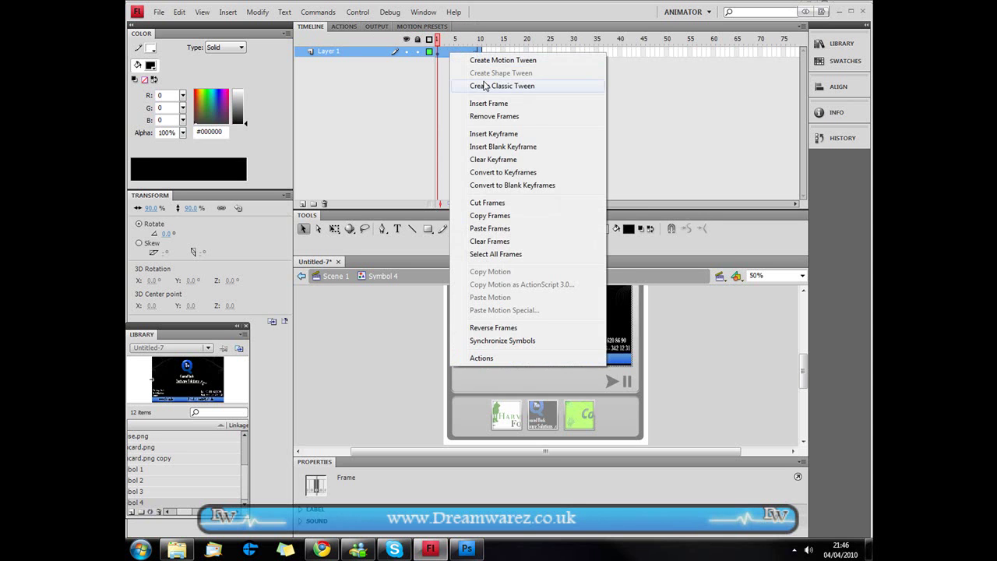
{"action": "left_click", "coordinate": [486, 87]}
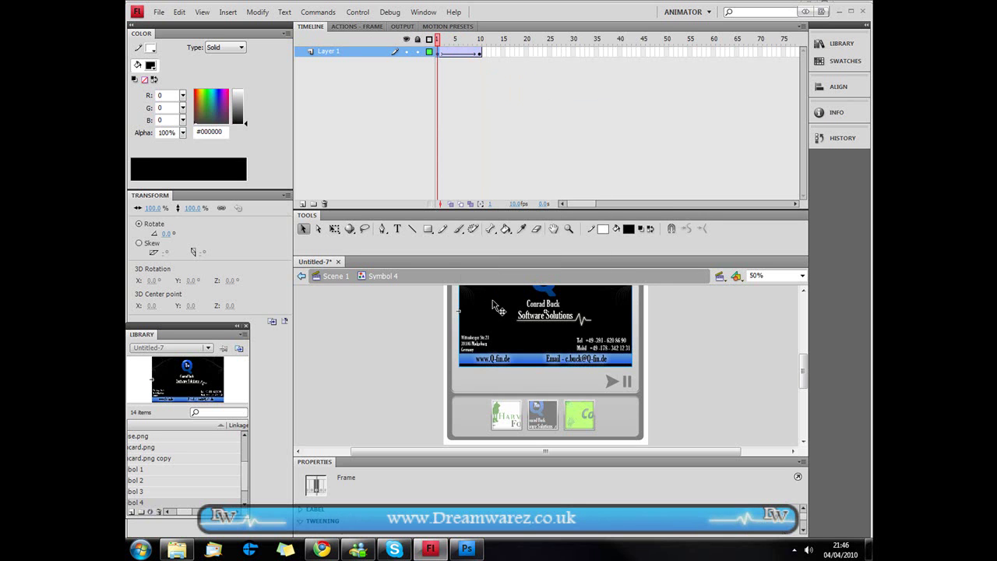
Set the frame-1 card's Color Effect to Alpha 0%, preview the fade, and return to Scene 1
{"action": "double_click", "coordinate": [427, 461]}
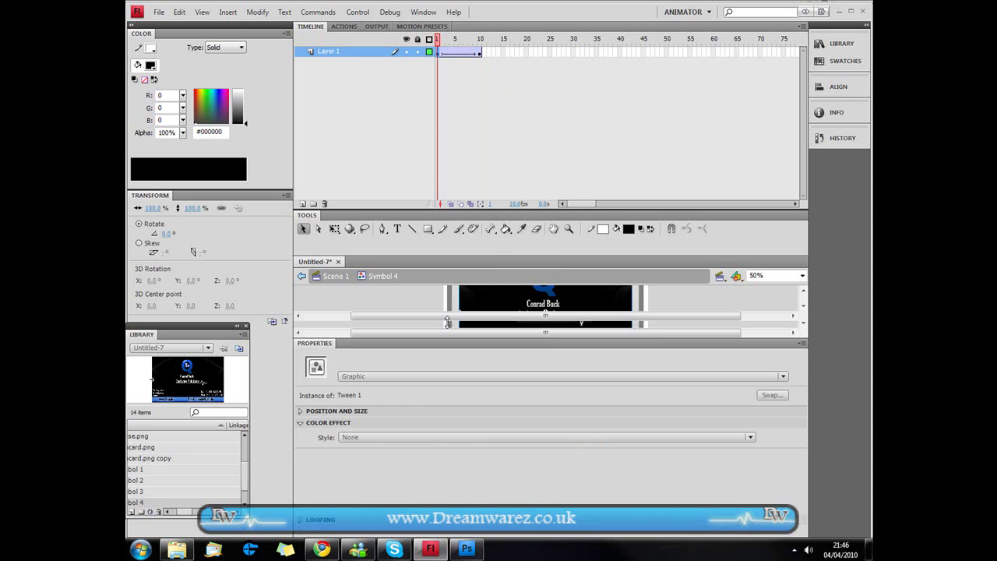
{"action": "left_click", "coordinate": [390, 421]}
{"action": "left_click", "coordinate": [371, 484]}
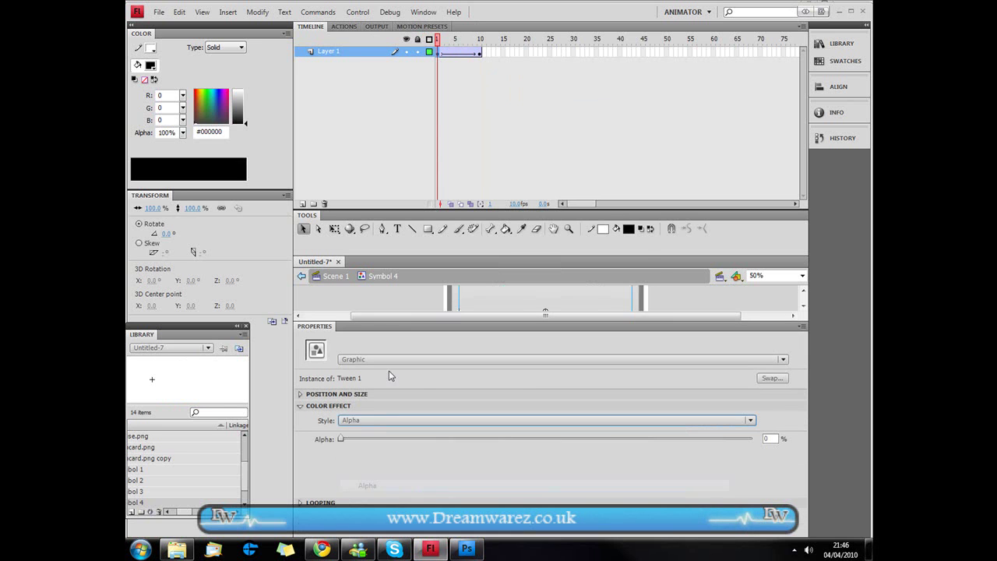
{"action": "left_click_drag", "start_coordinate": [385, 323], "coordinate": [384, 446]}
{"action": "key", "text": "Return"}
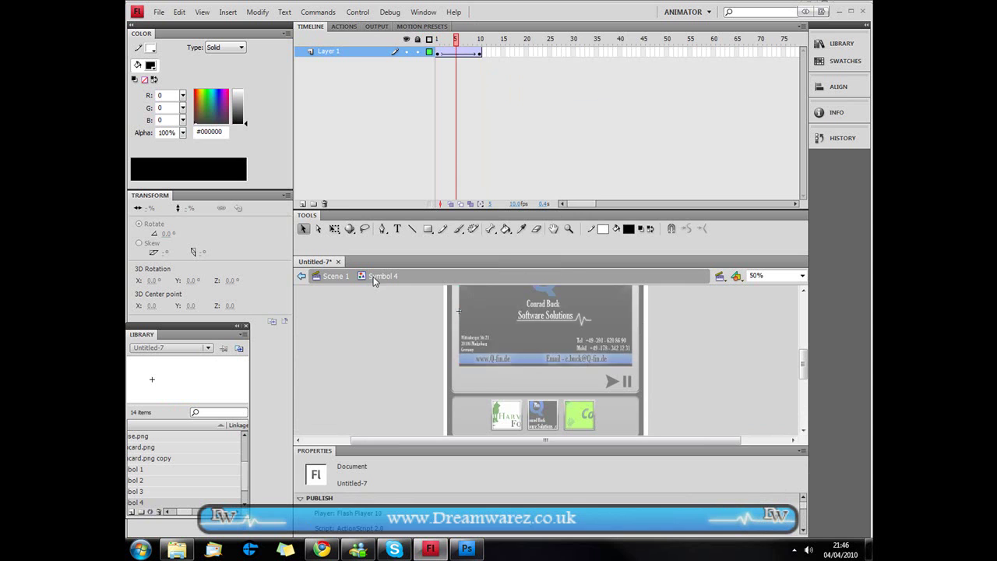
{"action": "left_click", "coordinate": [332, 279]}
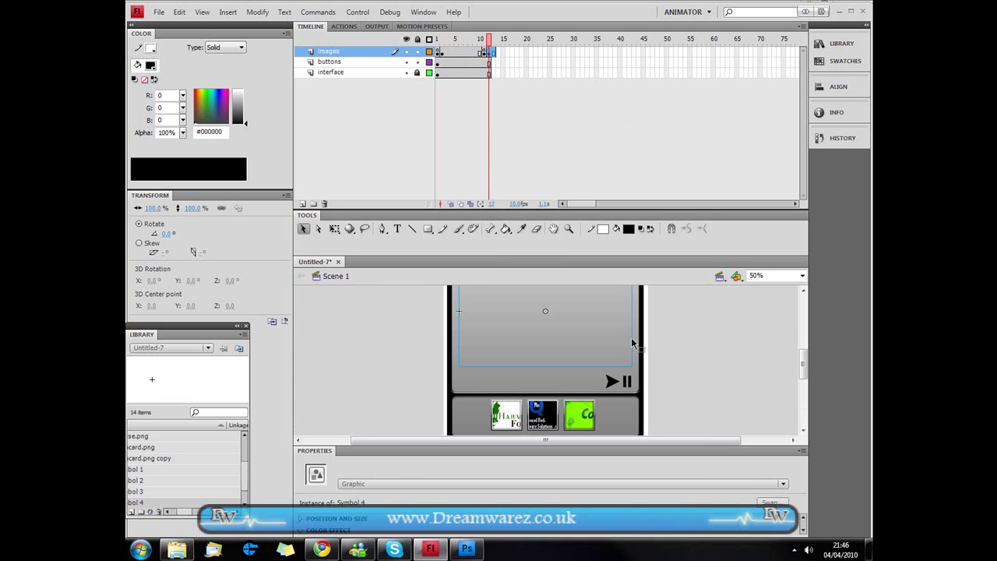
Scrub through the timeline to preview the image fade-in up to frame 19
{"action": "left_click", "coordinate": [672, 371]}
{"action": "left_click_drag", "start_coordinate": [492, 58], "coordinate": [504, 58]}
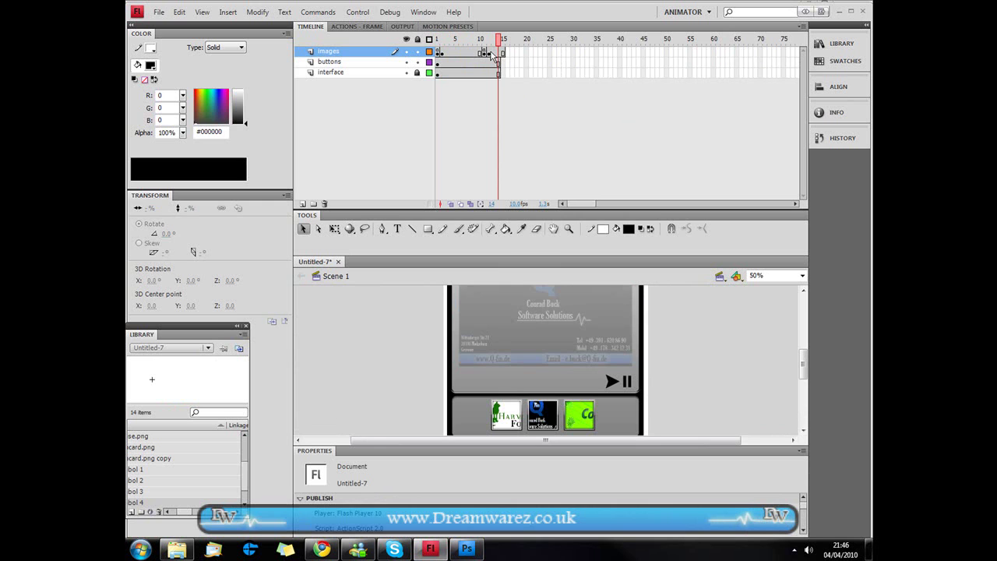
{"action": "key", "text": "Return"}
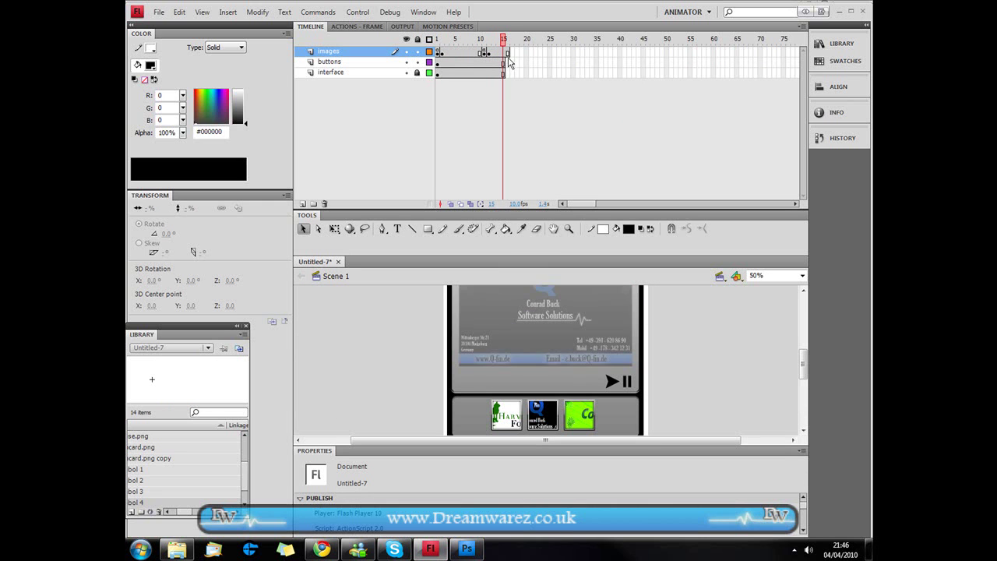
{"action": "left_click", "coordinate": [525, 40]}
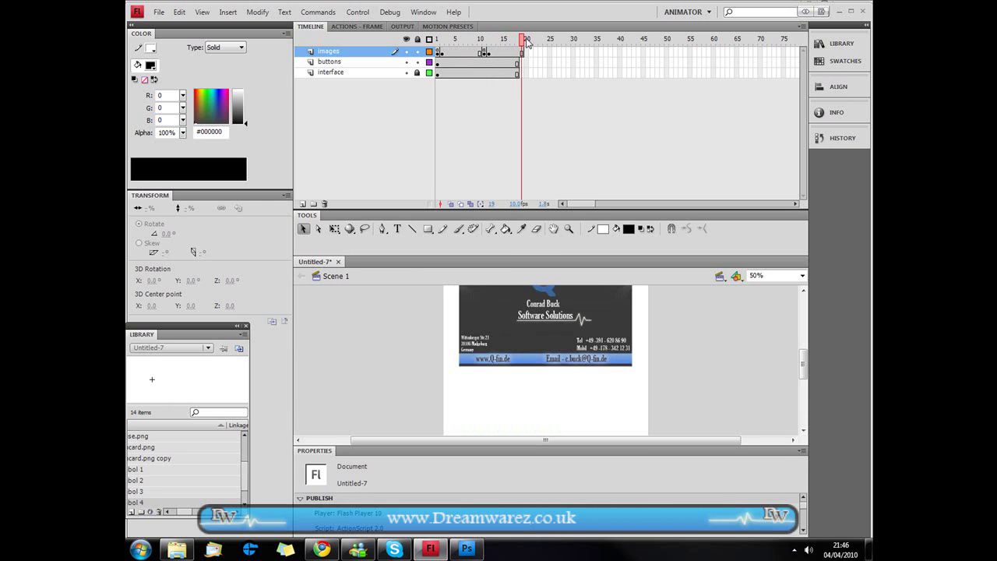
{"action": "left_click_drag", "start_coordinate": [525, 40], "coordinate": [533, 72]}
Extend buttons and interface to frame 21 and add a stop(); keyframe on images
{"action": "key", "text": "F5"}
{"action": "right_click", "coordinate": [534, 58]}
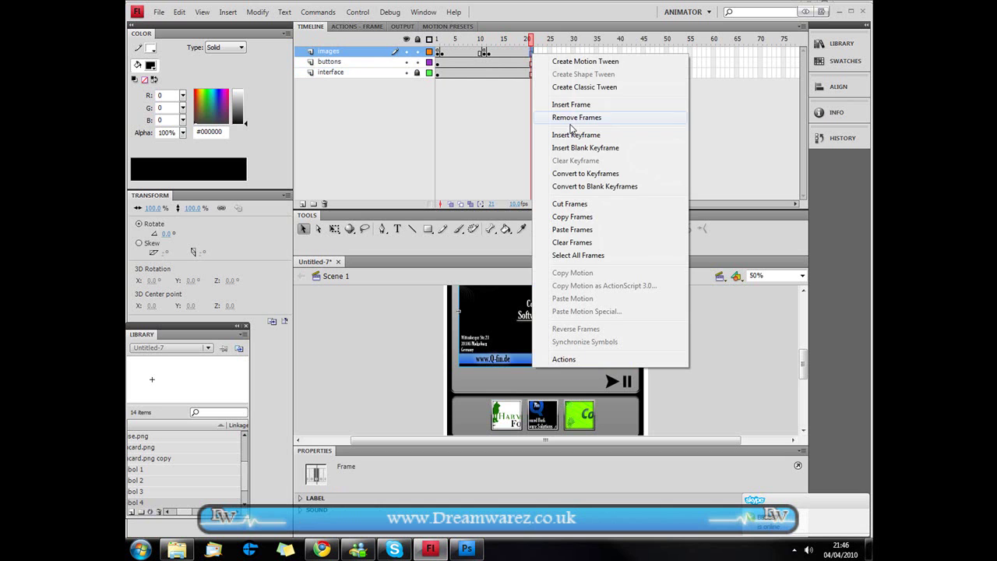
{"action": "left_click", "coordinate": [560, 133]}
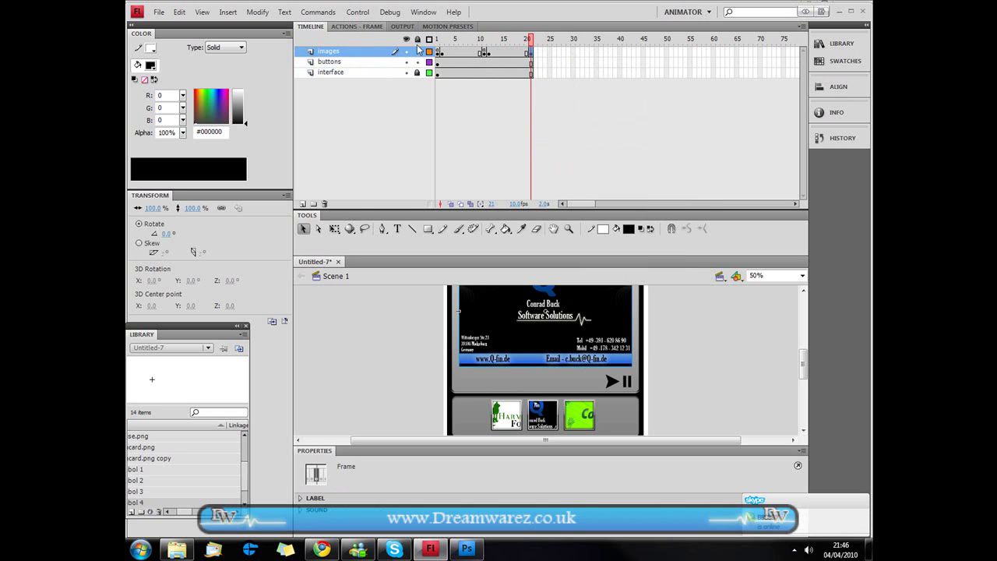
{"action": "key", "text": "F9"}
{"action": "type", "text": "stop();"}
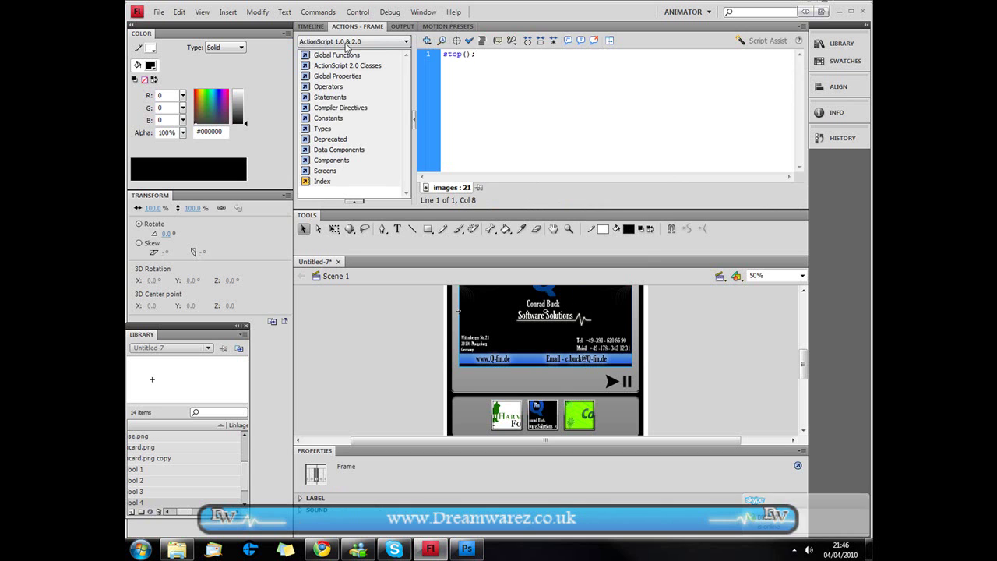
{"action": "key", "text": "F9"}
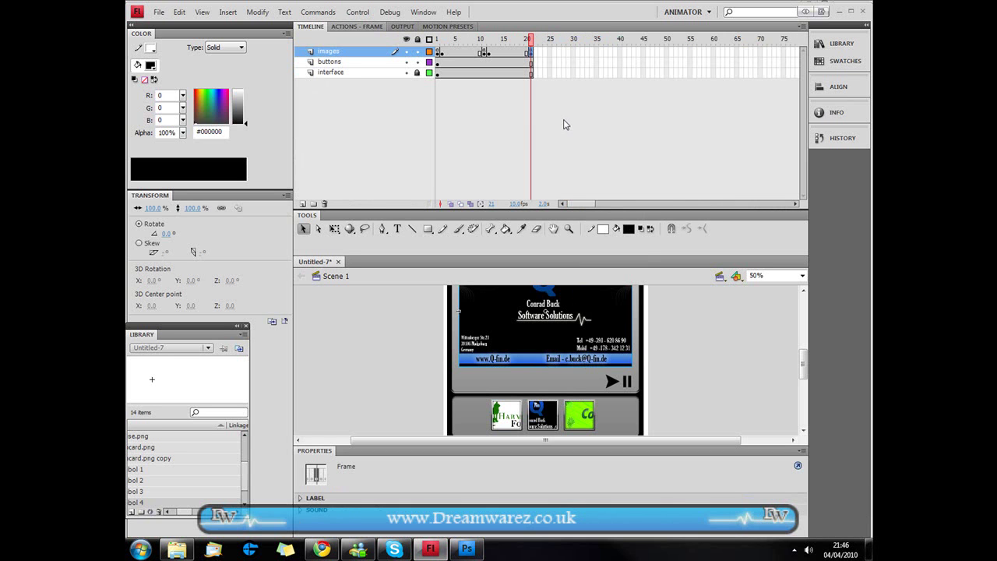
{"action": "left_click", "coordinate": [540, 411]}
Convert the business-card thumbnail into a button symbol
{"action": "right_click", "coordinate": [539, 410]}
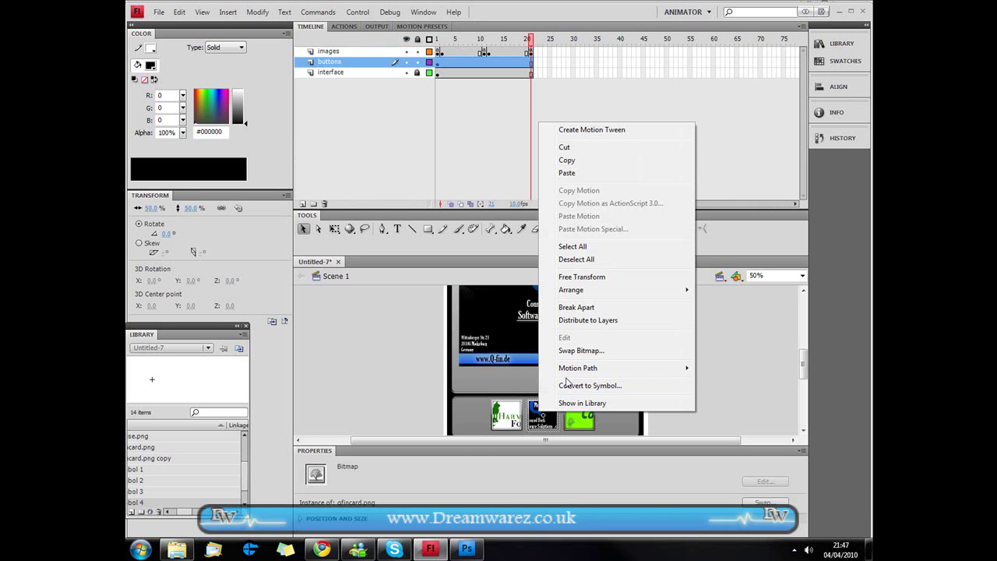
{"action": "left_click", "coordinate": [571, 385]}
{"action": "left_click", "coordinate": [482, 165]}
{"action": "left_click", "coordinate": [457, 182]}
{"action": "left_click", "coordinate": [590, 148]}
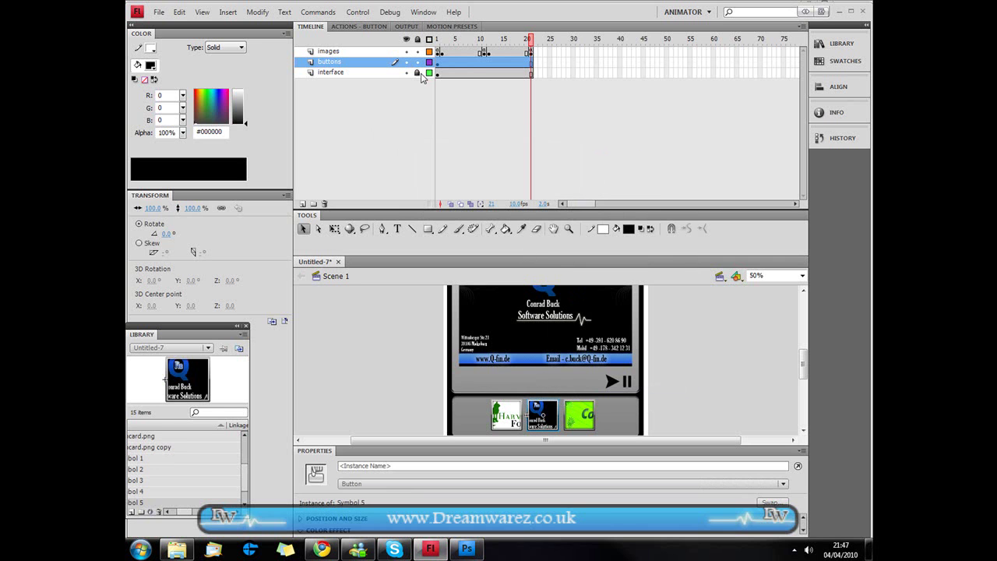
Paste the first button's on(release) script onto the new button, changed to gotoAndPlay(12)
{"action": "left_click", "coordinate": [359, 25]}
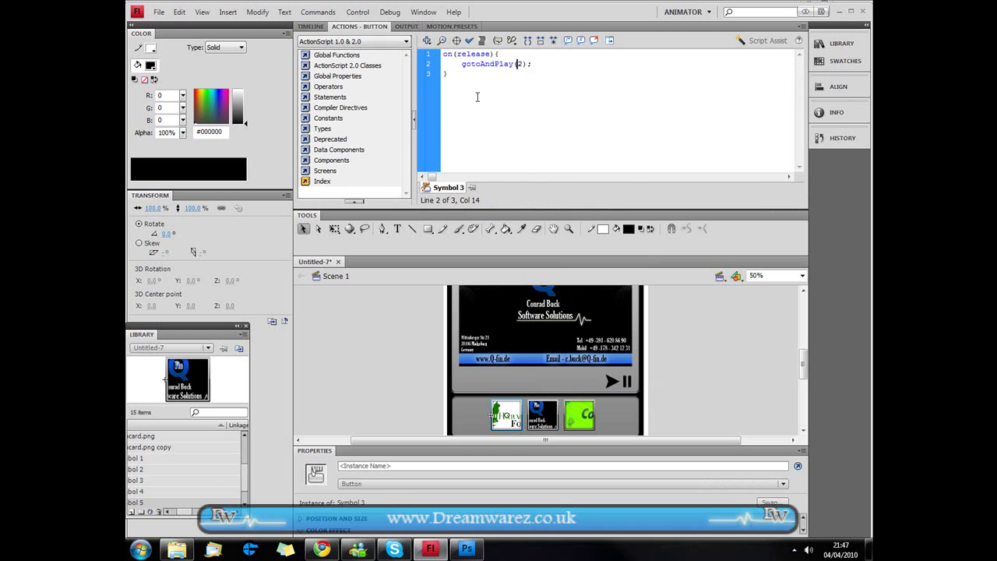
{"action": "key", "text": "ctrl+a"}
{"action": "key", "text": "ctrl+c"}
{"action": "left_click", "coordinate": [310, 26]}
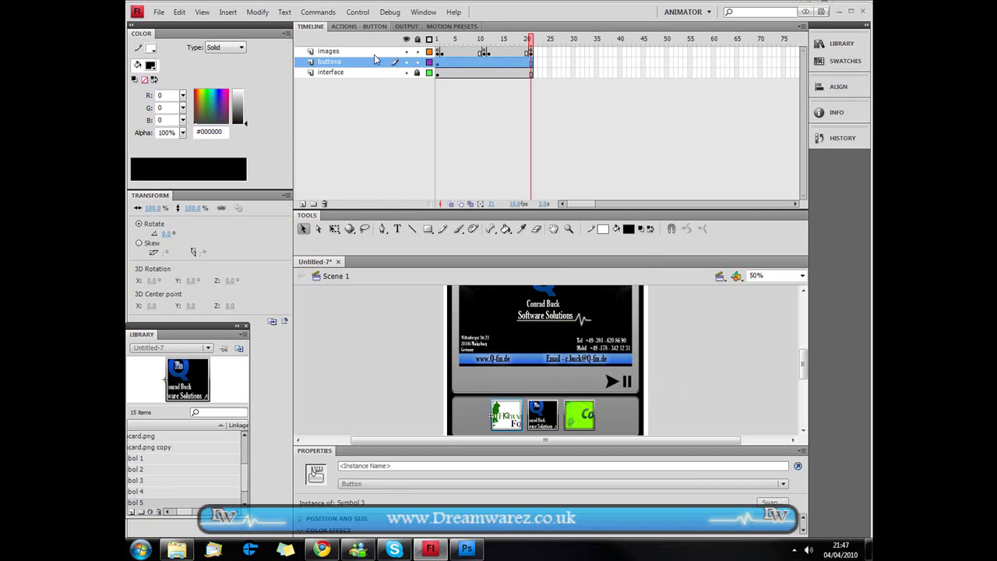
{"action": "left_click", "coordinate": [483, 51]}
{"action": "left_click_drag", "start_coordinate": [481, 39], "coordinate": [490, 42]}
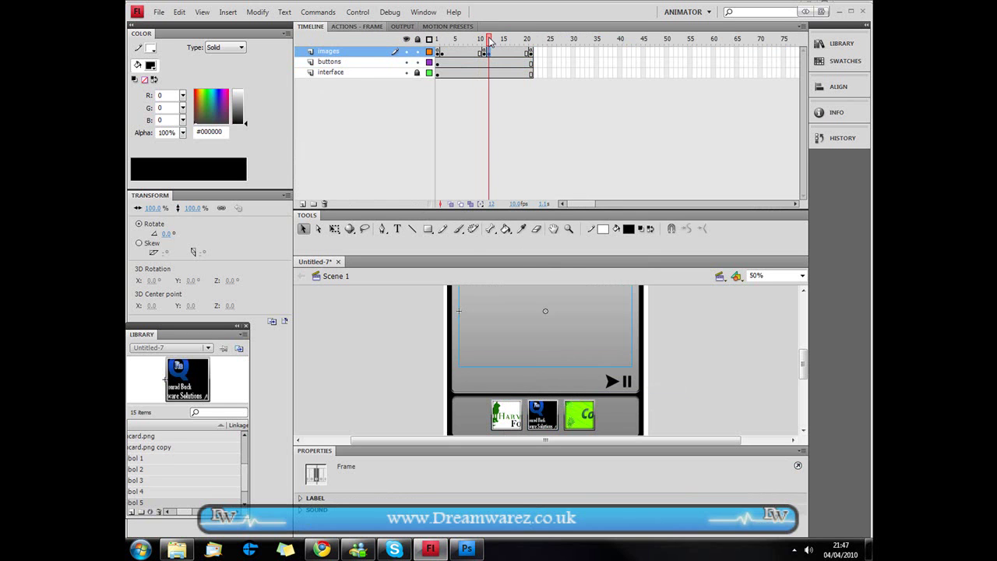
{"action": "left_click", "coordinate": [542, 423]}
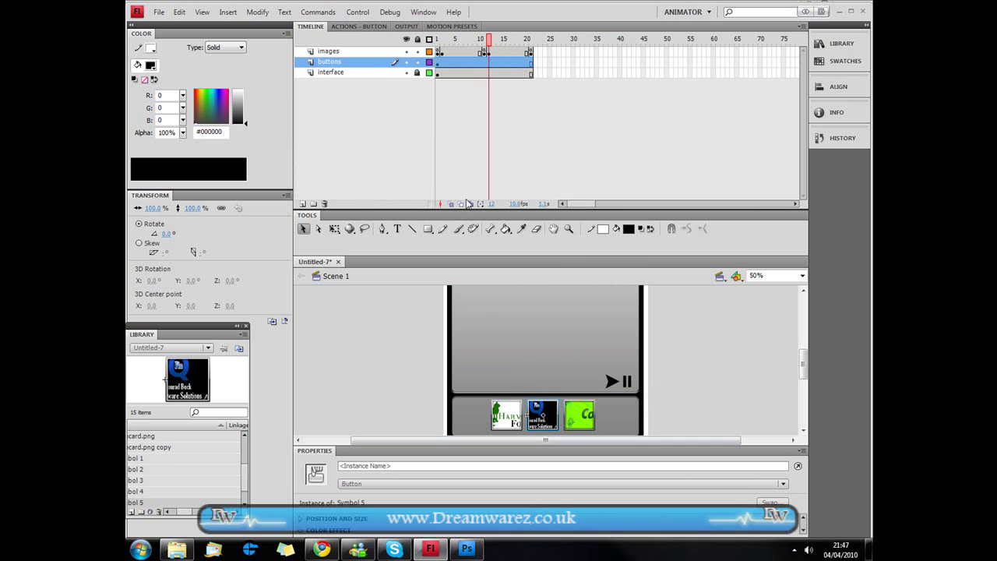
{"action": "left_click", "coordinate": [348, 26]}
{"action": "key", "text": "ctrl+v"}
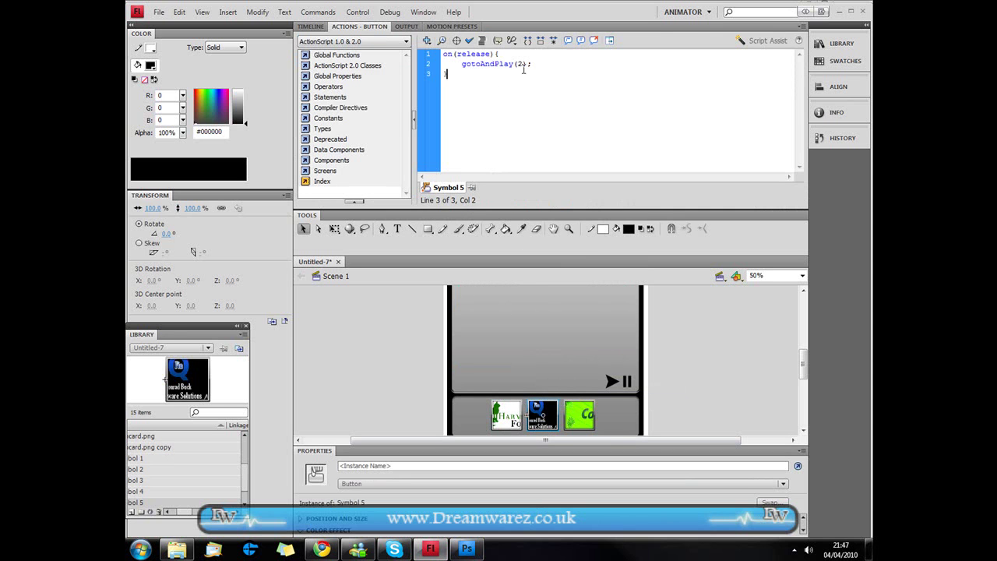
{"action": "type", "text": "1"}
{"action": "left_click", "coordinate": [310, 25]}
{"action": "left_click", "coordinate": [716, 391]}
Test the movie, clicking thumbnails to show the business-card and HarmonyHouse For Cats images
{"action": "key", "text": "ctrl+Return"}
{"action": "left_click", "coordinate": [499, 431]}
{"action": "left_click", "coordinate": [427, 441]}
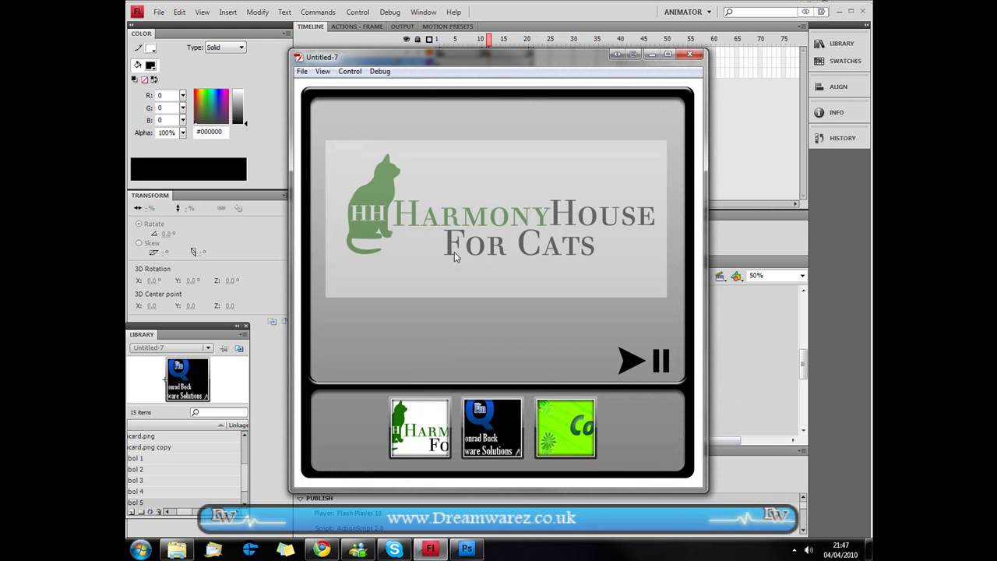
Close the Flash Player test movie window
{"action": "left_click", "coordinate": [689, 54]}
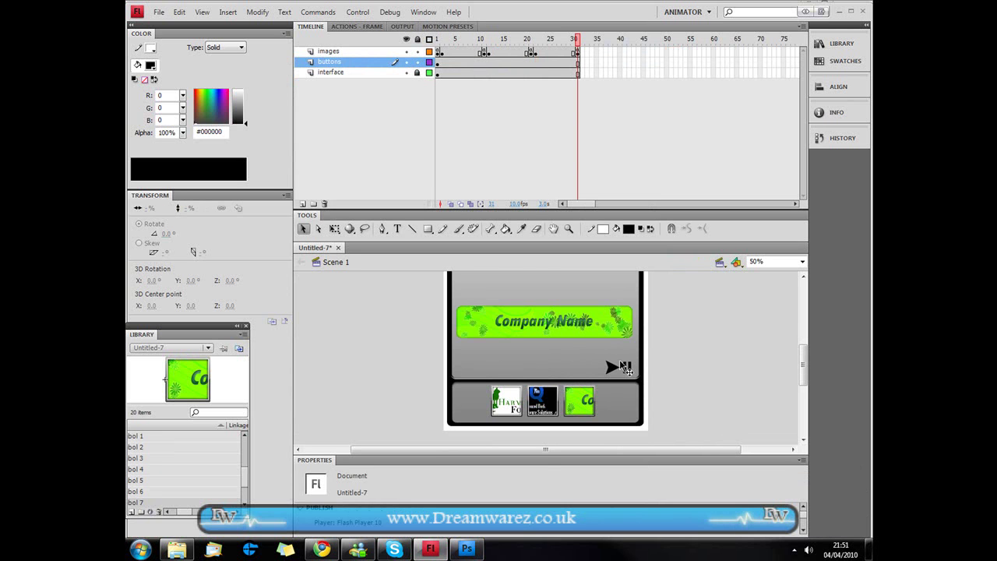
{"action": "key", "text": "ctrl+Return"}
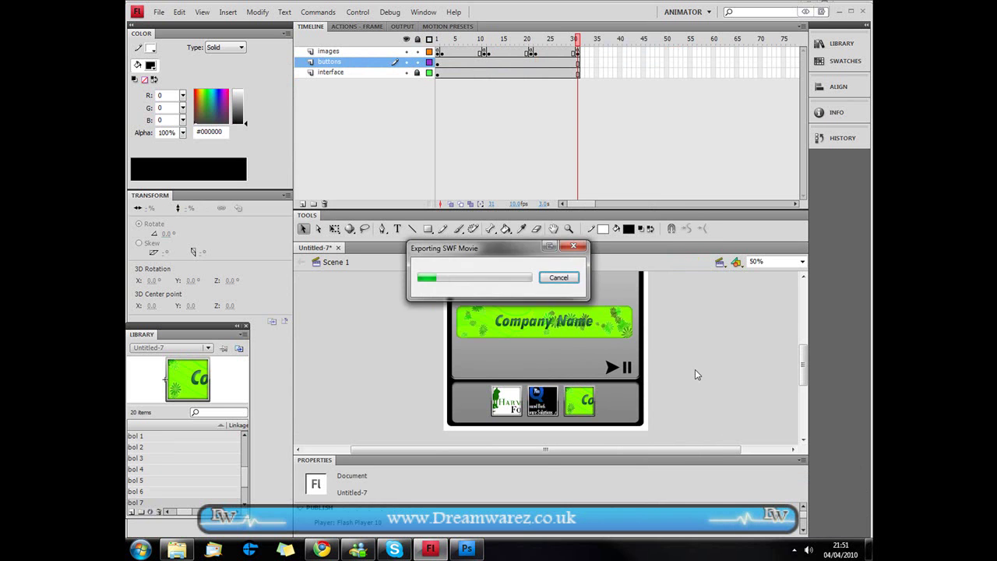
{"action": "left_click", "coordinate": [559, 431]}
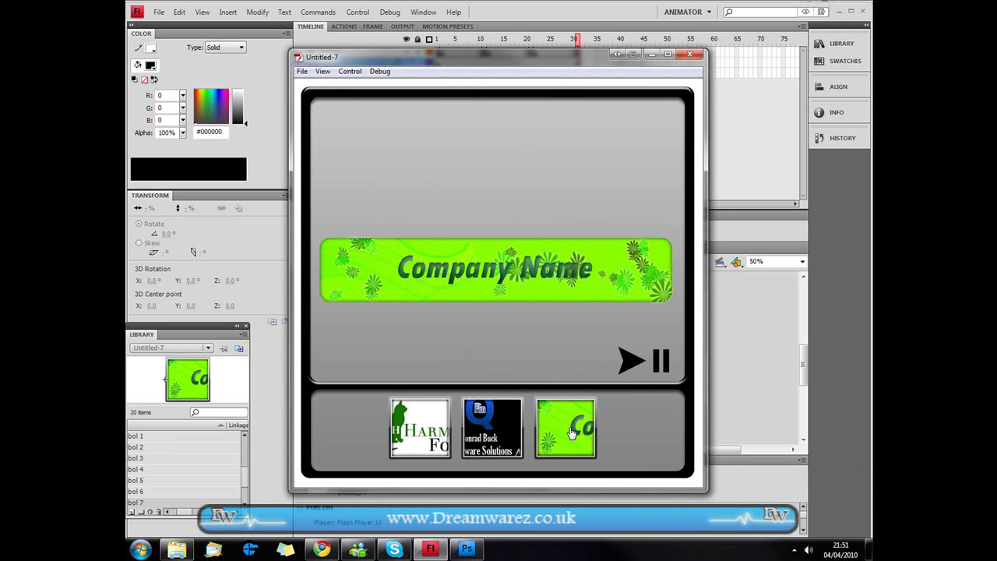
{"action": "left_click_drag", "start_coordinate": [569, 63], "coordinate": [568, 21]}
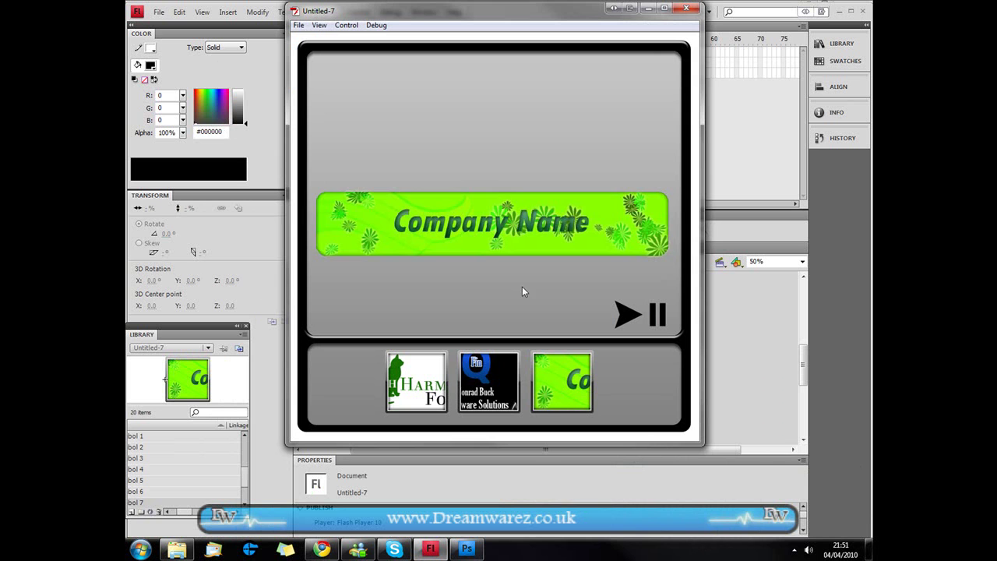
{"action": "left_click", "coordinate": [496, 396]}
{"action": "left_click", "coordinate": [436, 388]}
{"action": "left_click", "coordinate": [465, 404]}
{"action": "left_click", "coordinate": [551, 406]}
{"action": "left_click", "coordinate": [499, 385]}
{"action": "left_click", "coordinate": [436, 386]}
{"action": "left_click", "coordinate": [481, 376]}
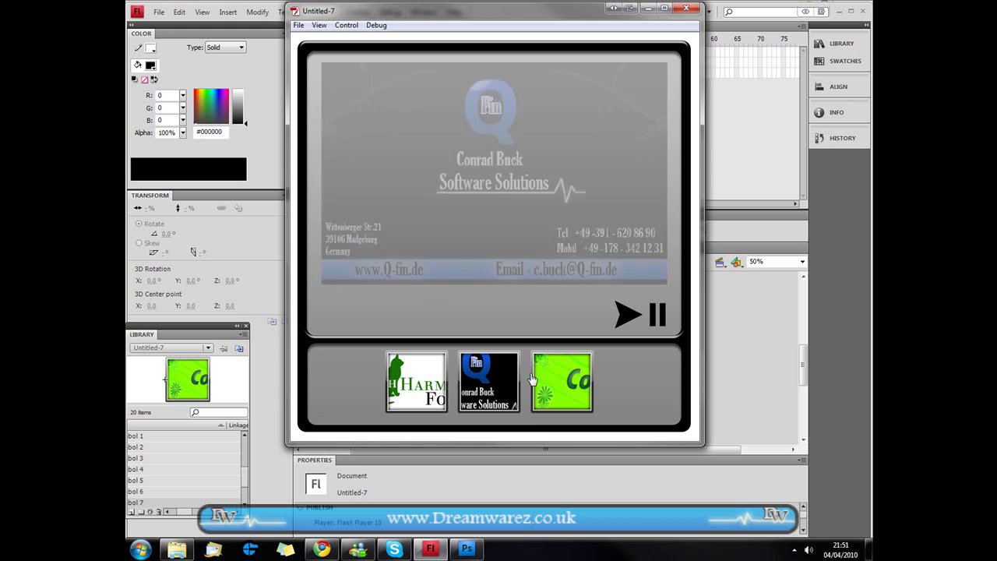
{"action": "left_click", "coordinate": [553, 384]}
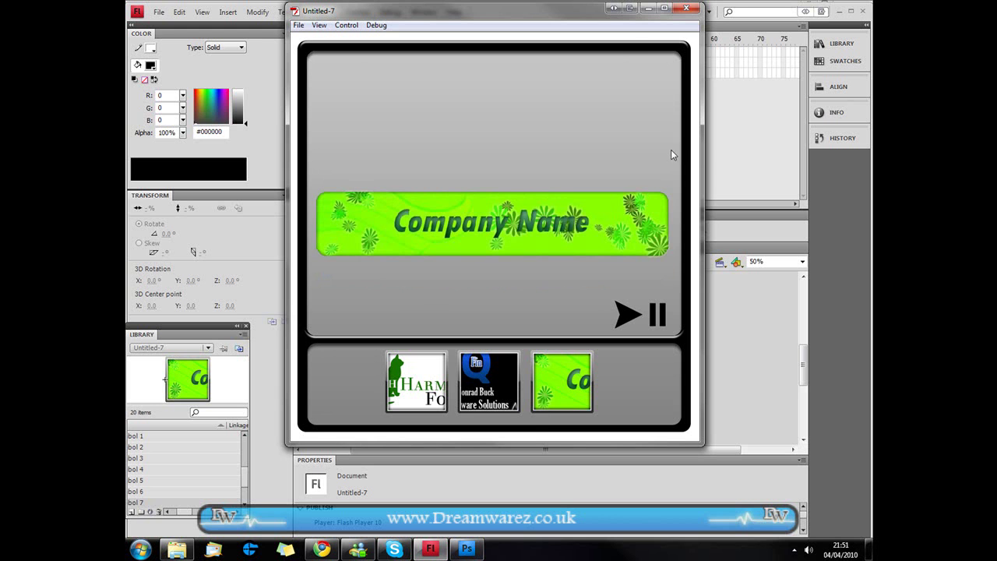
{"action": "left_click", "coordinate": [685, 8]}
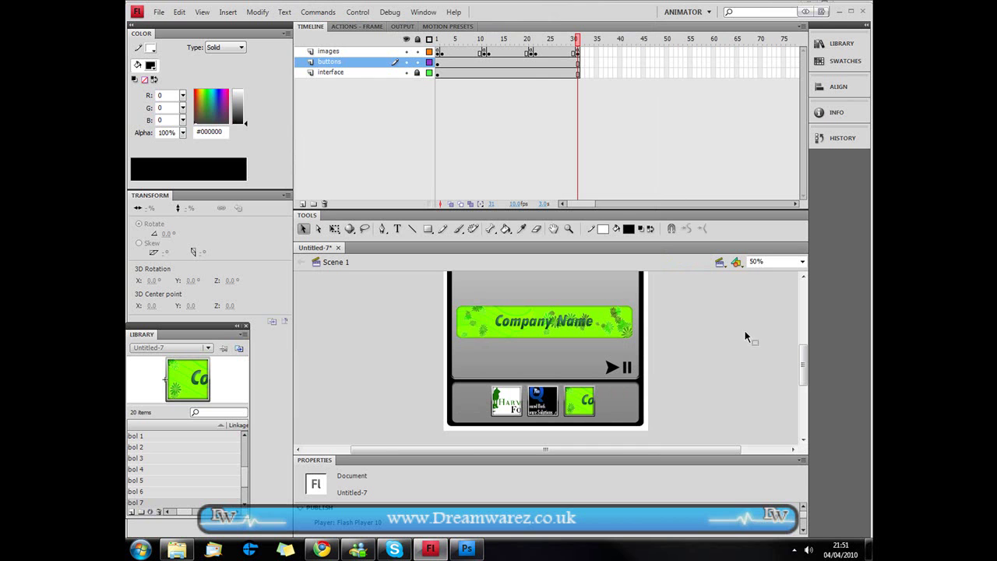
{"action": "left_click", "coordinate": [577, 52]}
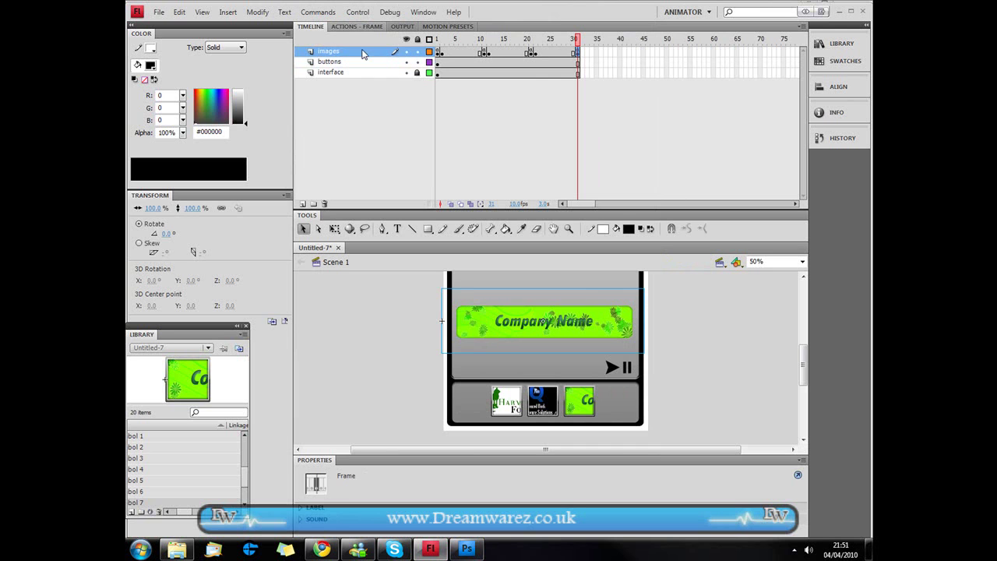
{"action": "left_click", "coordinate": [438, 52]}
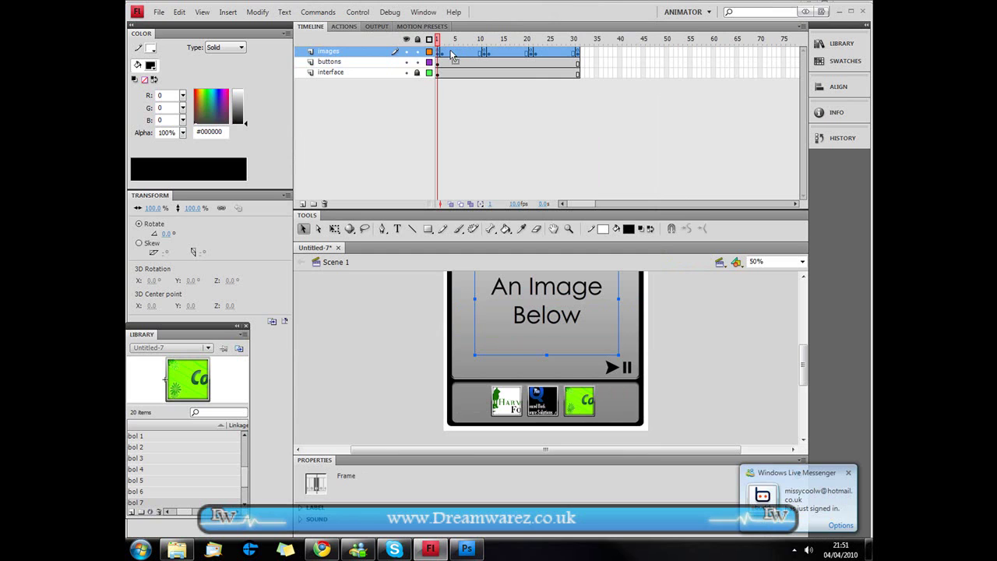